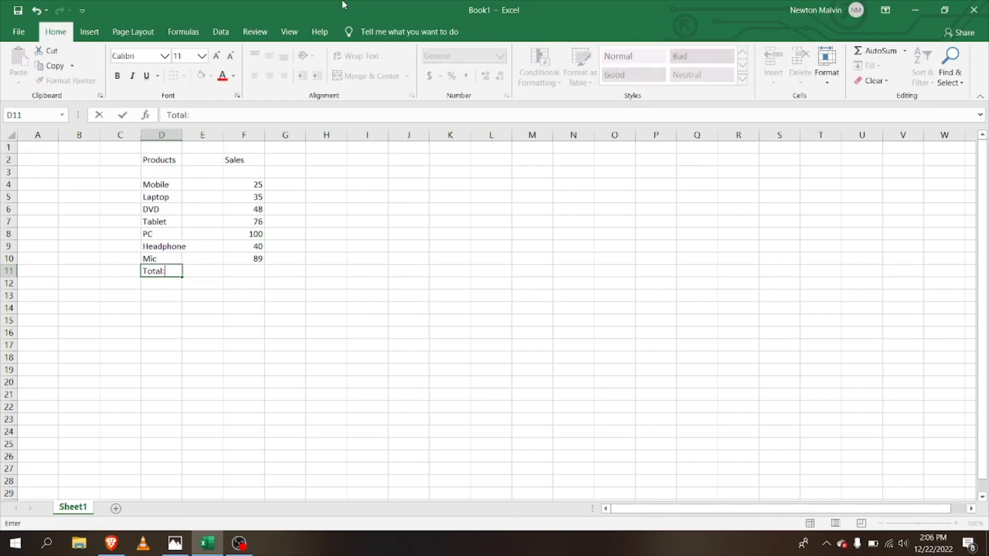
# Commit the Total: label in D11 beneath the seven-item Products and Sales list.
pyautogui.click(247, 265)
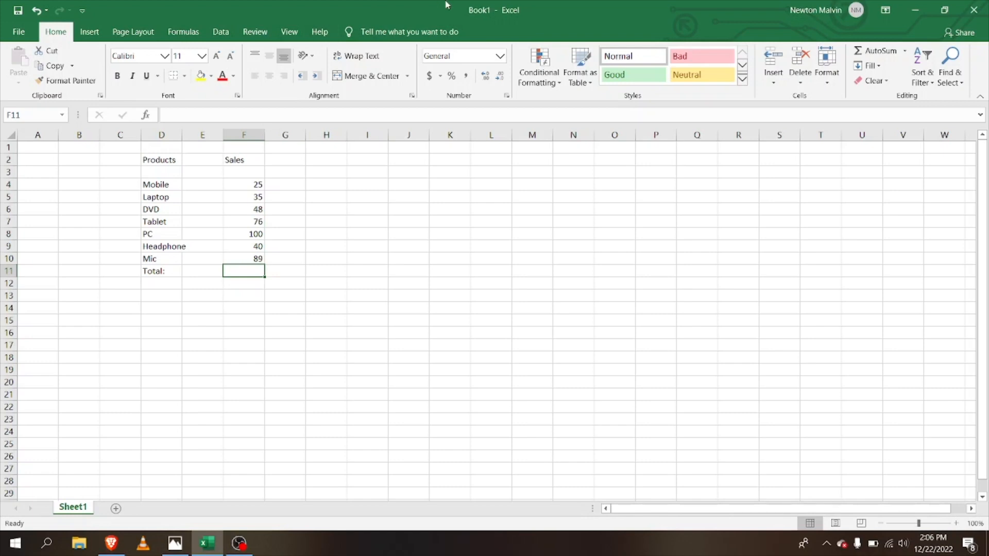
# Enter =SUM(F4:F10) in F11 to total the seven sales figures, giving 413.
pyautogui.write('=')
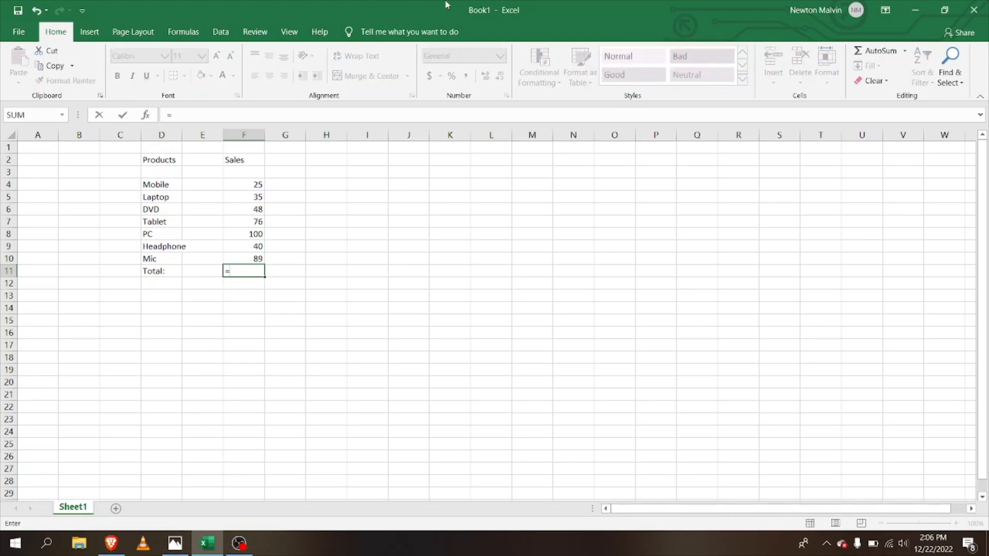
pyautogui.write('S')
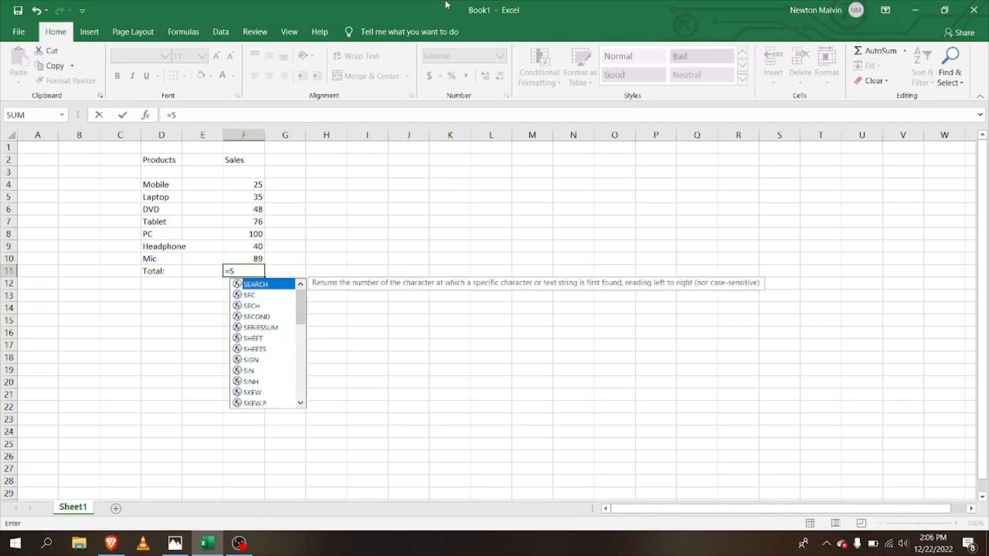
pyautogui.write('UM')
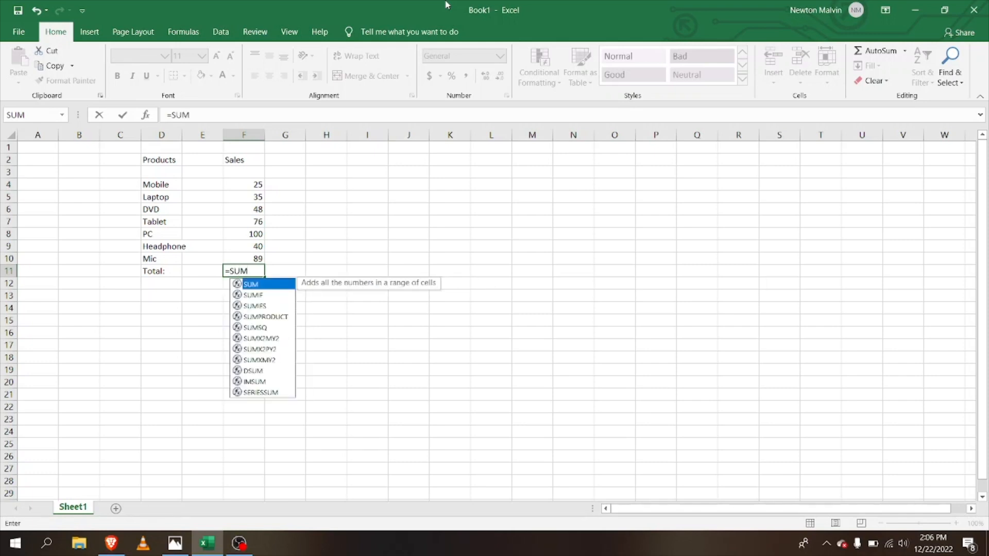
pyautogui.write('(')
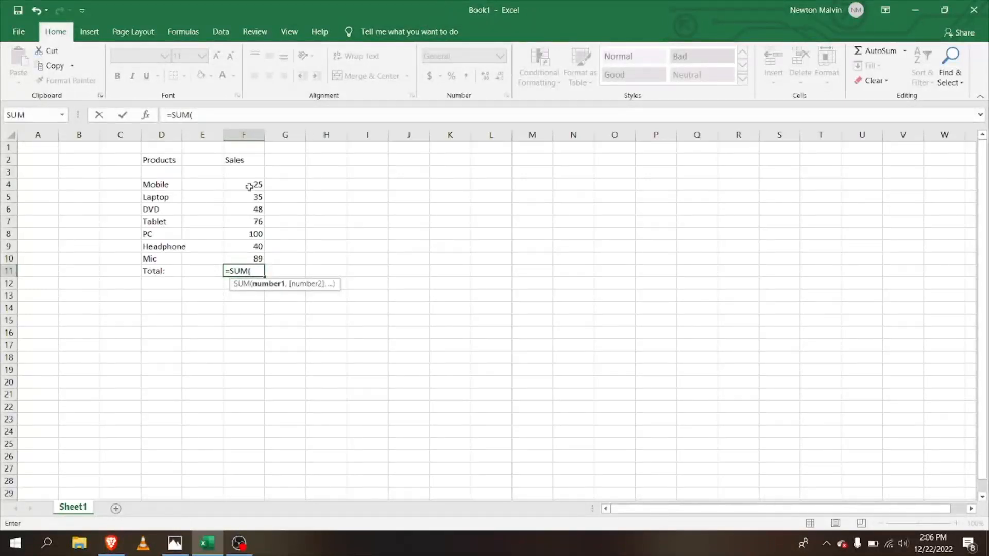
pyautogui.moveTo(231, 186); pyautogui.dragTo(233, 256)
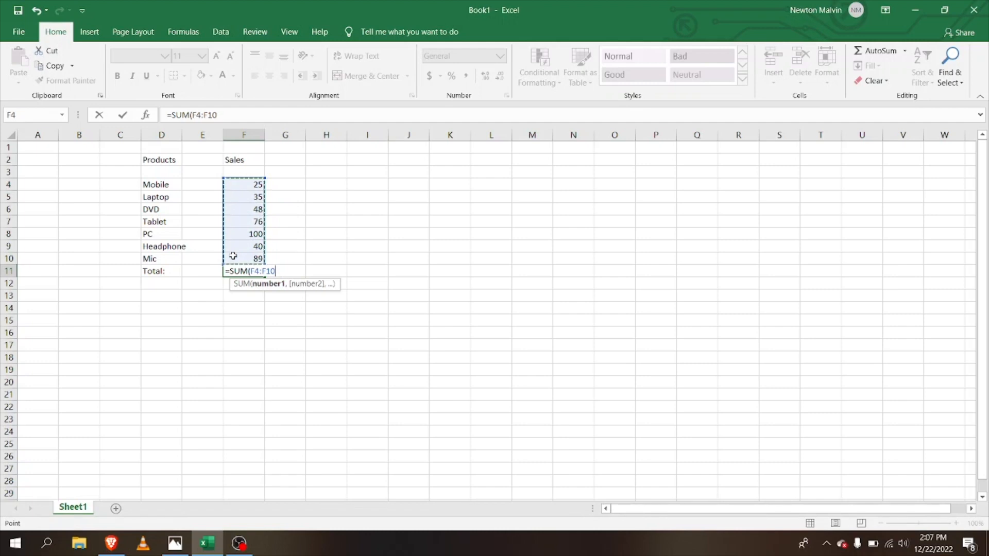
pyautogui.press('Return')
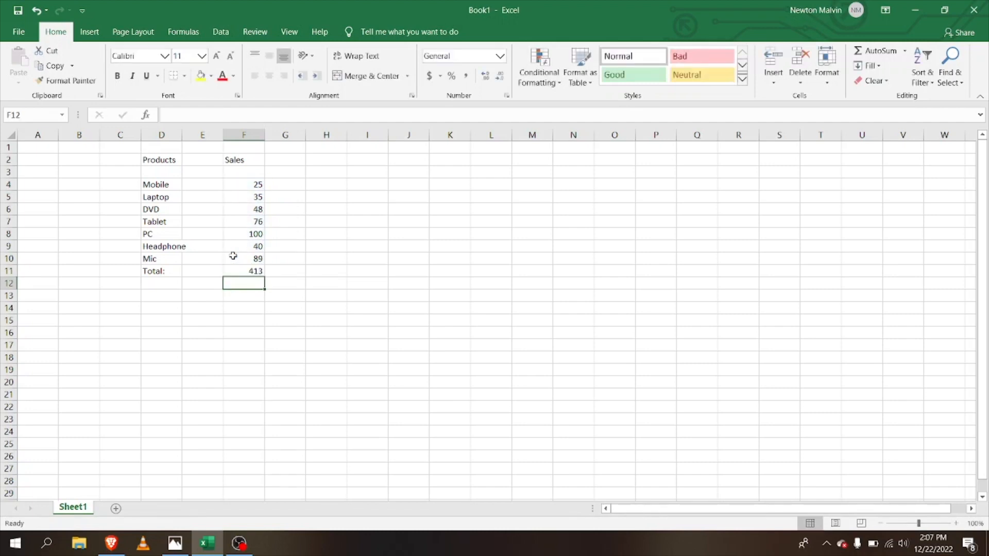
pyautogui.click(230, 270)
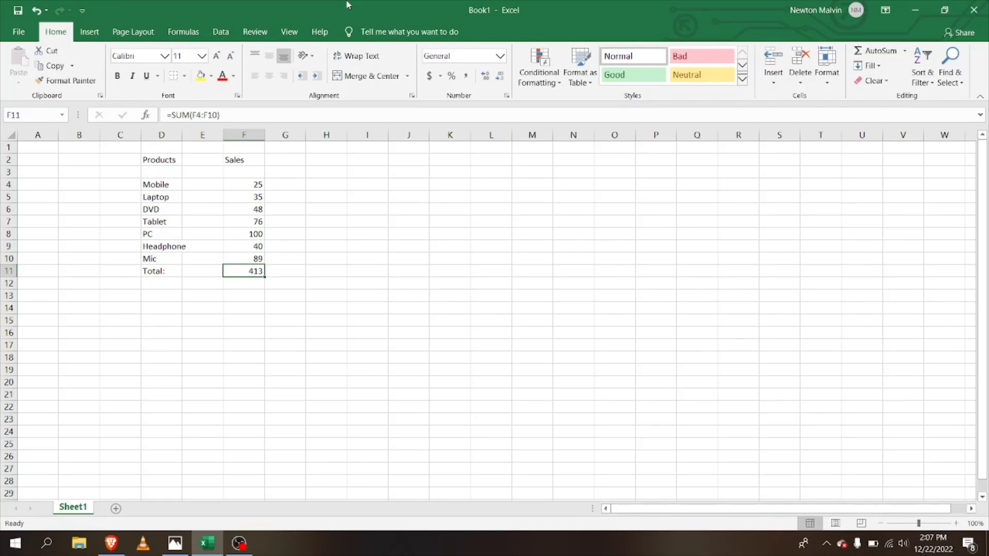
# Give I4 List data validation sourced from the product names in $D$4:$D$11.
pyautogui.click(221, 31)
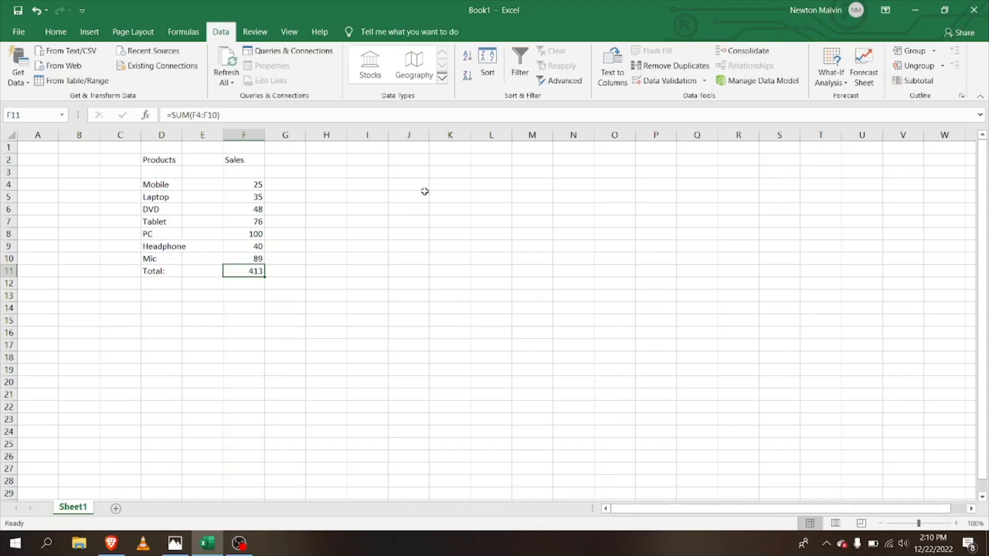
pyautogui.click(380, 184)
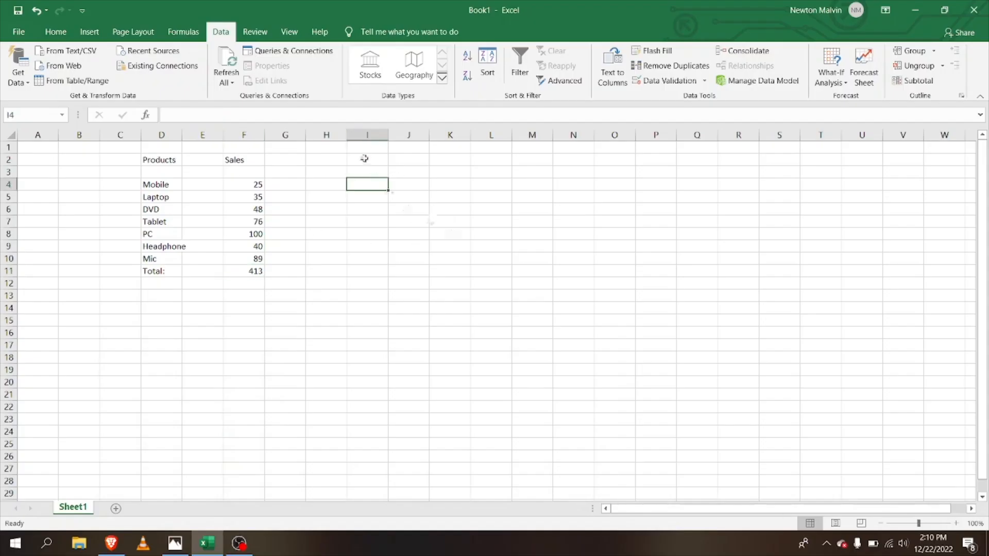
pyautogui.click(668, 83)
pyautogui.click(671, 93)
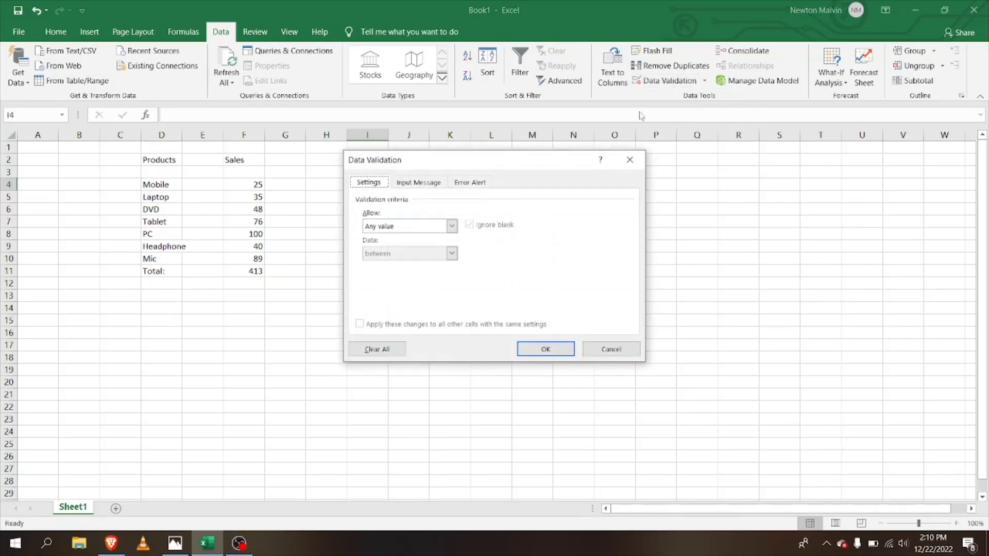
pyautogui.click(451, 226)
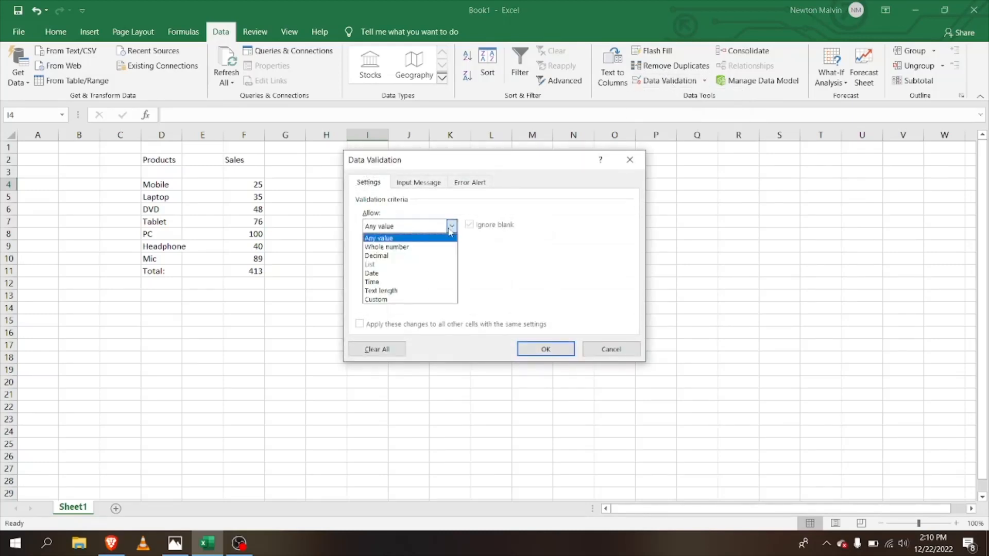
pyautogui.click(371, 265)
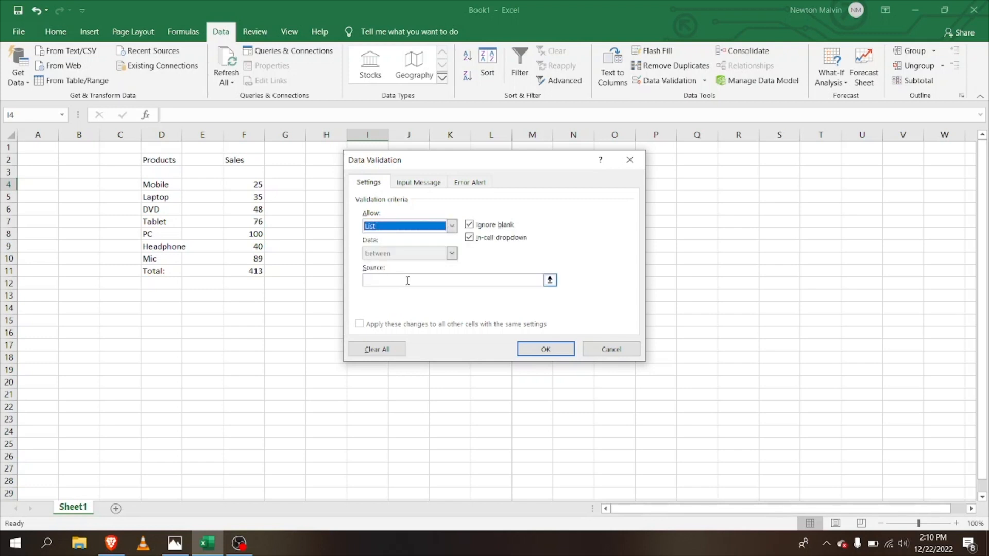
pyautogui.click(449, 284)
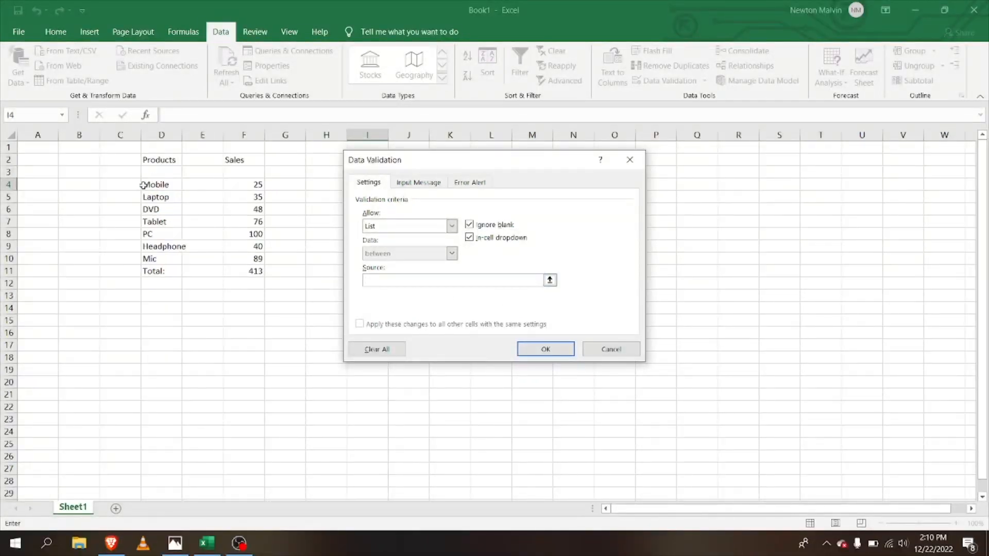
pyautogui.moveTo(144, 184); pyautogui.dragTo(150, 274)
pyautogui.click(563, 353)
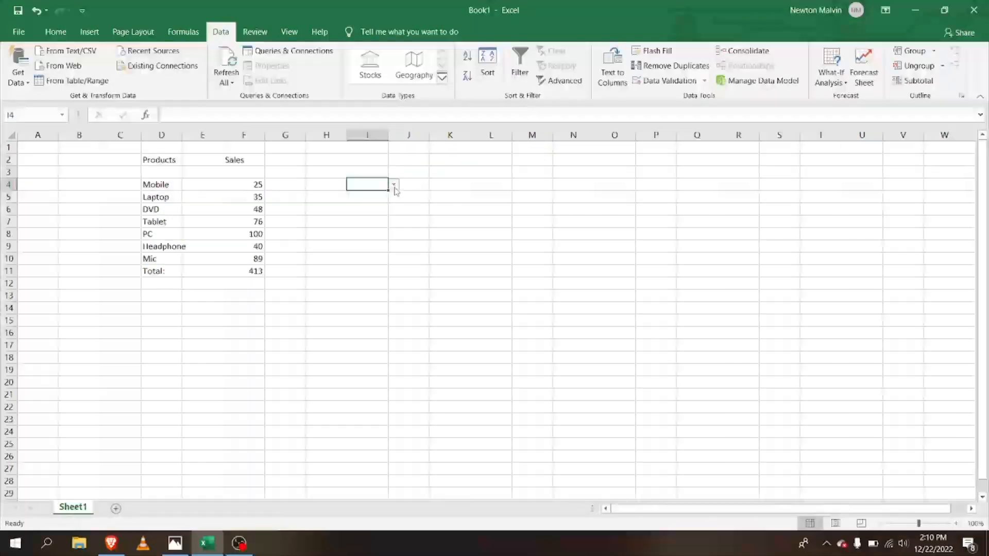
# Pick Laptop, Tablet, Headphone and finally PC from the I4 dropdown.
pyautogui.click(394, 185)
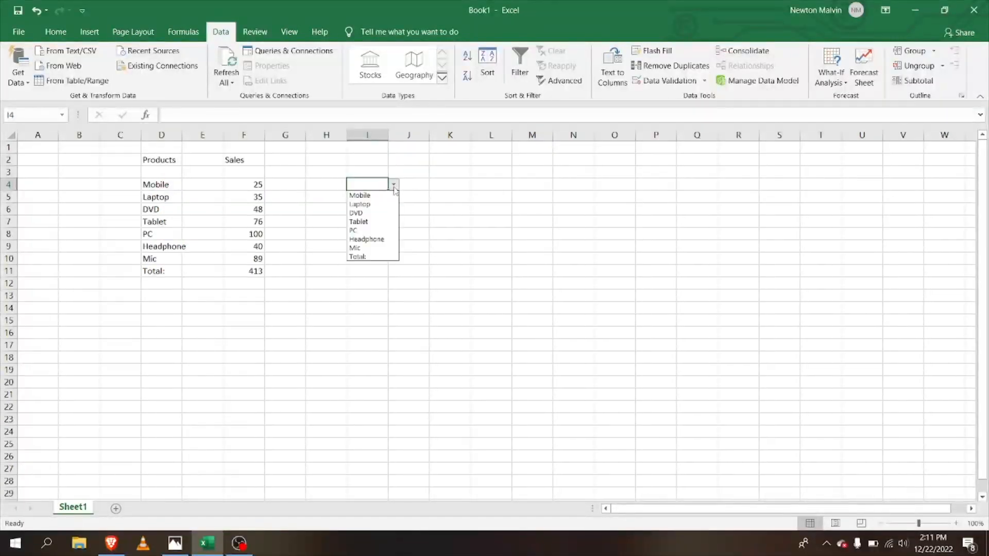
pyautogui.click(378, 205)
pyautogui.click(393, 184)
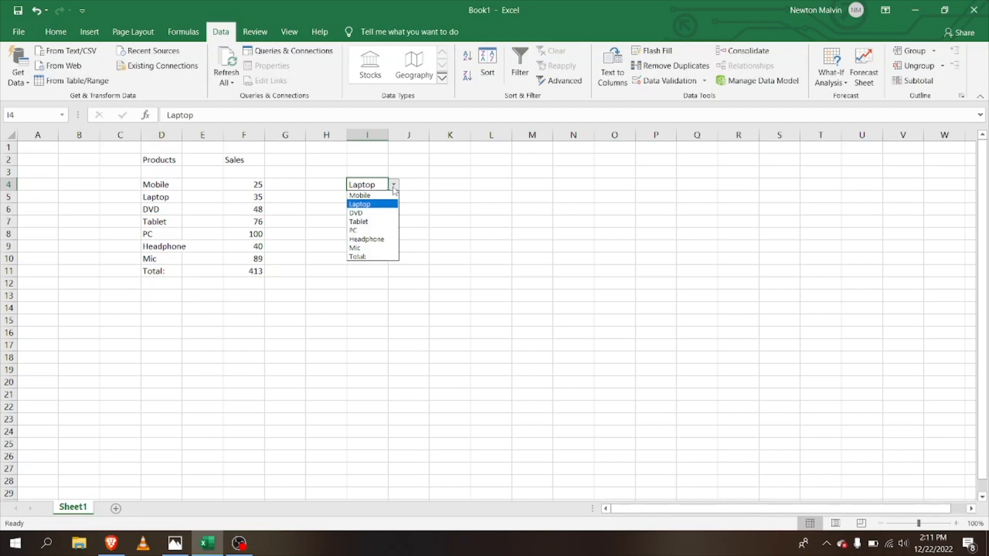
pyautogui.click(375, 222)
pyautogui.click(394, 185)
pyautogui.click(377, 239)
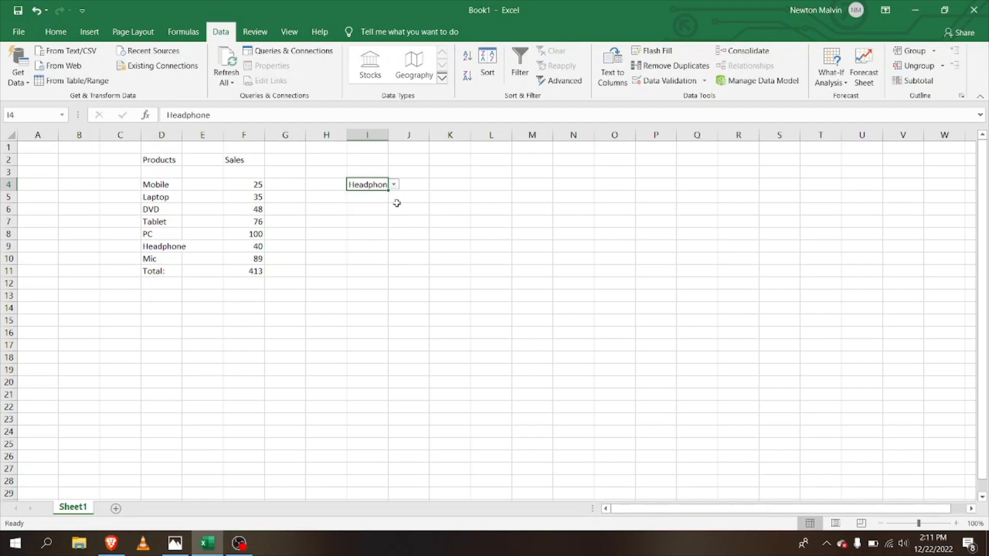
pyautogui.click(393, 184)
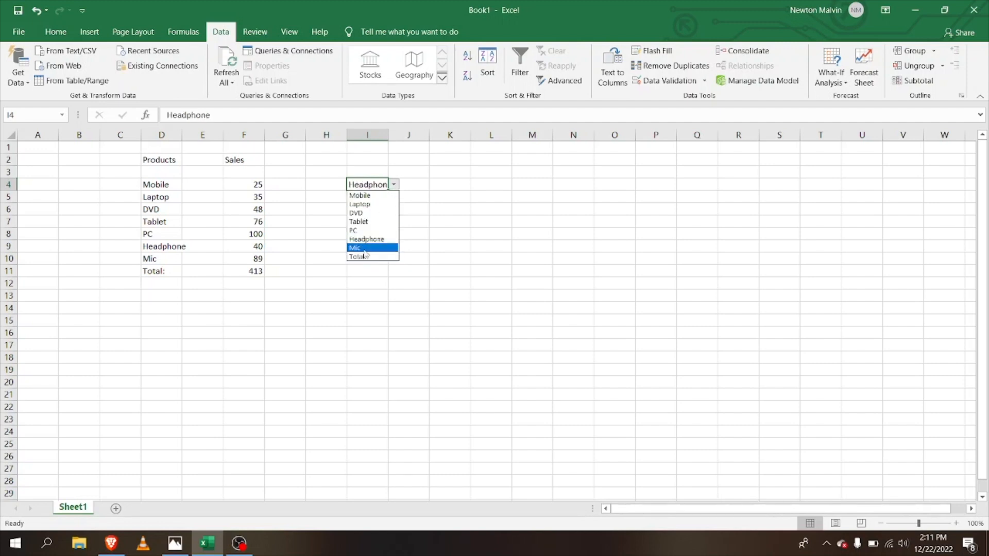
pyautogui.click(363, 230)
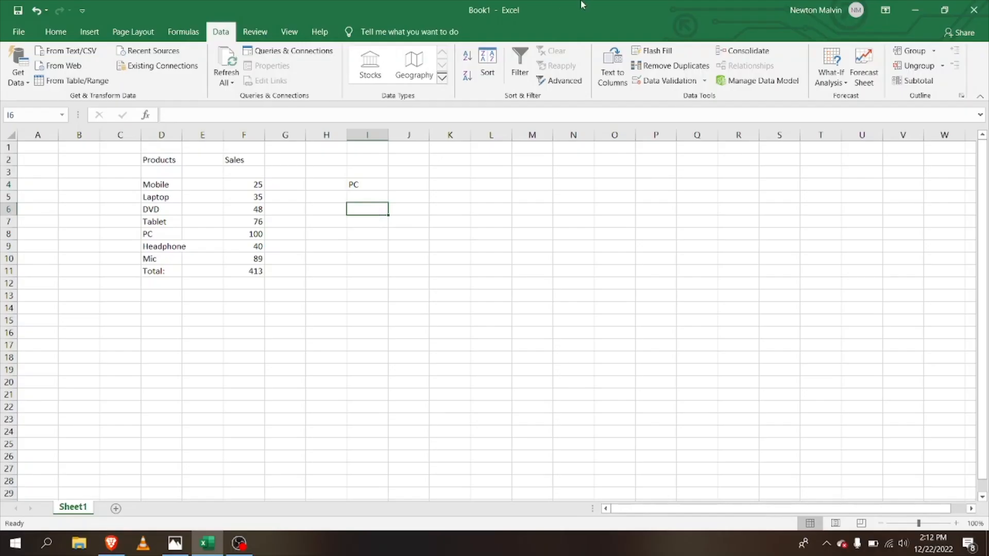
pyautogui.write('=')
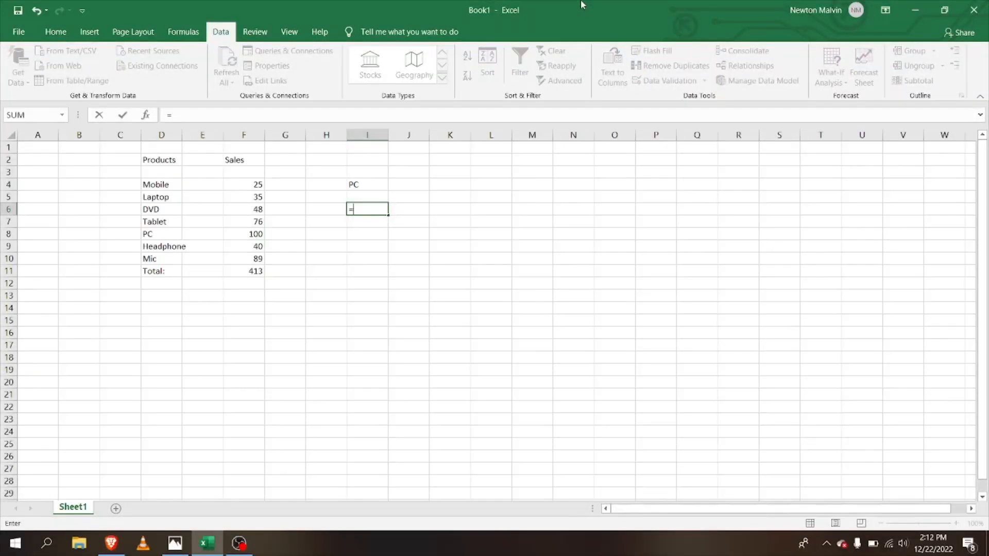
pyautogui.write('SUM')
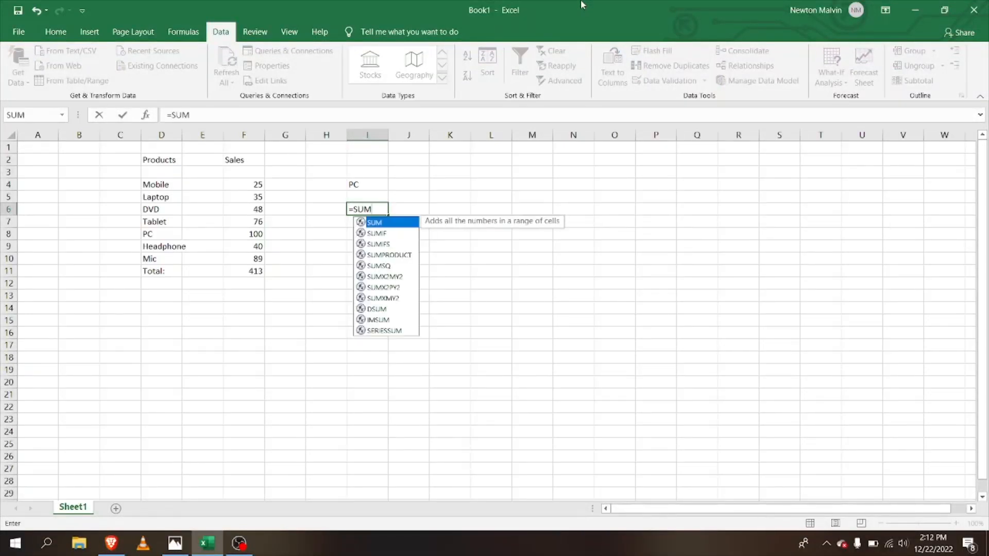
pyautogui.write('IF')
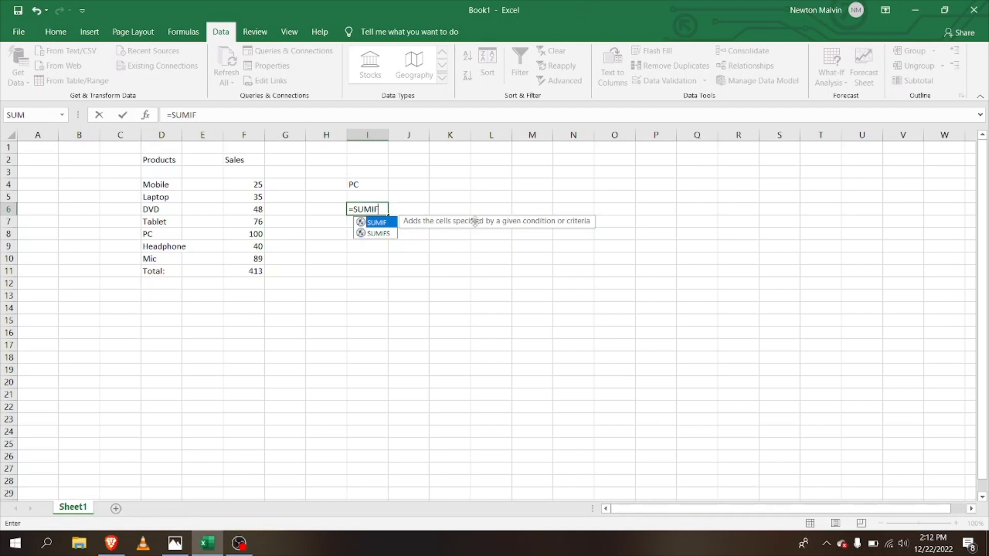
pyautogui.write('(')
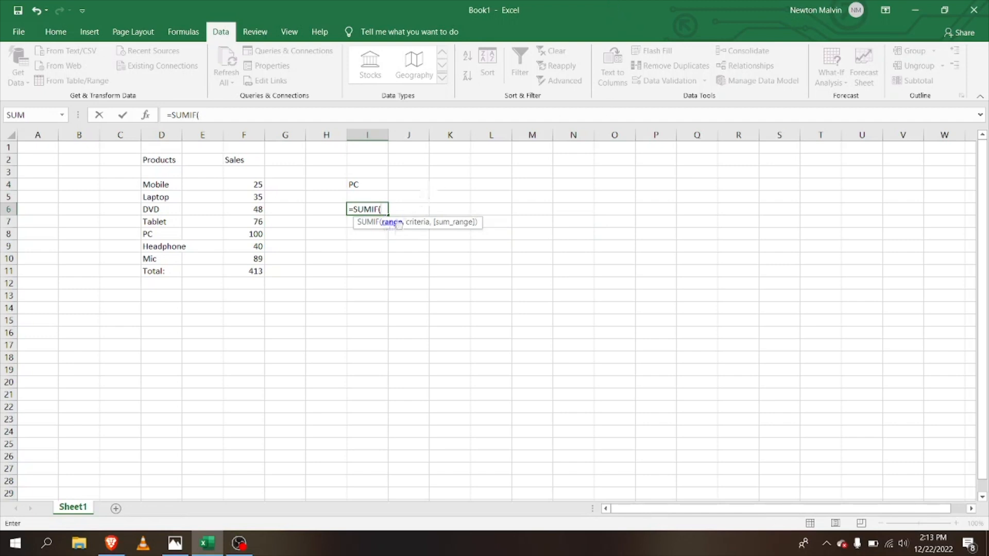
pyautogui.moveTo(140, 160); pyautogui.dragTo(163, 247)
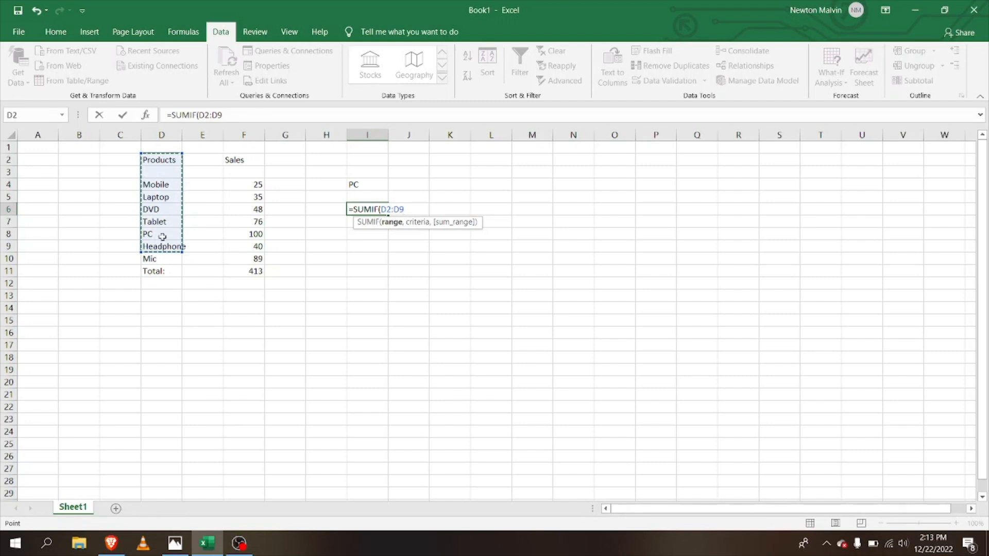
pyautogui.moveTo(141, 154)
pyautogui.mouseDown()
pyautogui.moveTo(186, 168)
pyautogui.moveTo(141, 155)
pyautogui.mouseUp()
pyautogui.moveTo(182, 253); pyautogui.dragTo(265, 279)
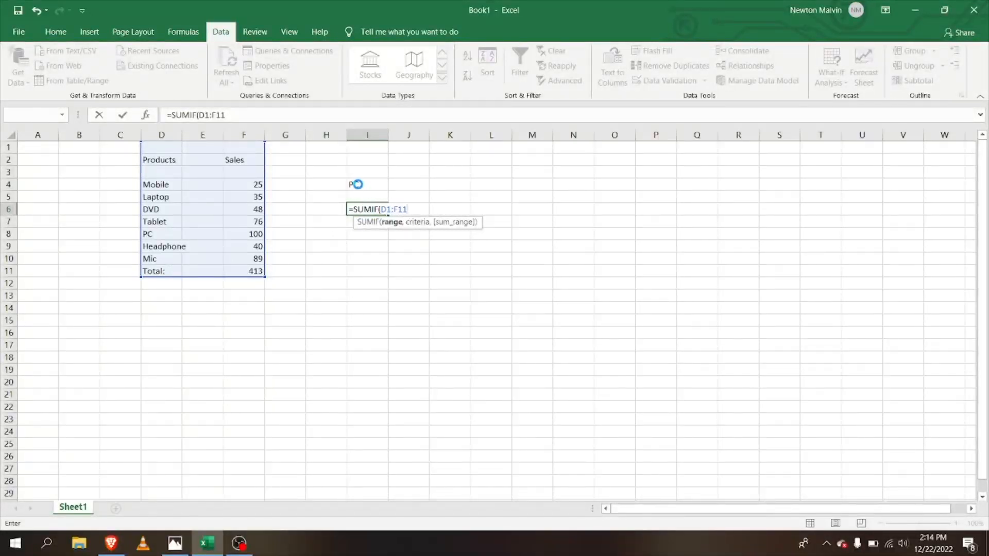
pyautogui.click(490, 306)
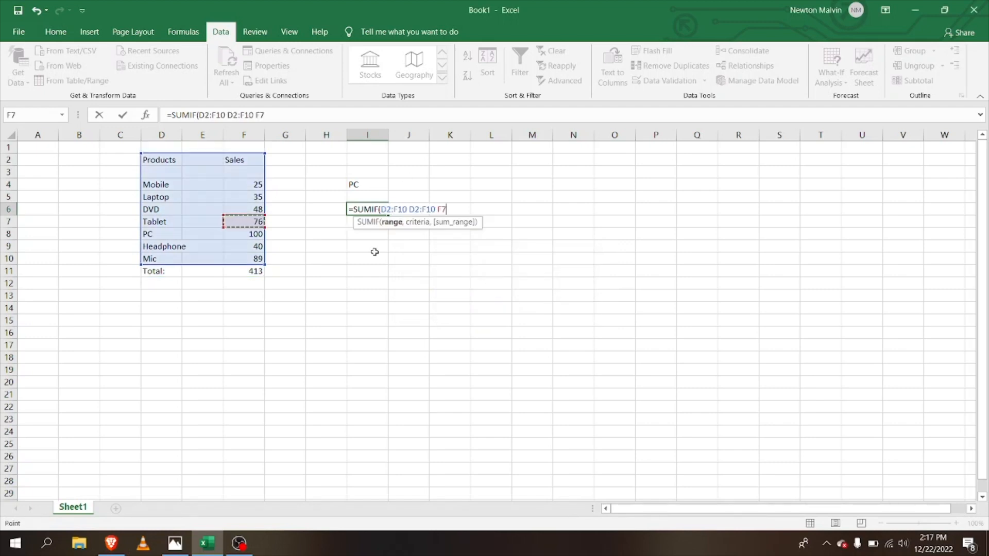
pyautogui.click(371, 186)
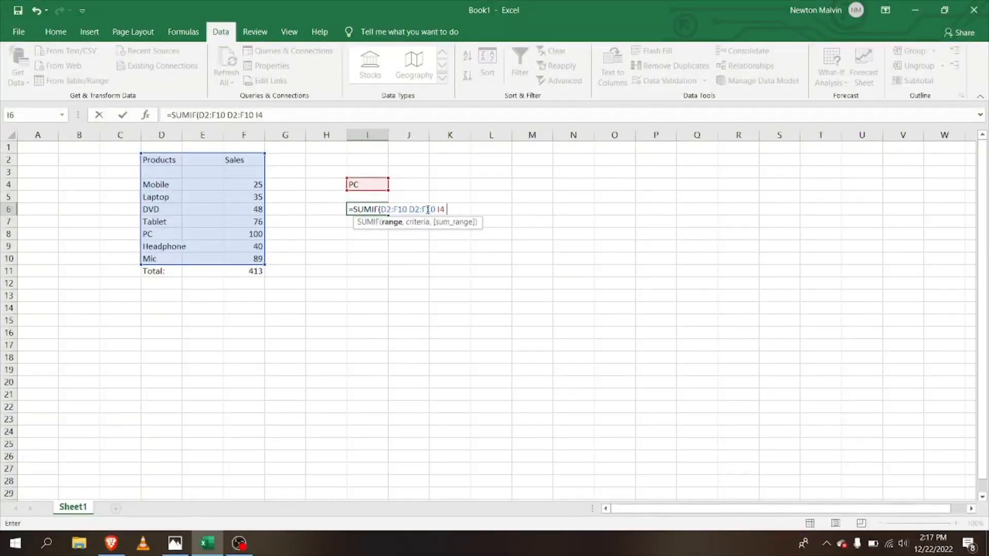
pyautogui.moveTo(235, 161); pyautogui.dragTo(261, 261)
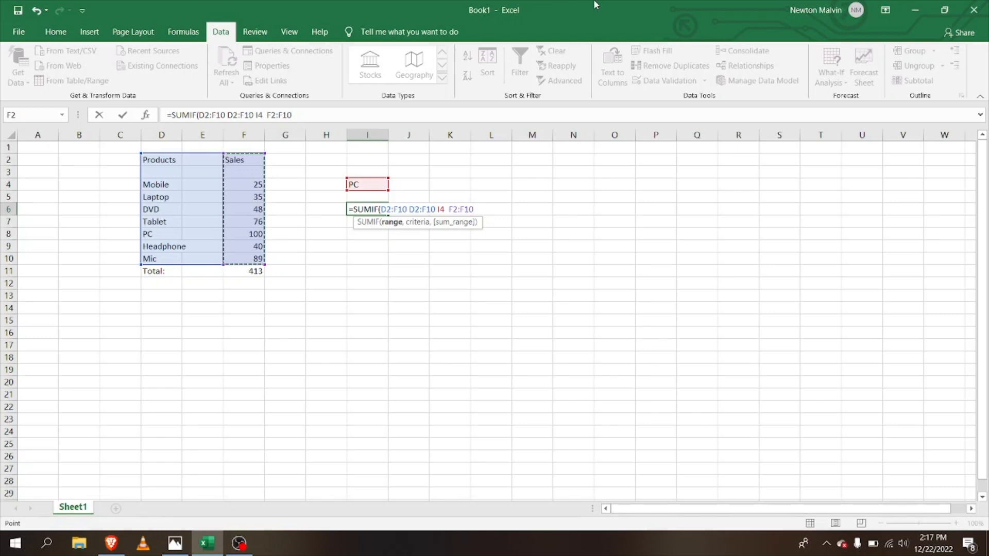
pyautogui.press('Return')
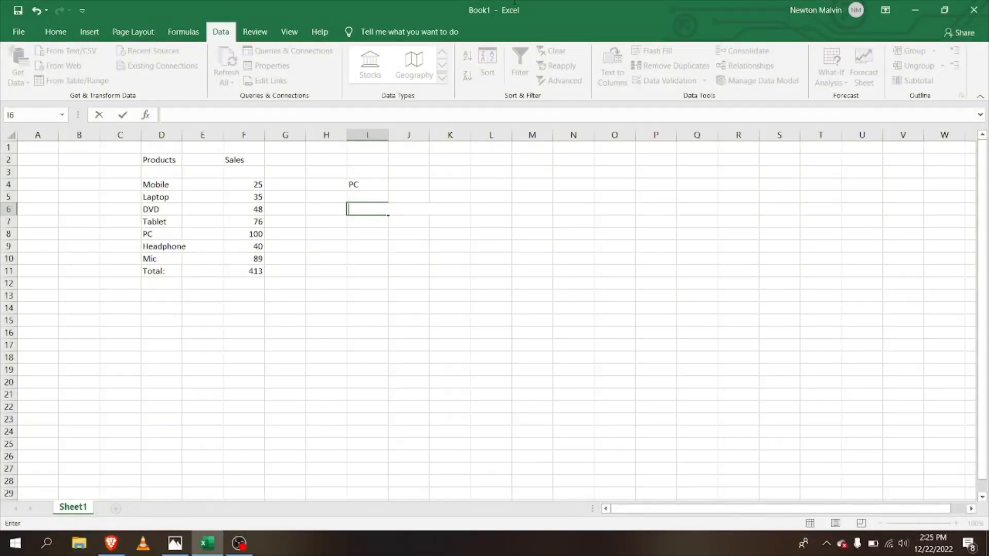
# Enter =SUMIF(D4:F10,I4,F2:F10) in I6, returning 48 for PC.
pyautogui.write('=sumif')
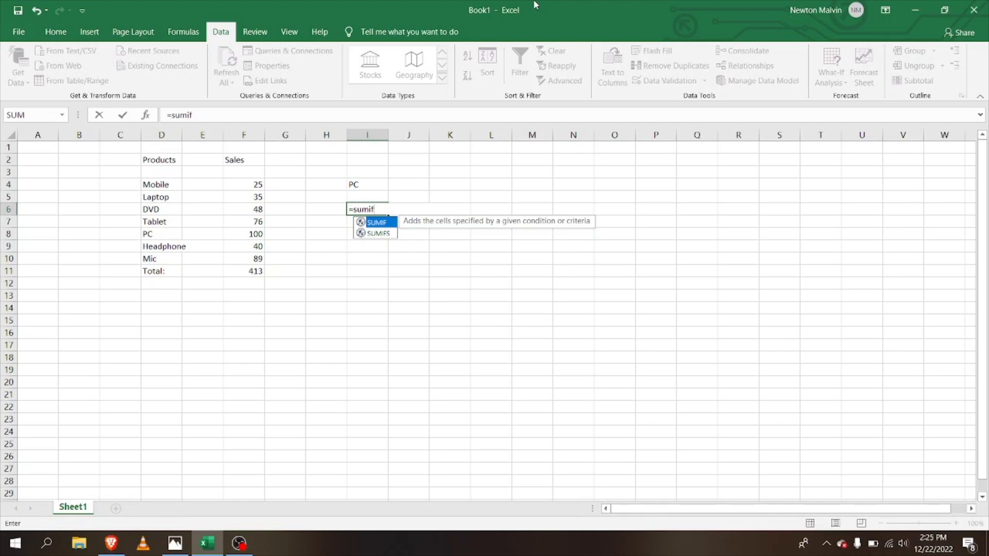
pyautogui.write('(')
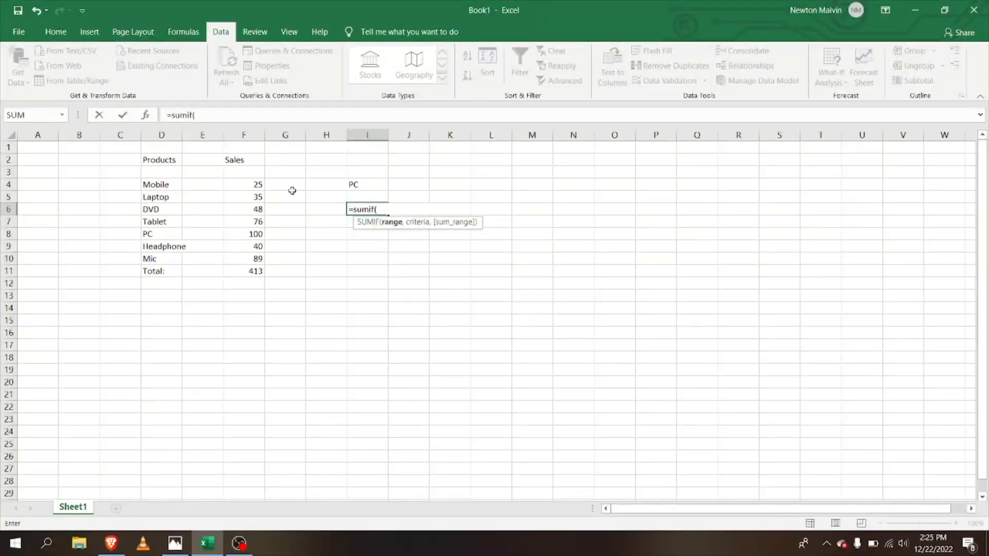
pyautogui.moveTo(147, 185); pyautogui.dragTo(258, 256)
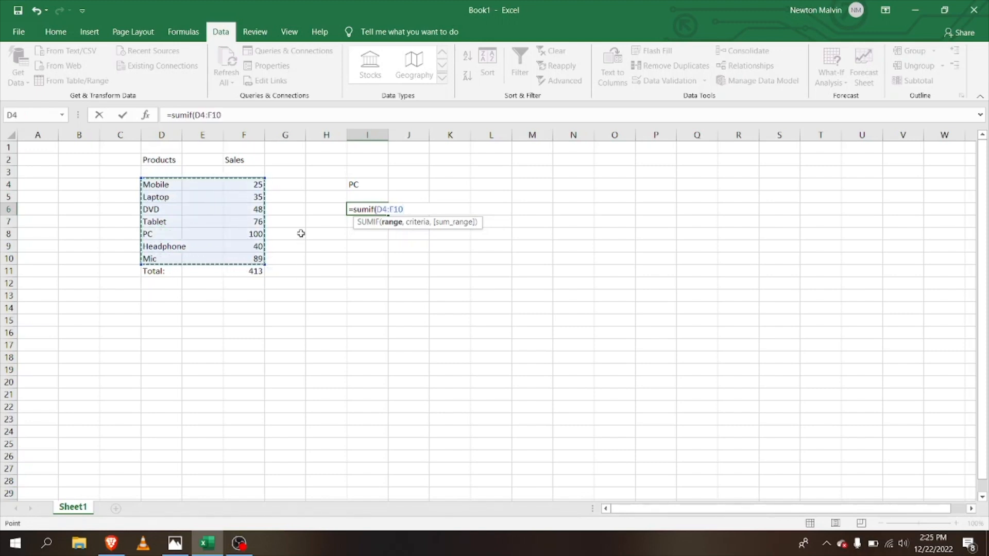
pyautogui.write(',')
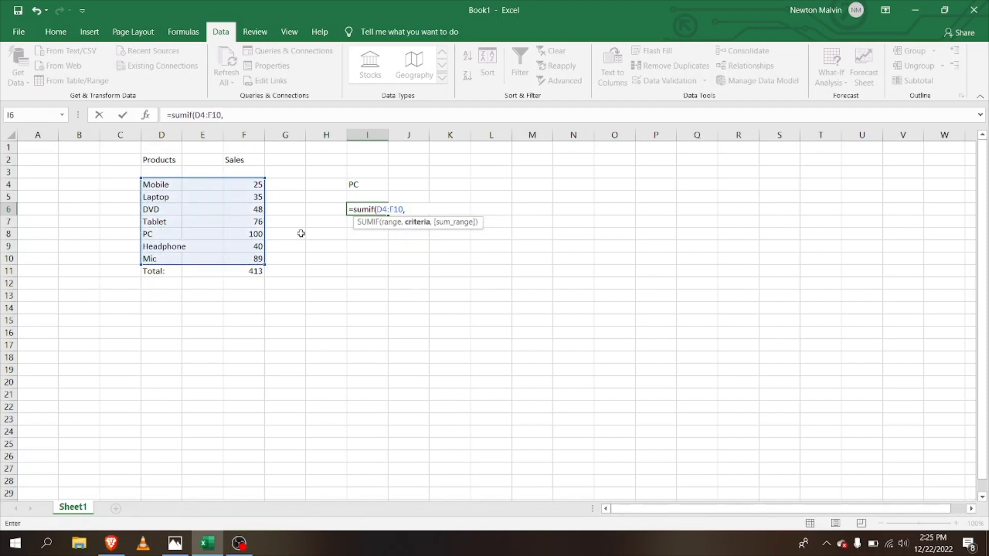
pyautogui.click(363, 186)
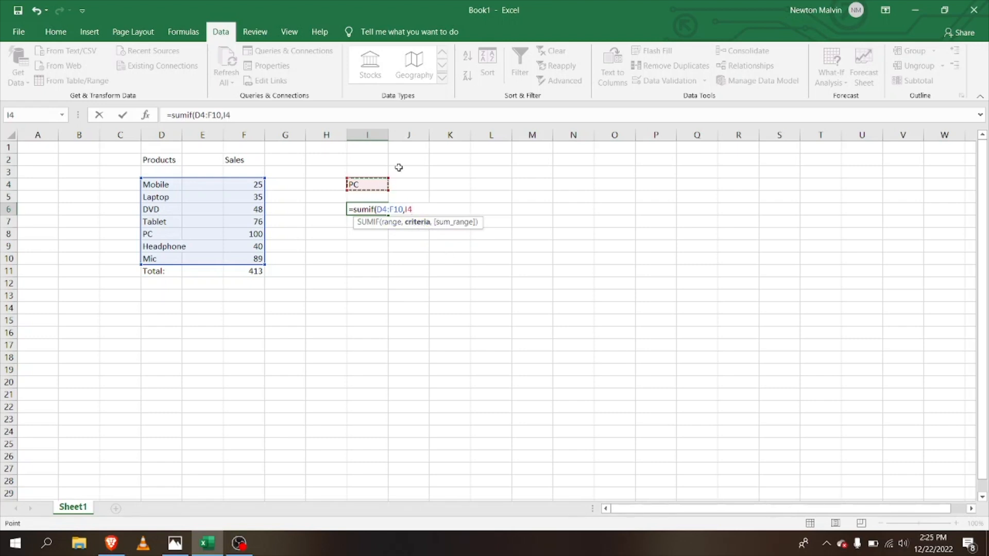
pyautogui.write(',')
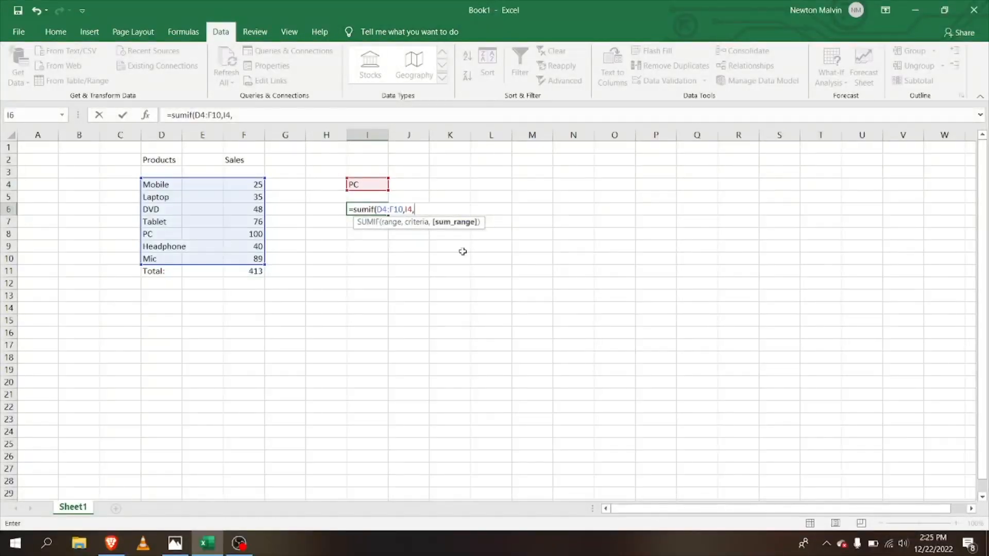
pyautogui.moveTo(234, 160); pyautogui.dragTo(244, 259)
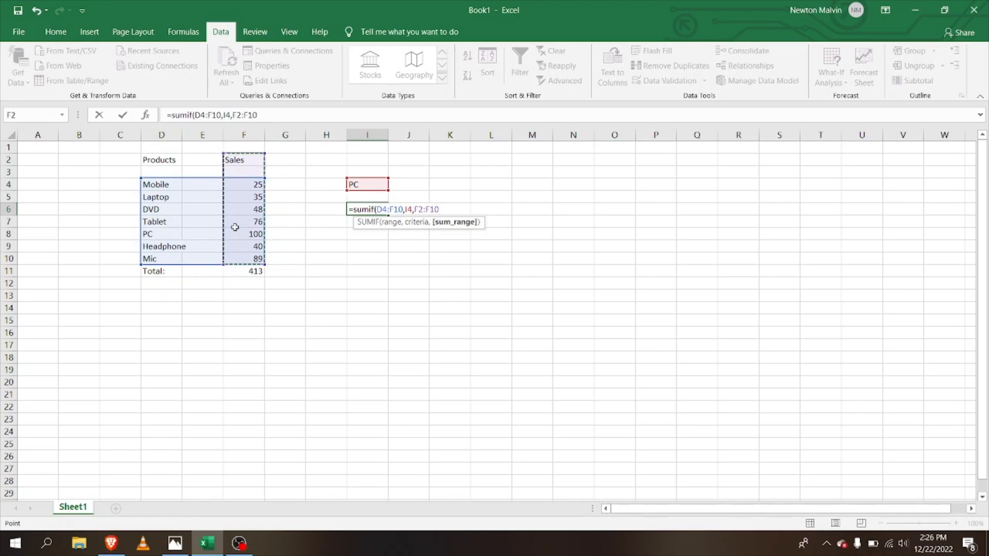
pyautogui.press('Return')
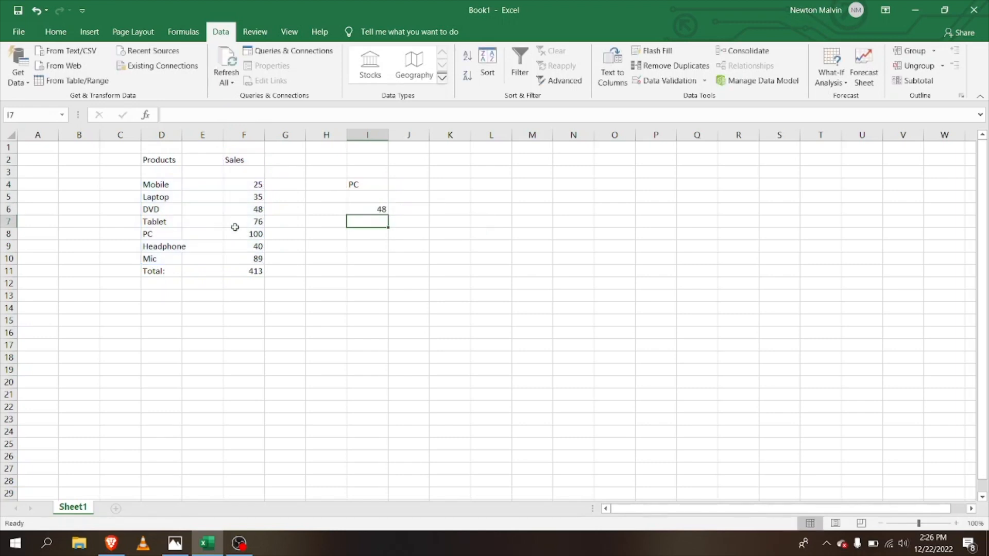
# Switch I4 through DVD, PC and finally Headphone so I6 recalculates to 76.
pyautogui.click(380, 208)
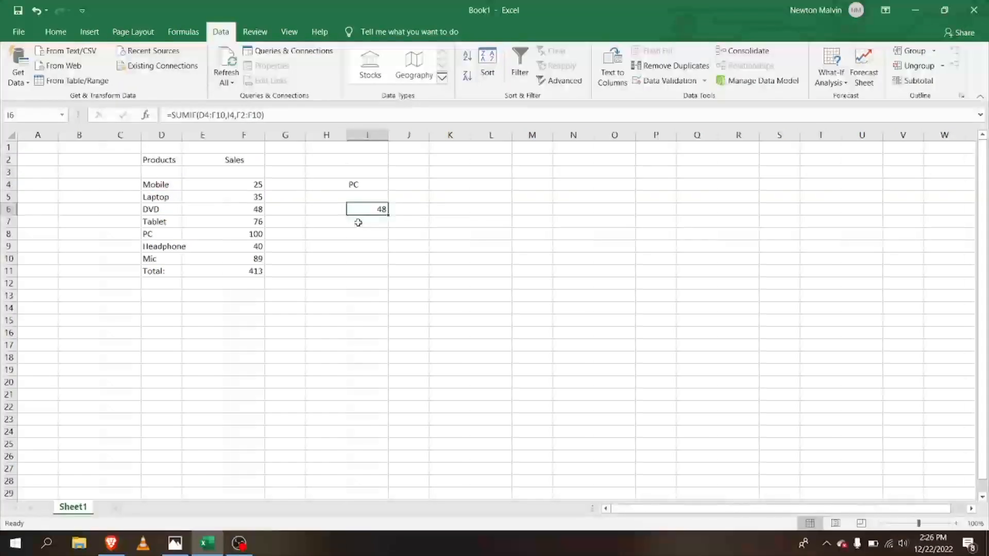
pyautogui.press('Up')
pyautogui.press('Up')
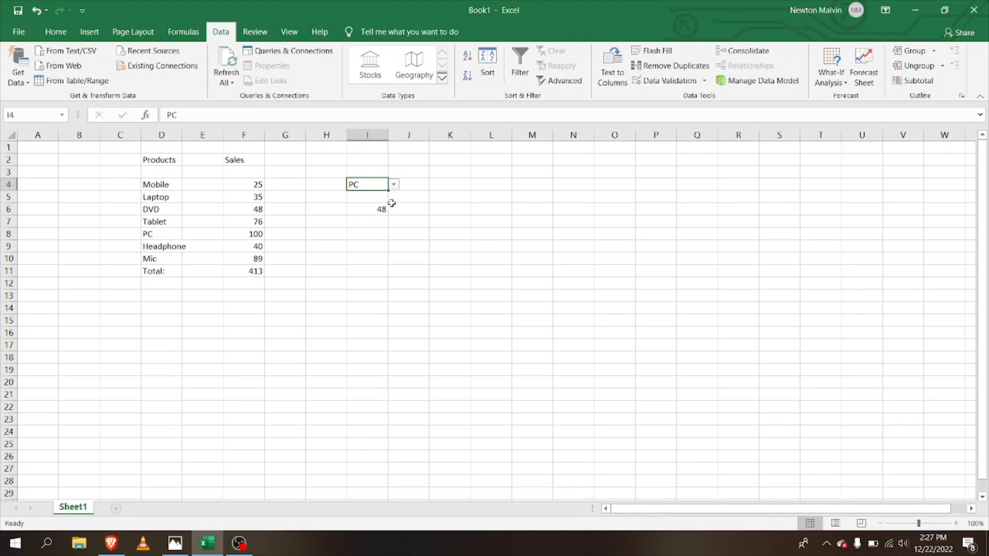
pyautogui.click(390, 186)
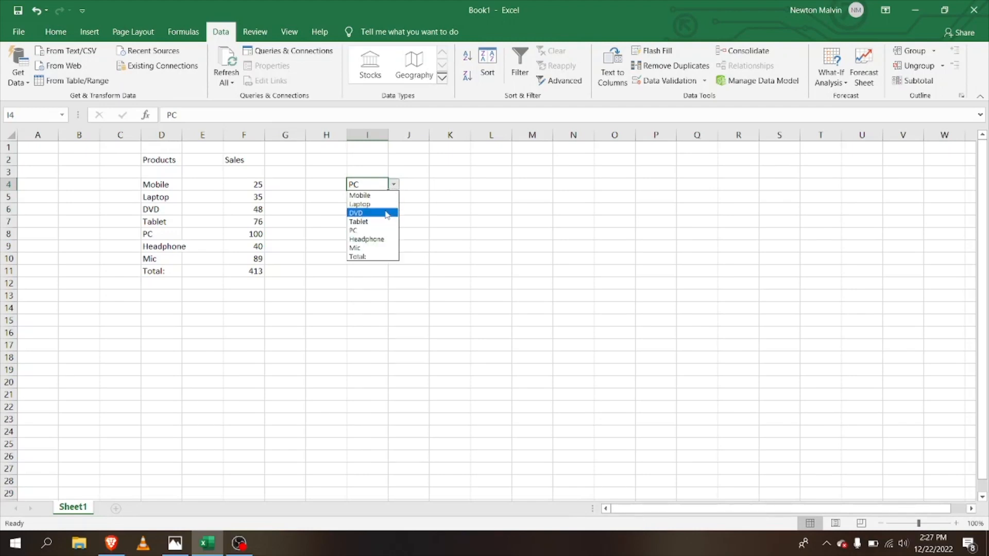
pyautogui.click(382, 210)
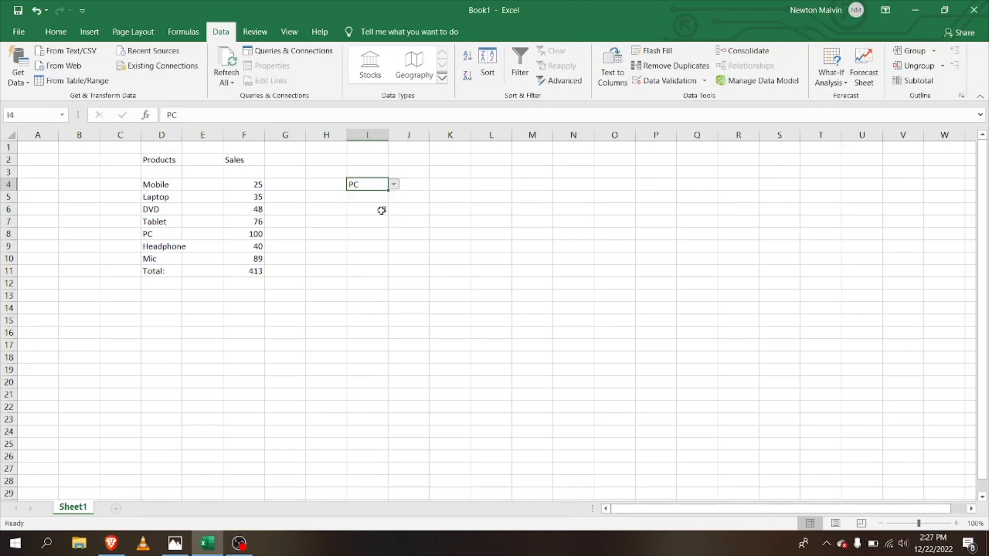
pyautogui.click(396, 188)
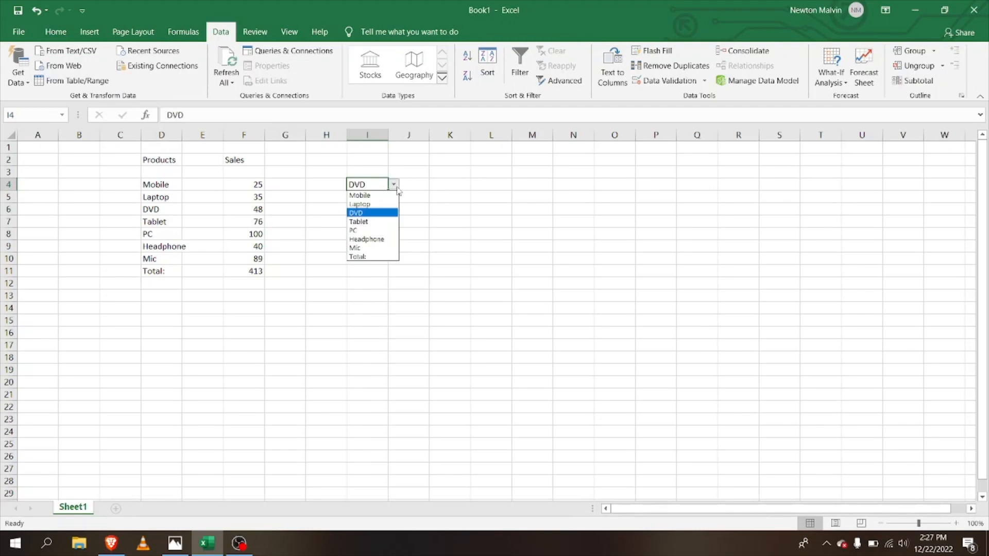
pyautogui.click(360, 230)
pyautogui.click(394, 185)
pyautogui.click(387, 240)
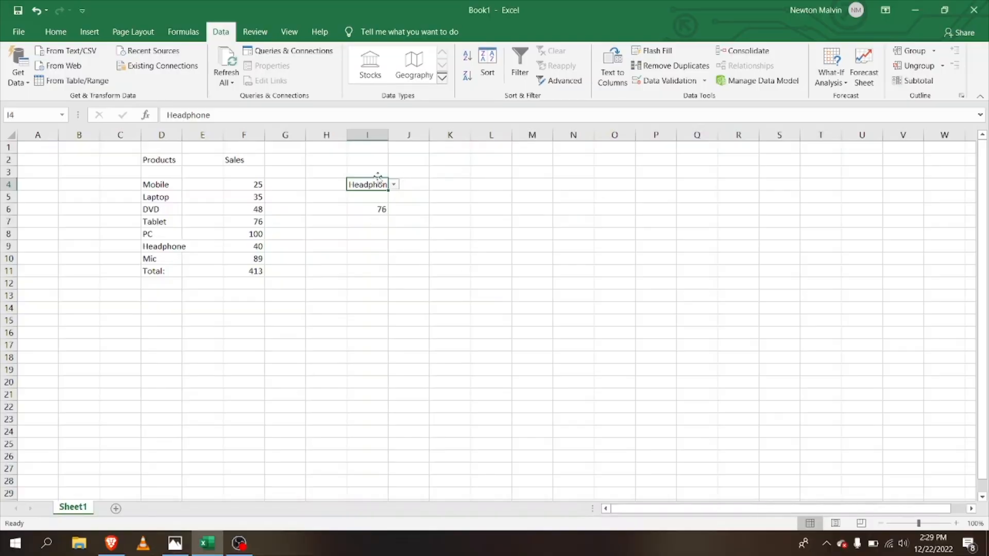
pyautogui.click(155, 282)
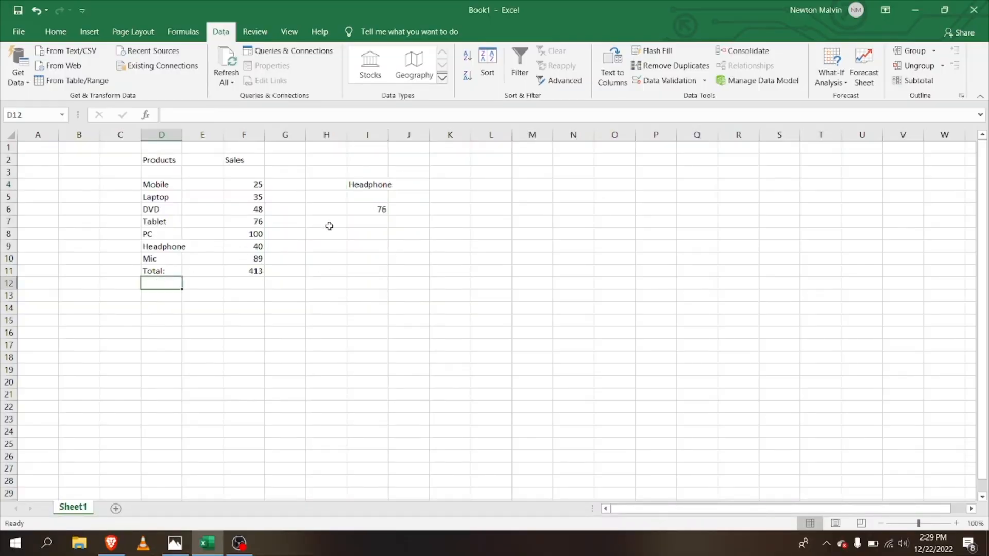
# Label cell D12 'Average' below the Total row.
pyautogui.write('A')
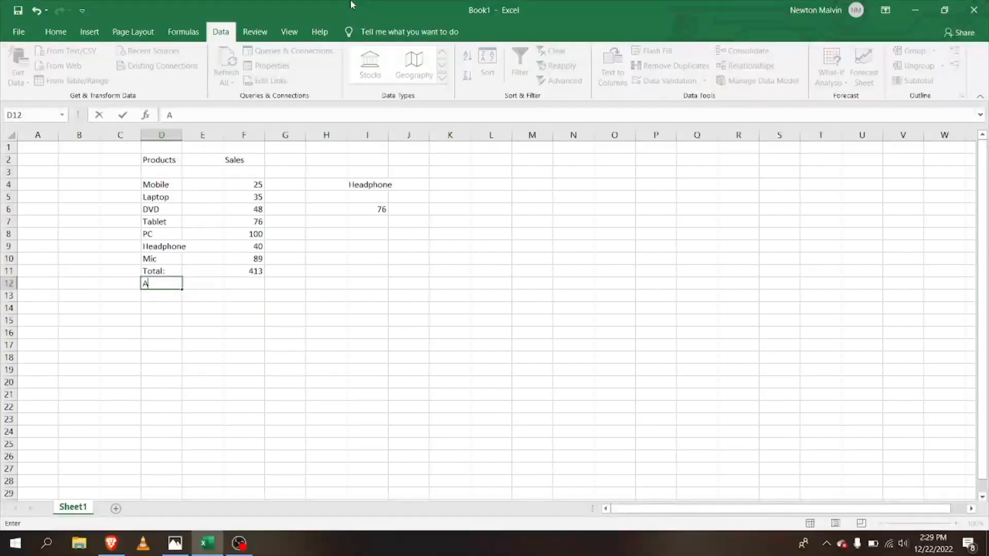
pyautogui.write('verage')
pyautogui.click(244, 283)
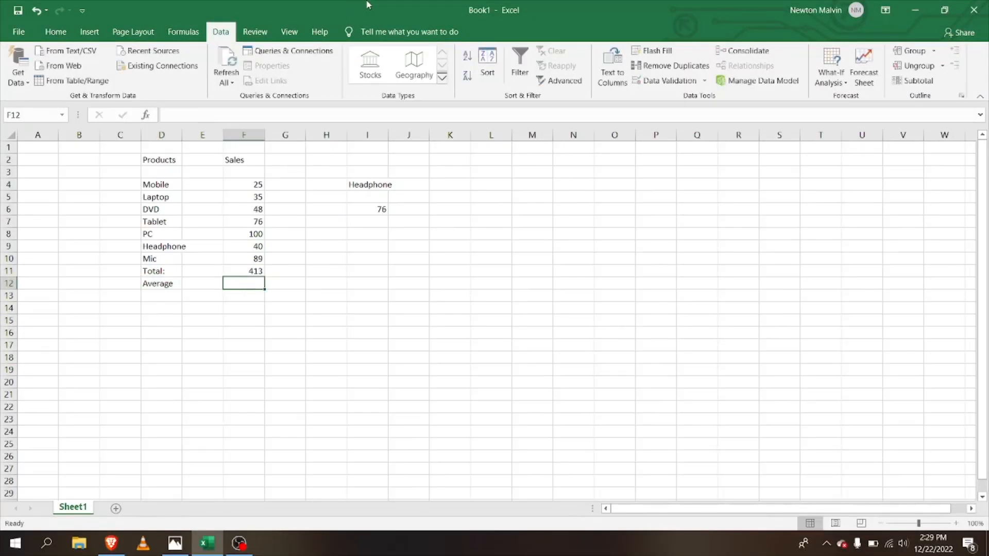
pyautogui.press('alt')
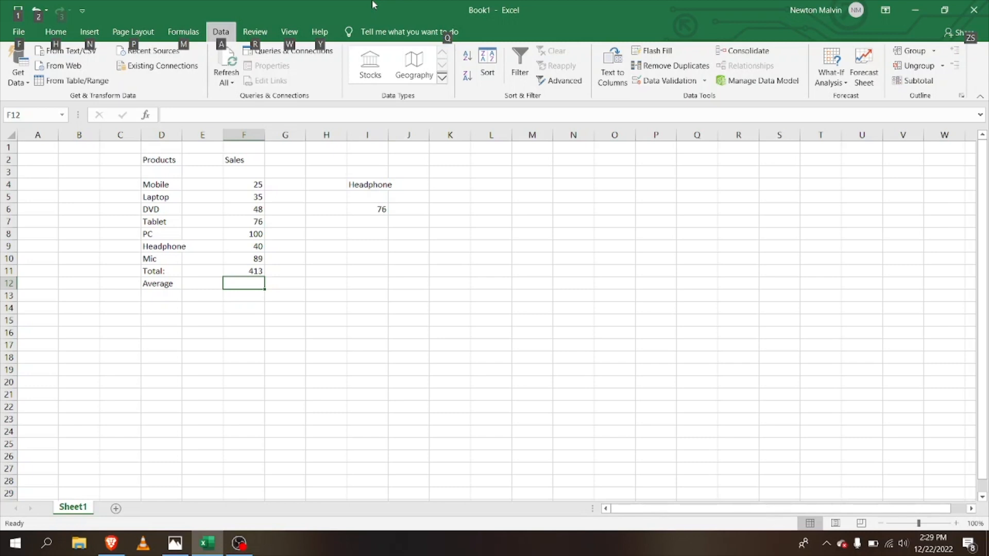
# Enter =AVERAGE(F4:F10) in F12, showing 59.
pyautogui.click(244, 283)
pyautogui.write('=')
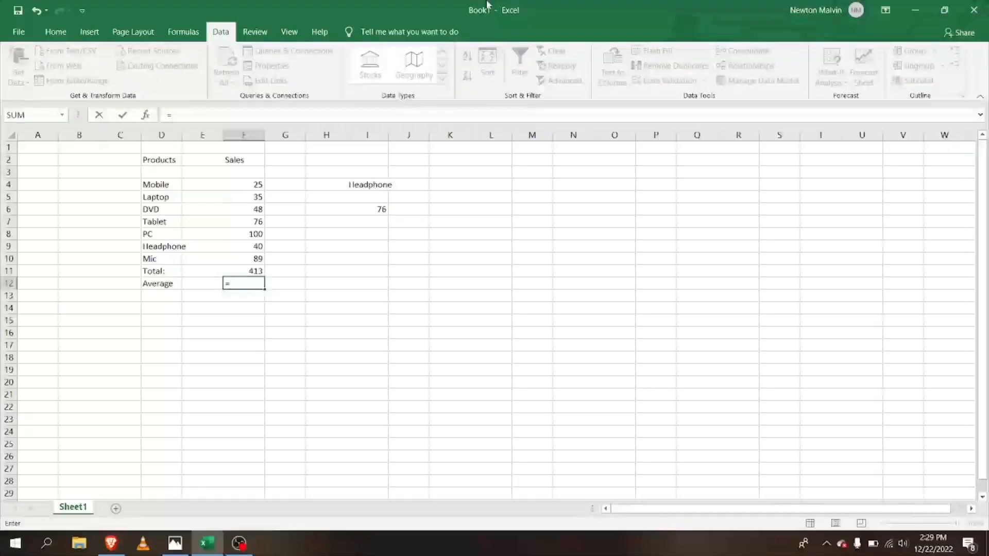
pyautogui.write('aver')
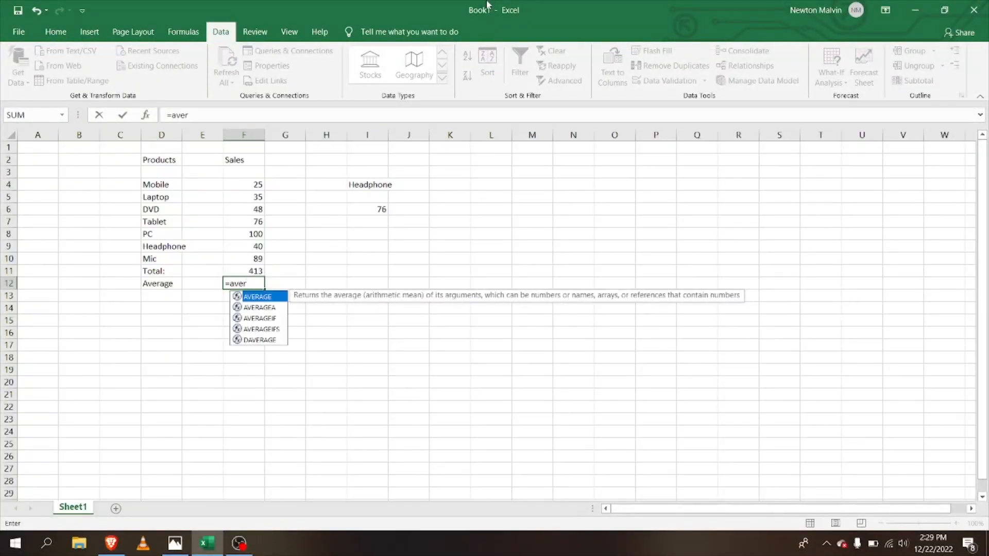
pyautogui.press('Return')
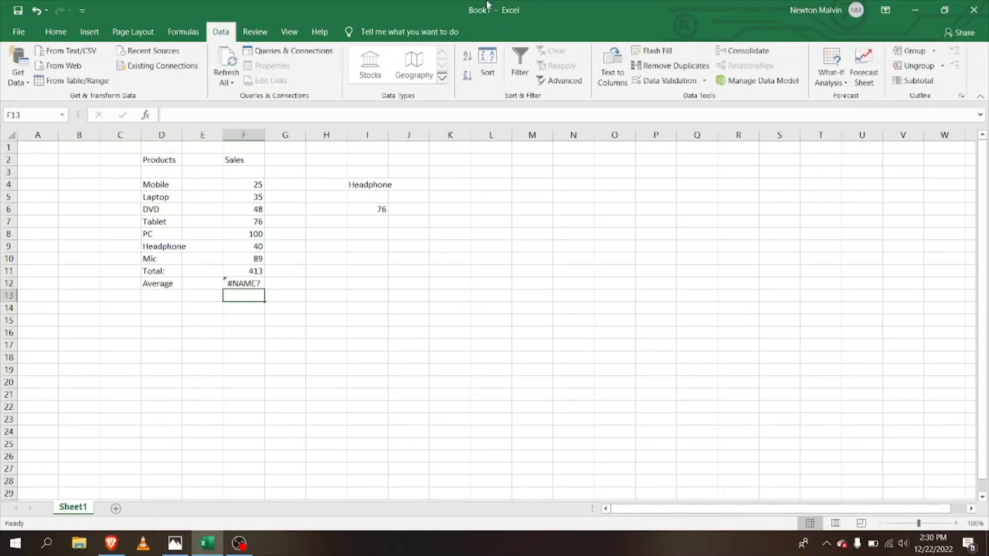
pyautogui.doubleClick(255, 286)
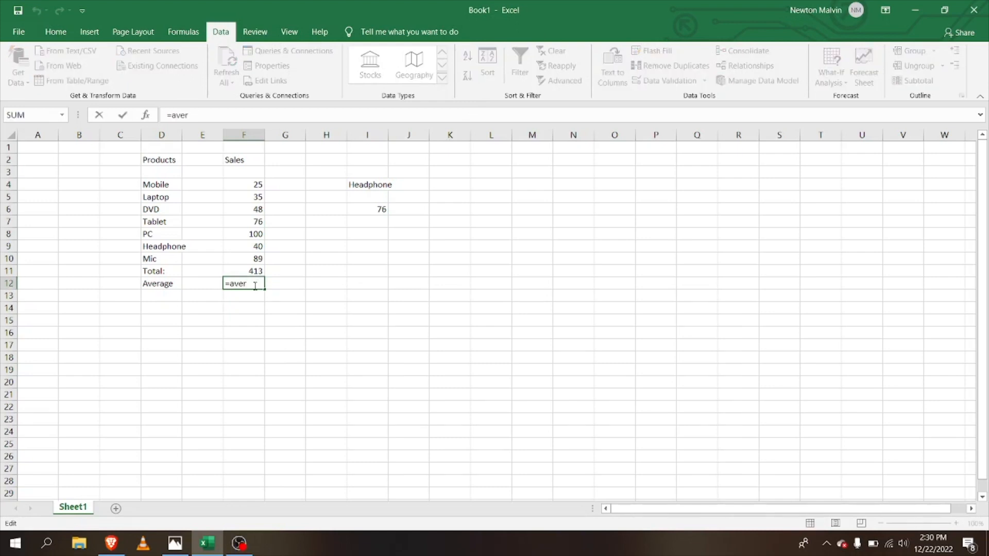
pyautogui.write('age')
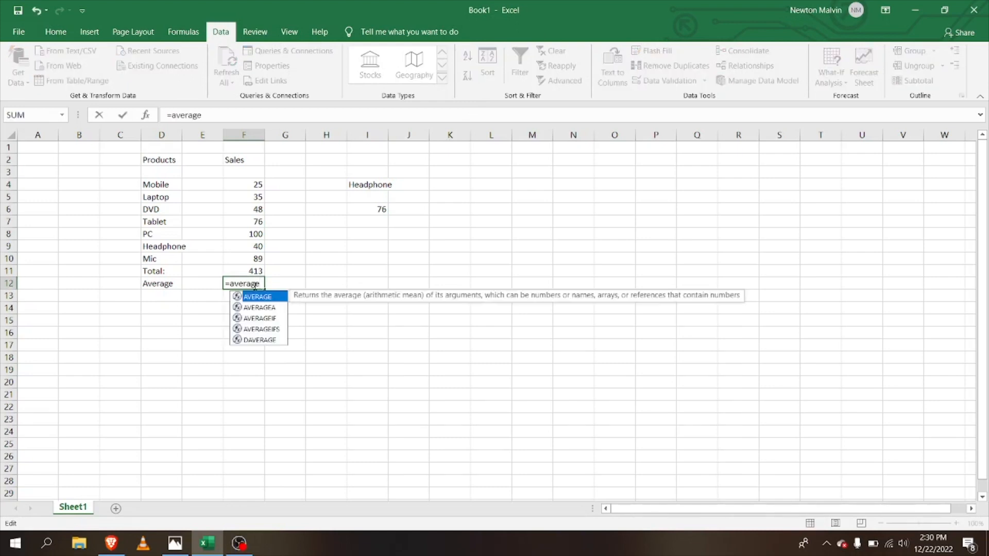
pyautogui.write('(')
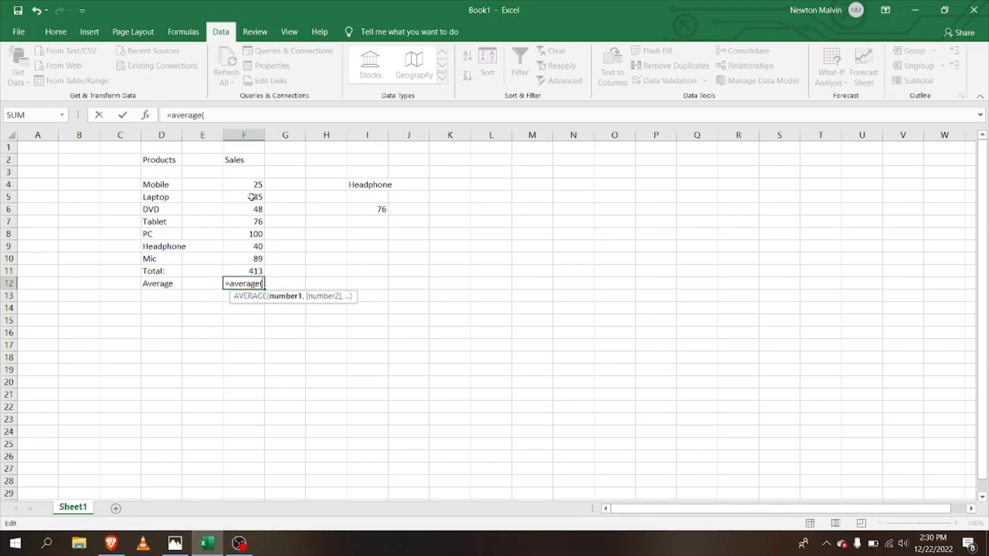
pyautogui.moveTo(241, 184); pyautogui.dragTo(243, 257)
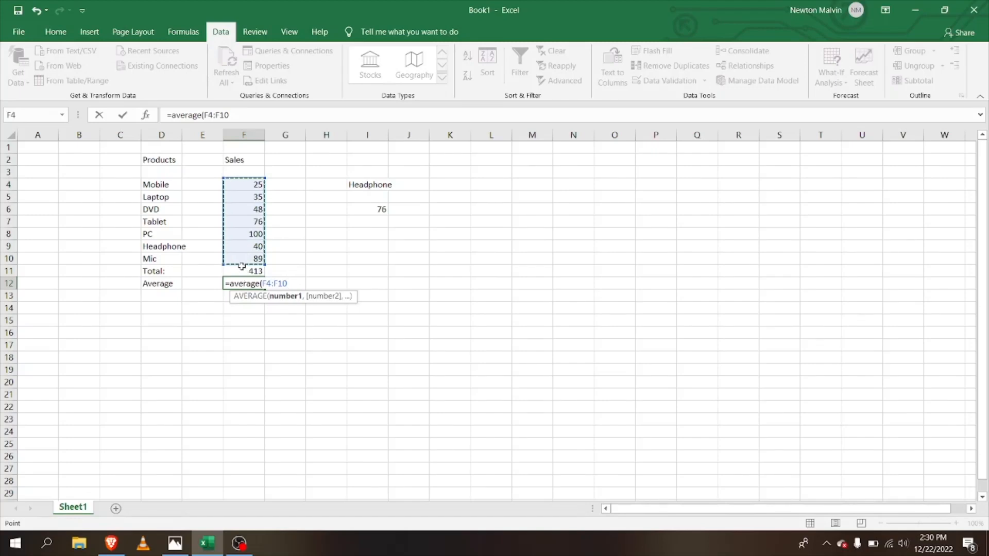
pyautogui.press('Return')
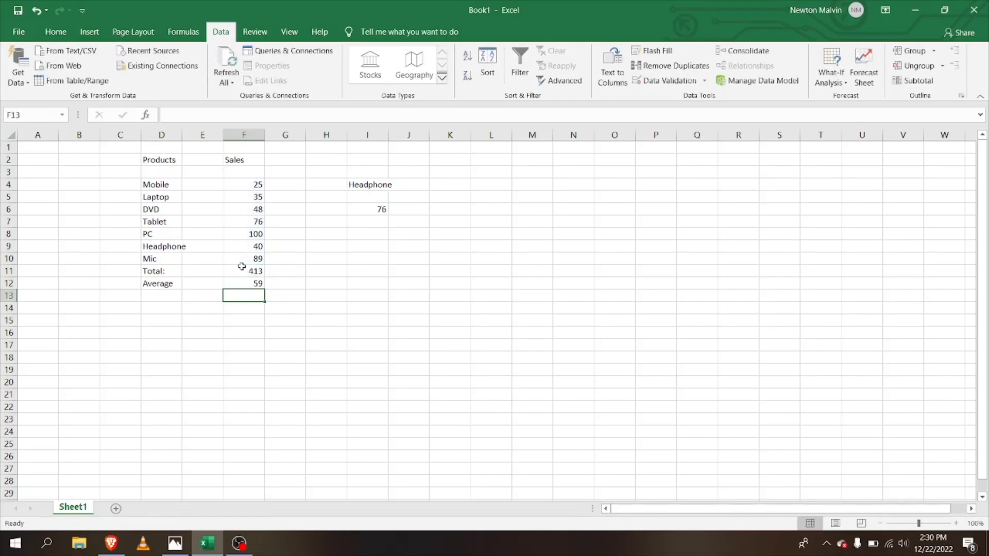
pyautogui.click(250, 283)
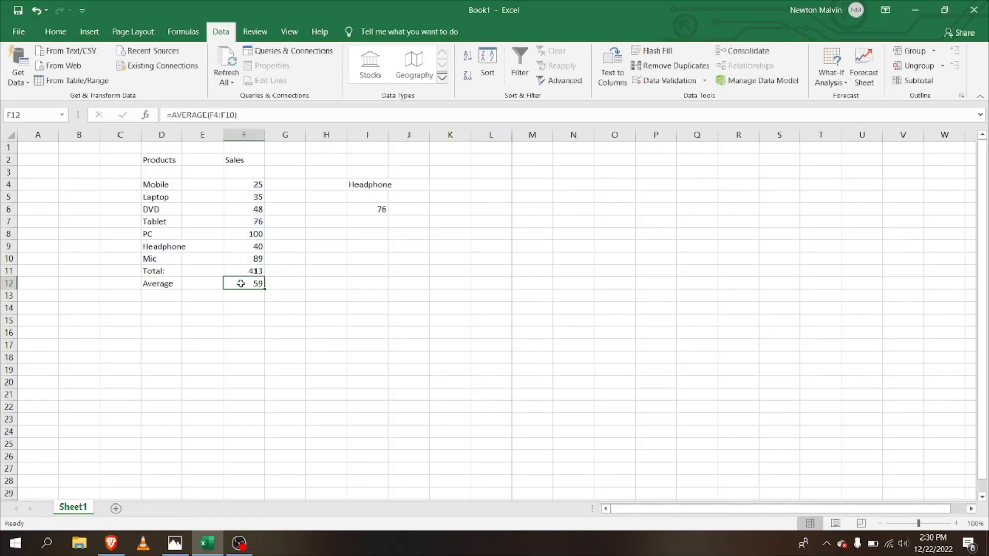
# Change Tablet's sales in F7 from 76 to 40, making Total 377 and Average 53.85714.
pyautogui.click(239, 224)
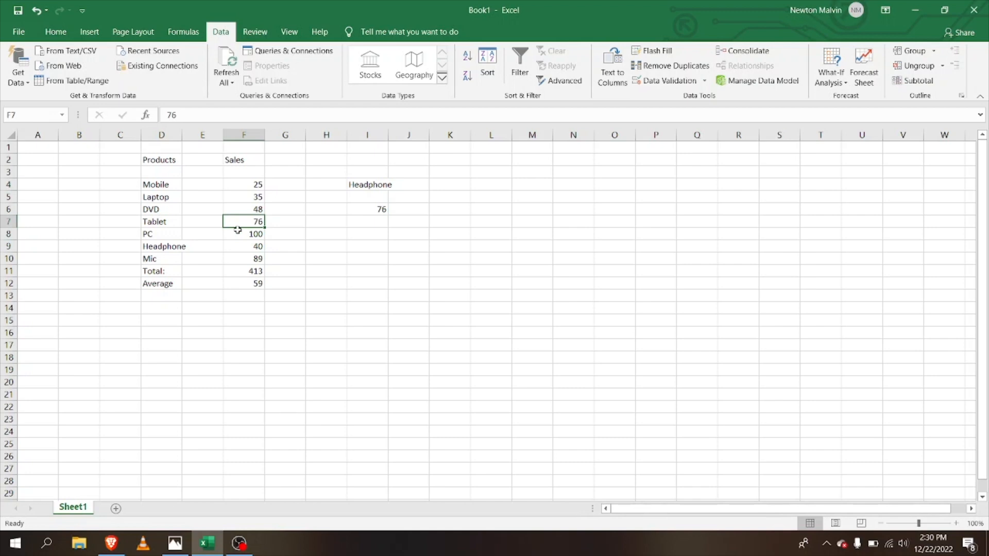
pyautogui.write('36')
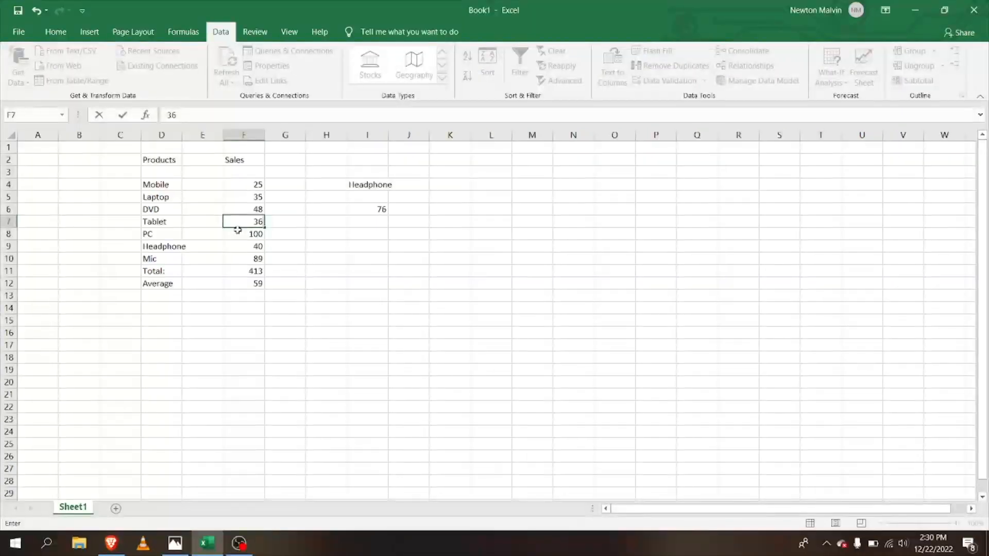
pyautogui.press('BackSpace')
pyautogui.press('BackSpace')
pyautogui.write('40')
pyautogui.press('Return')
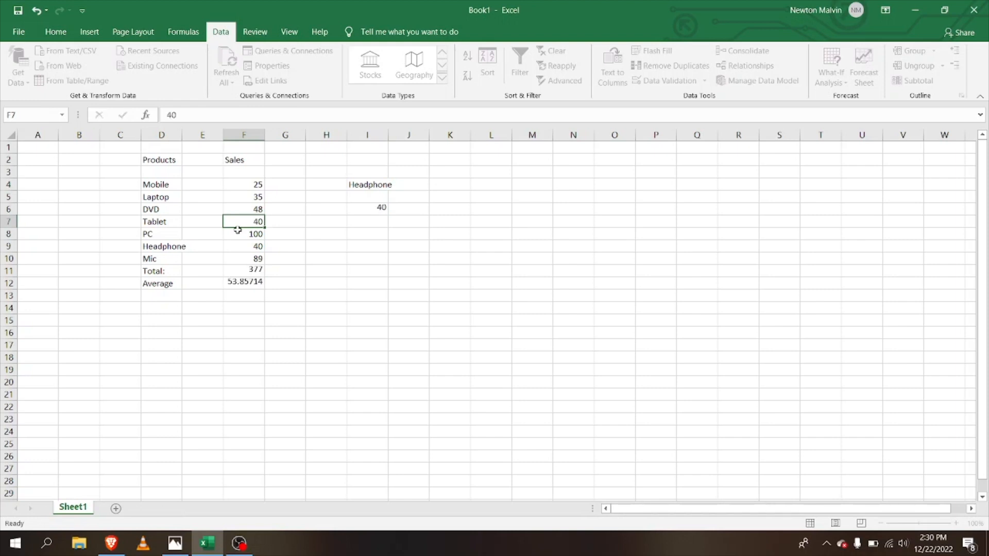
pyautogui.press('Down')
pyautogui.press('Down')
pyautogui.press('Down')
pyautogui.press('Down')
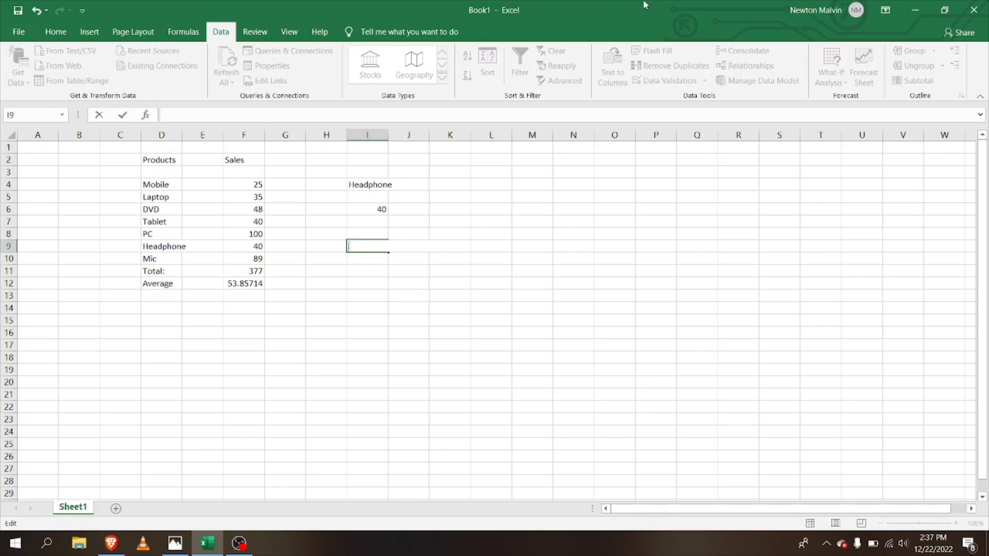
# Enter =IF(F12<30,"GOOD","POOR") in I9, which shows POOR.
pyautogui.write('=i')
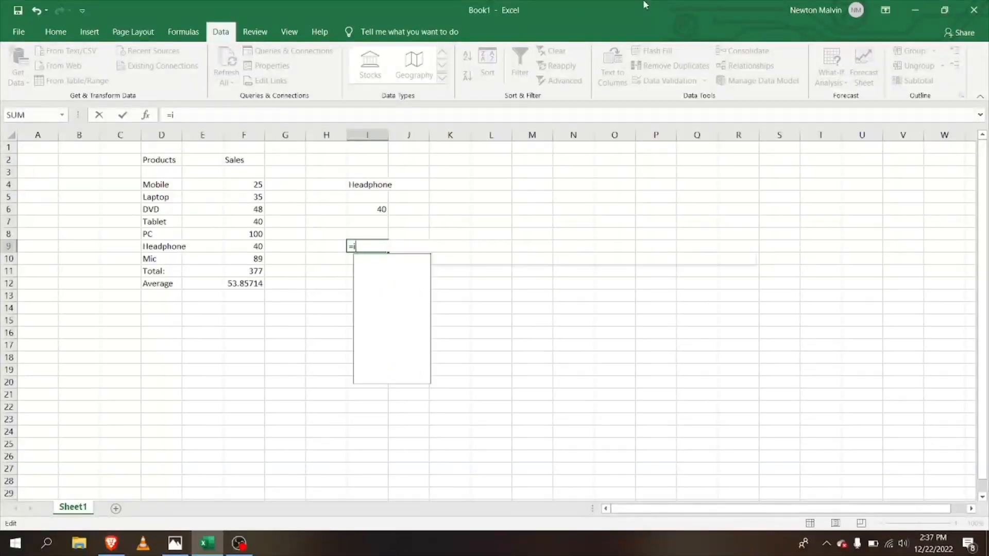
pyautogui.write('f(')
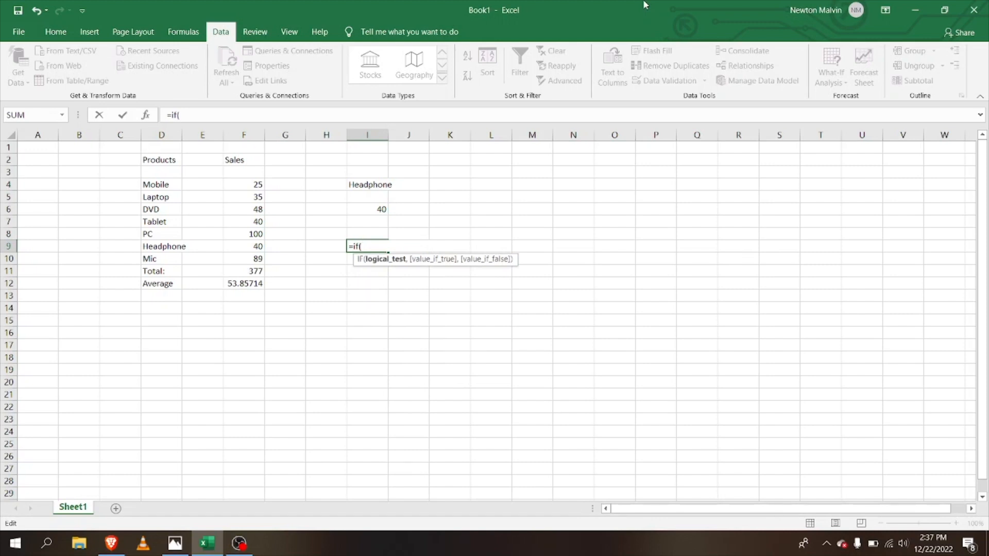
pyautogui.click(244, 284)
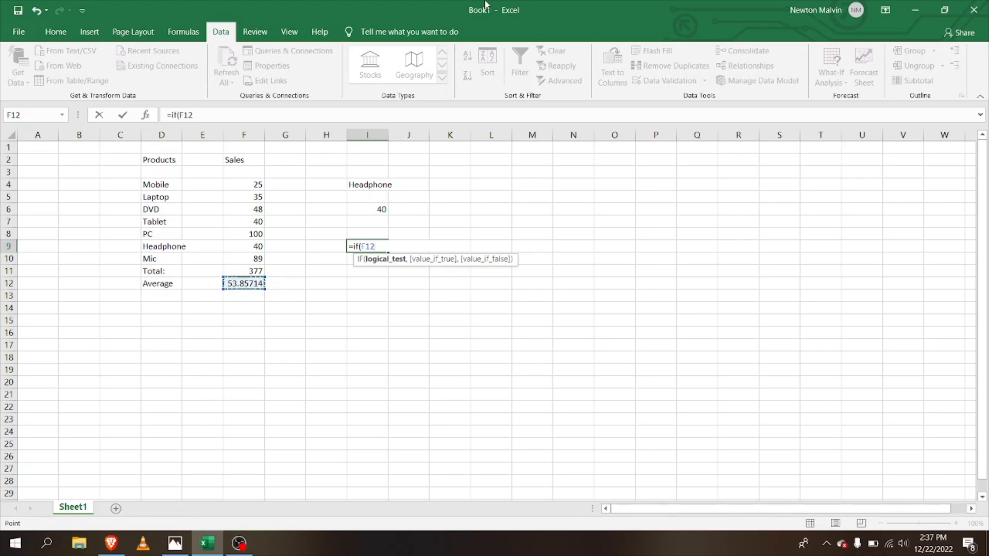
pyautogui.write('<')
pyautogui.write('30')
pyautogui.write('"')
pyautogui.write(',')
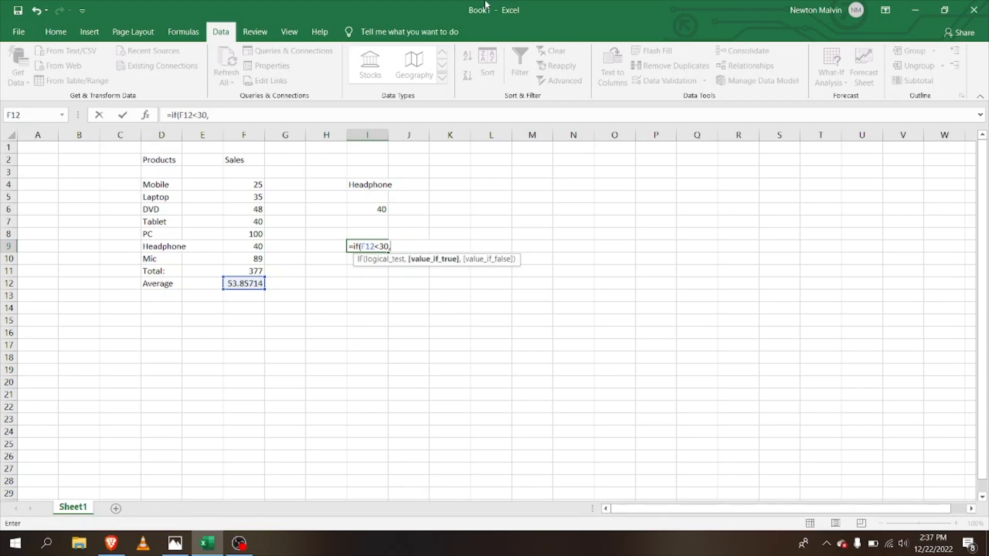
pyautogui.write('"GOOD","POOR"')
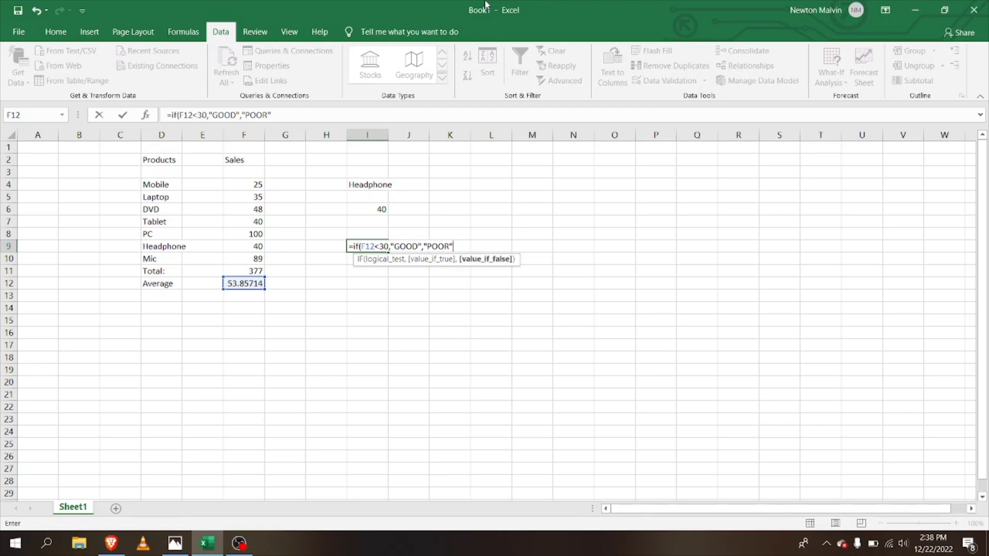
pyautogui.press('Return')
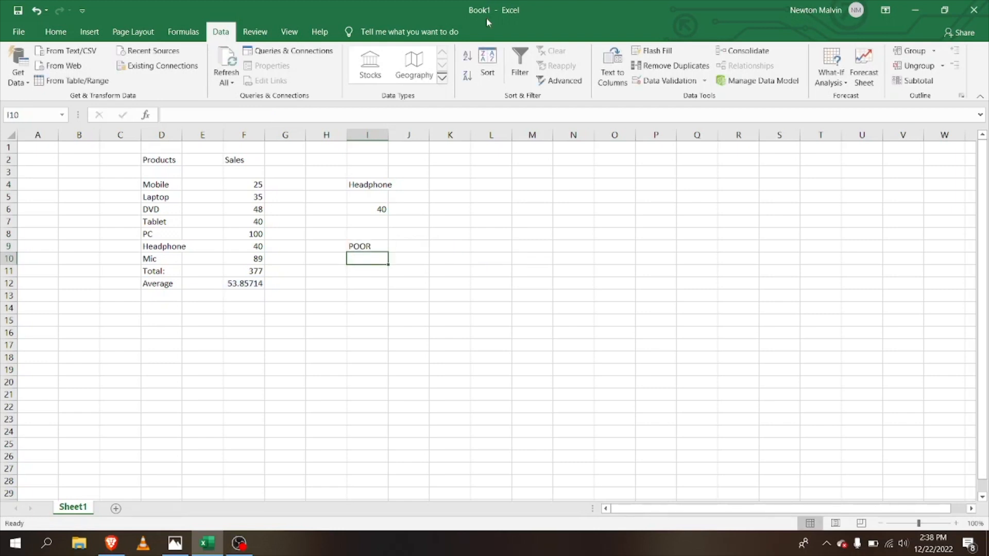
pyautogui.click(369, 247)
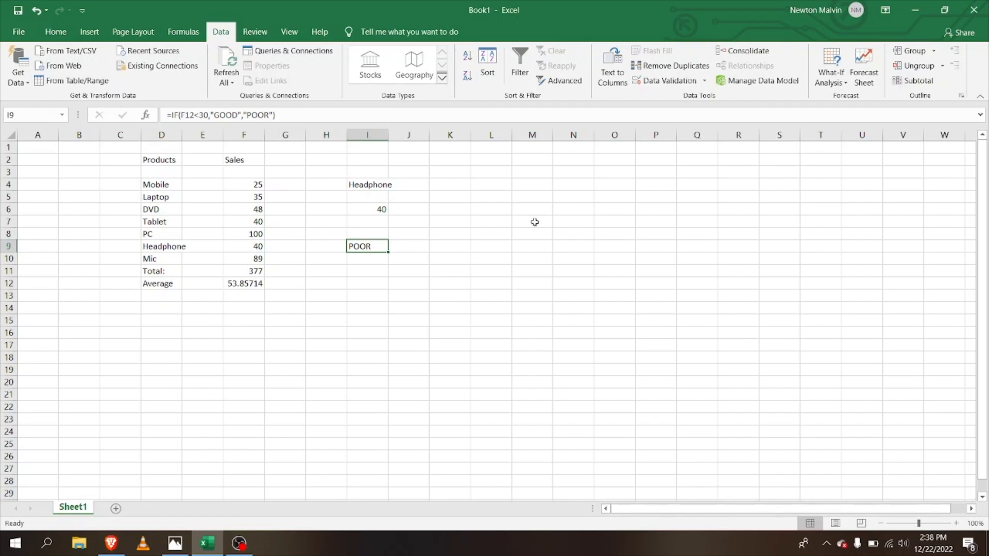
# Type the Remarks label into G9 beside the result.
pyautogui.click(335, 247)
pyautogui.write('R')
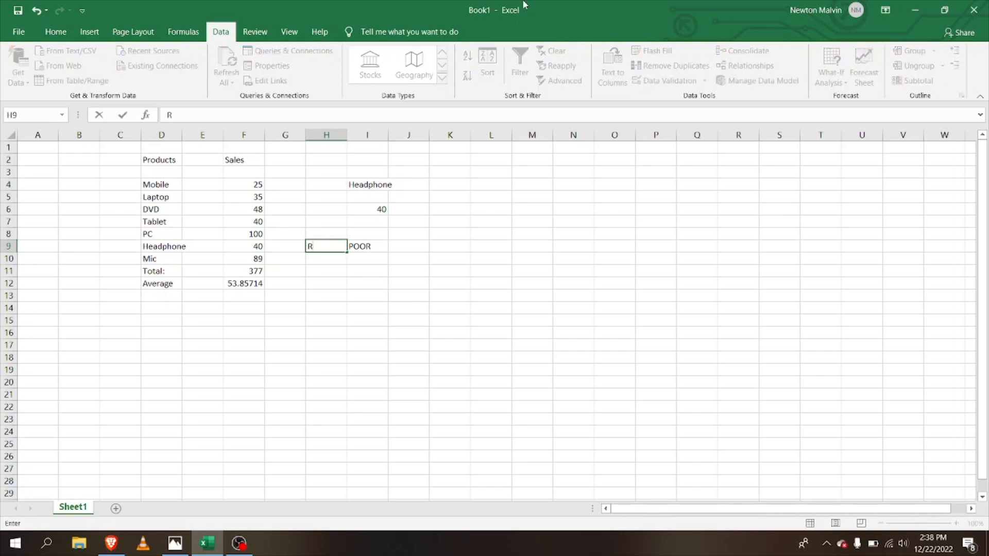
pyautogui.press('BackSpace')
pyautogui.press('Escape')
pyautogui.press('Left')
pyautogui.write('R')
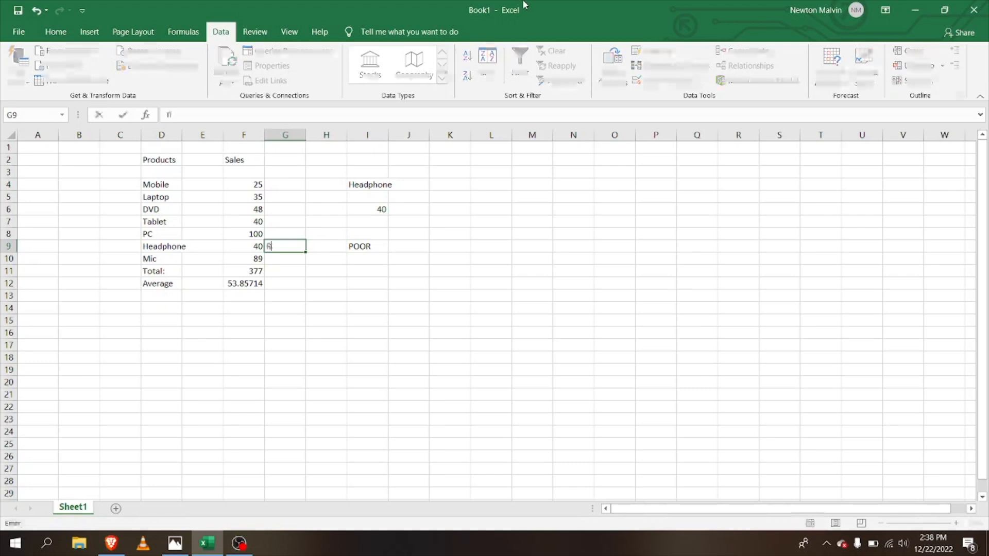
pyautogui.write('emarks')
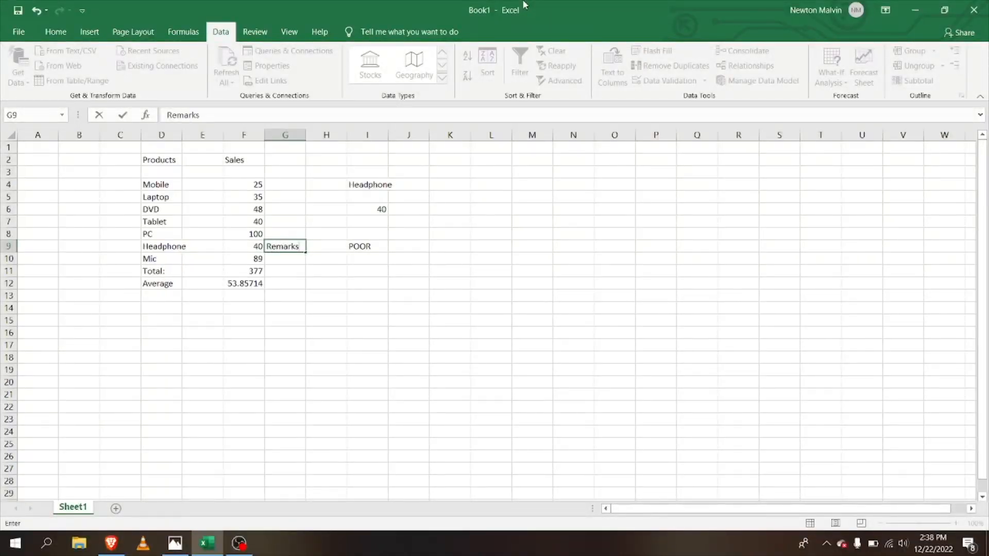
pyautogui.press('Right')
pyautogui.press('Right')
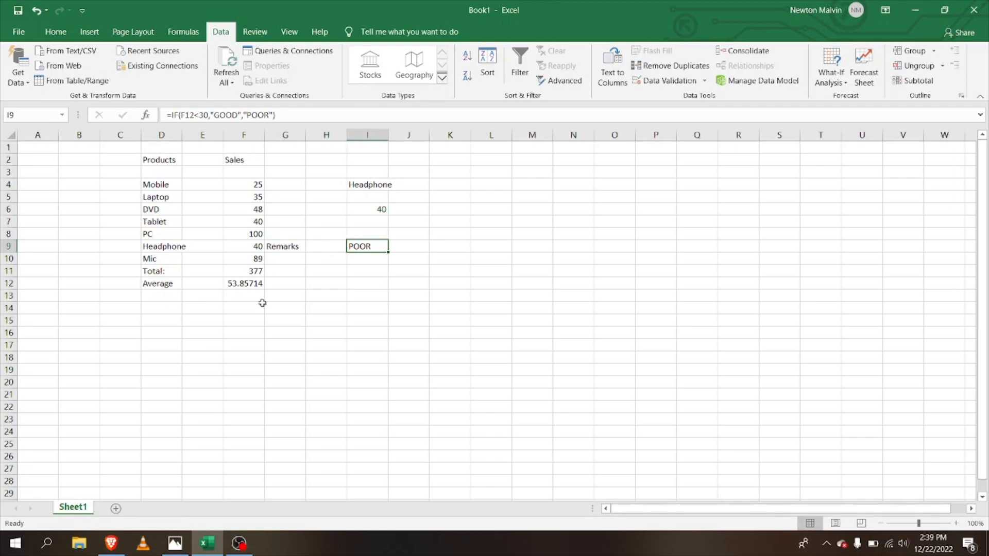
# Lower the PC sales figure in F8 from its original 100.
pyautogui.click(253, 236)
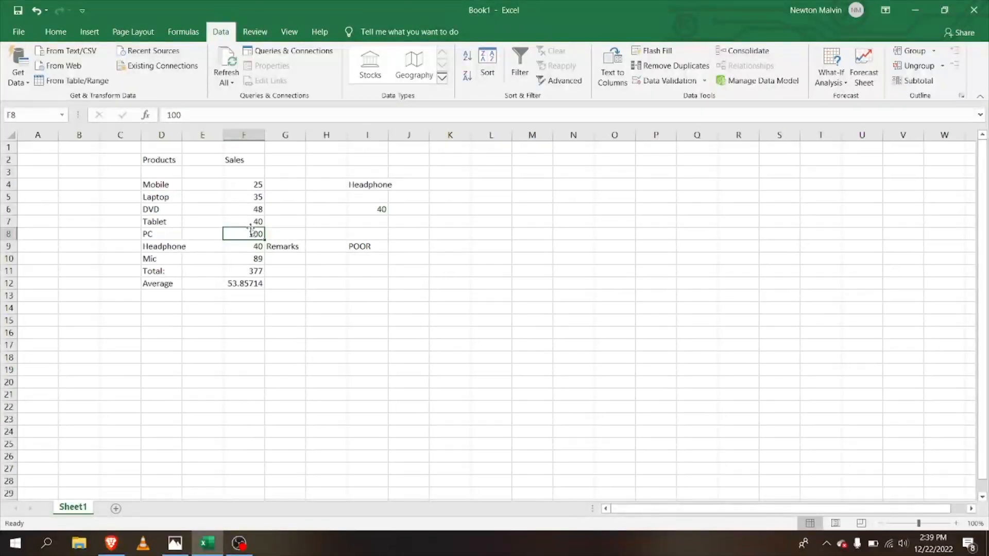
pyautogui.press('BackSpace')
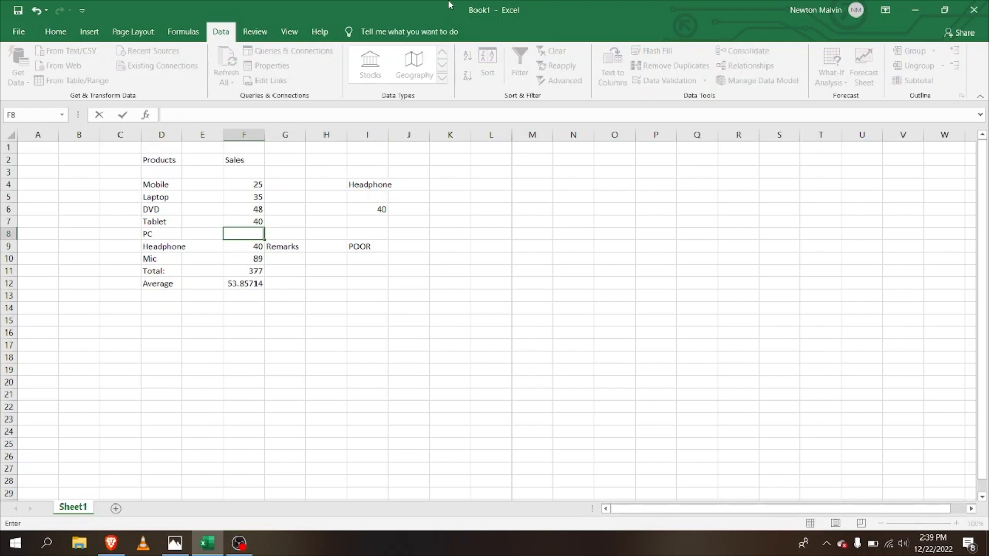
pyautogui.write('200')
pyautogui.hotkey('ctrl', 'Return')
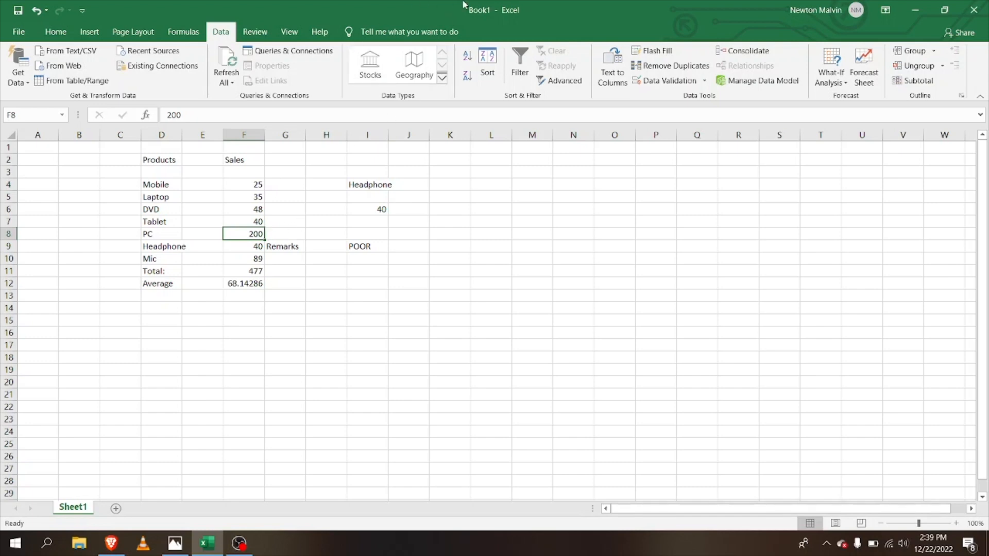
pyautogui.press('BackSpace')
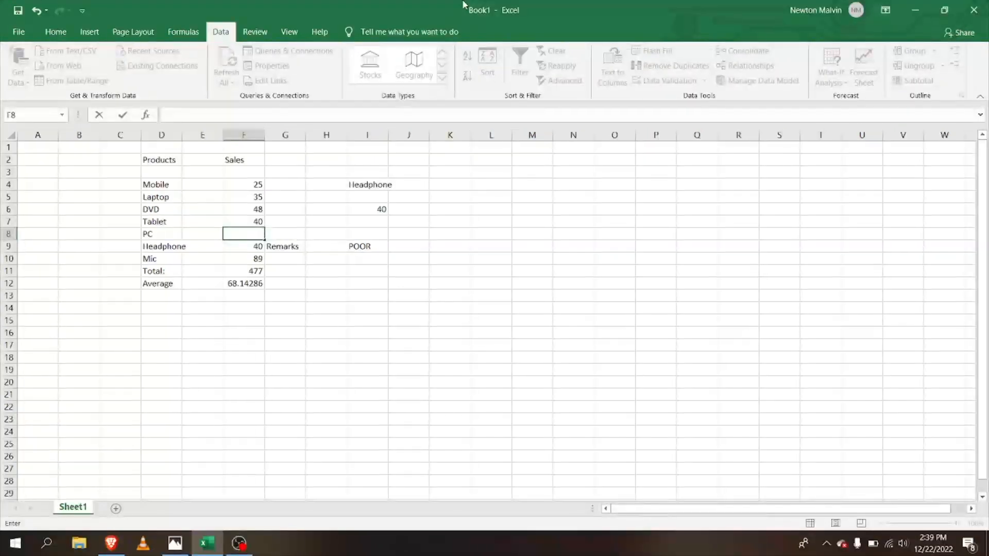
pyautogui.write('50')
pyautogui.press('Return')
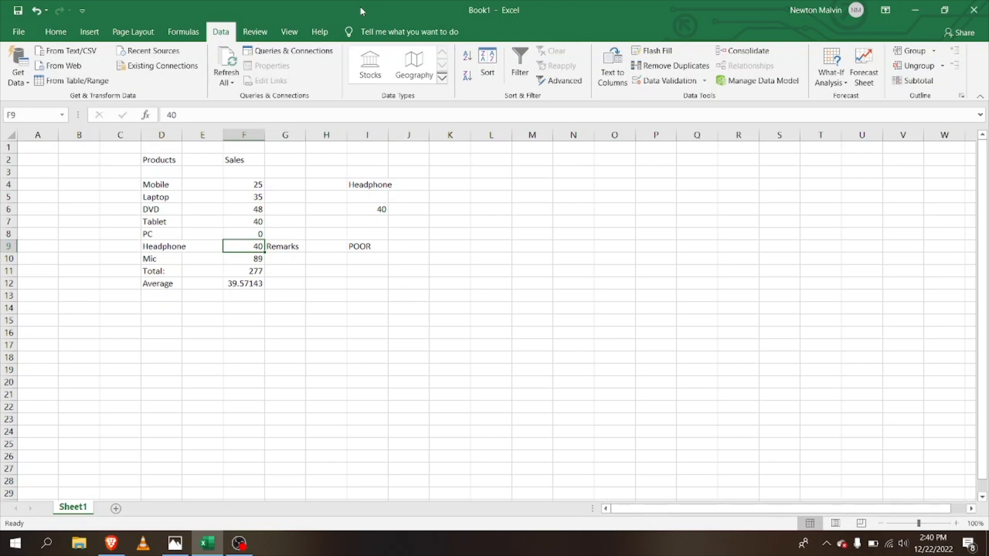
# Set Headphone and Mic sales to 10 each, turning the I9 remark to GOOD.
pyautogui.press('BackSpace')
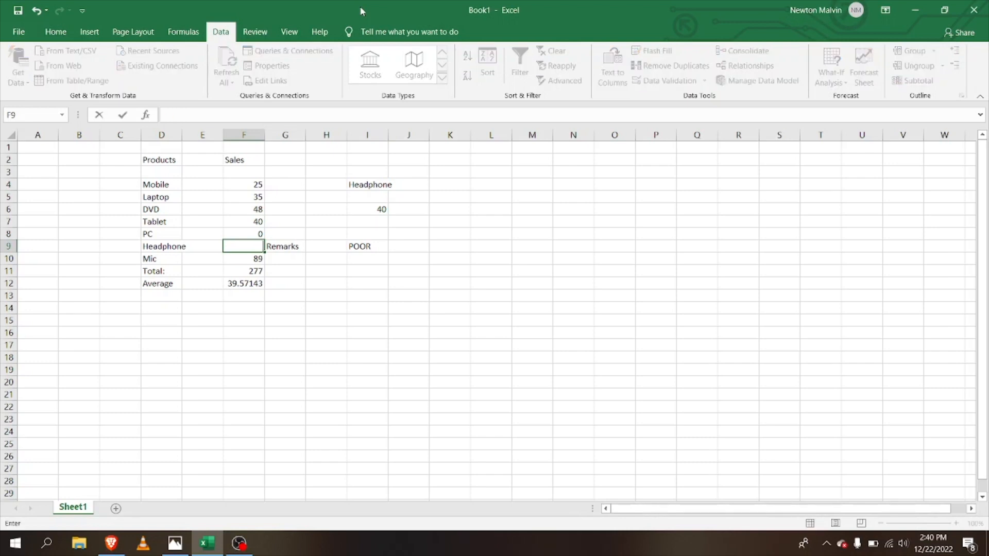
pyautogui.write('10')
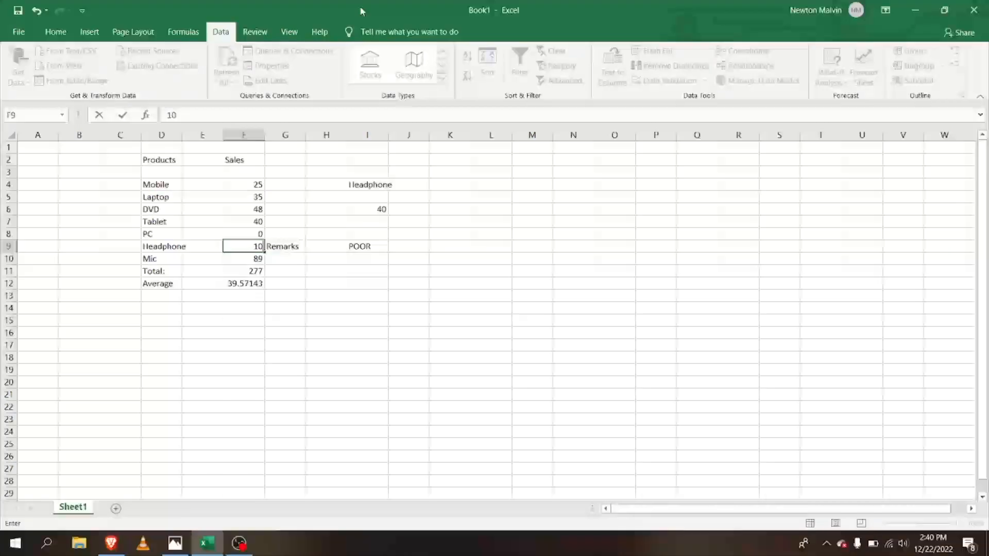
pyautogui.press('Return')
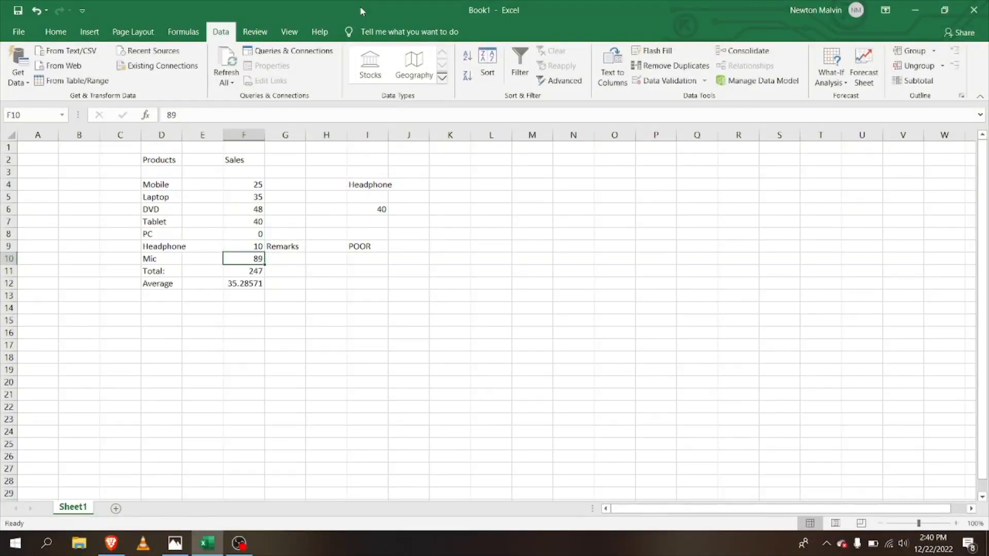
pyautogui.press('BackSpace')
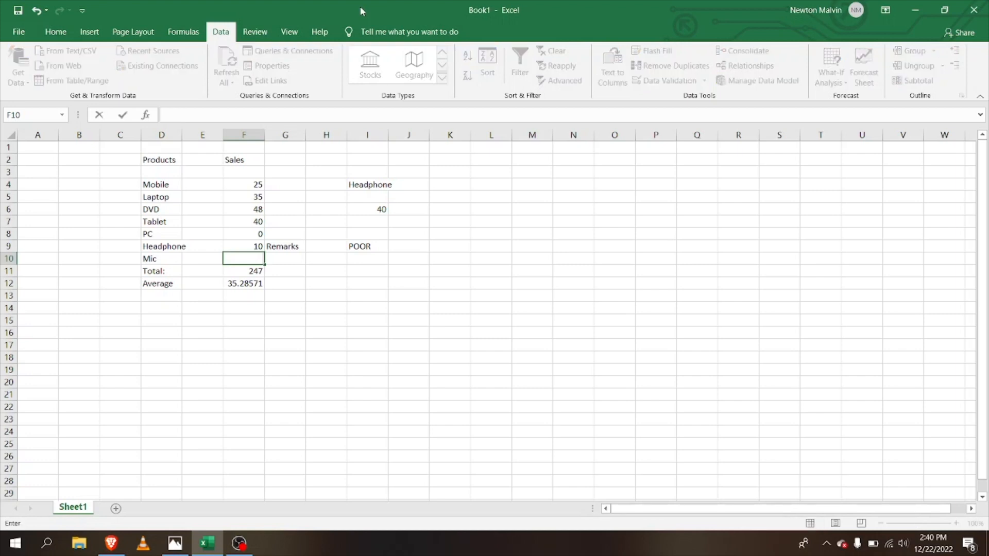
pyautogui.write('10')
pyautogui.press('Up')
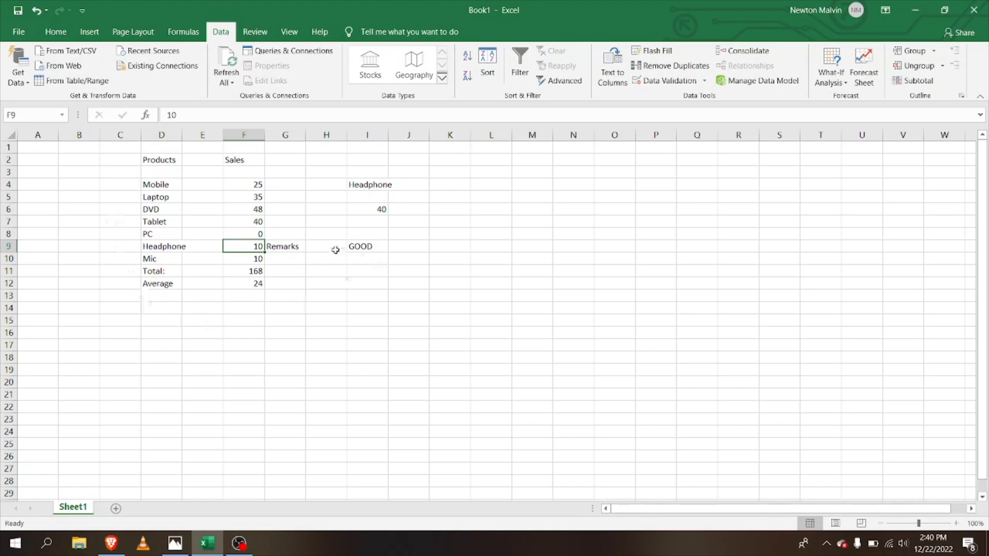
# Check the GOOD remark in I9 and glance at the excel.jpeg formula list.
pyautogui.click(368, 250)
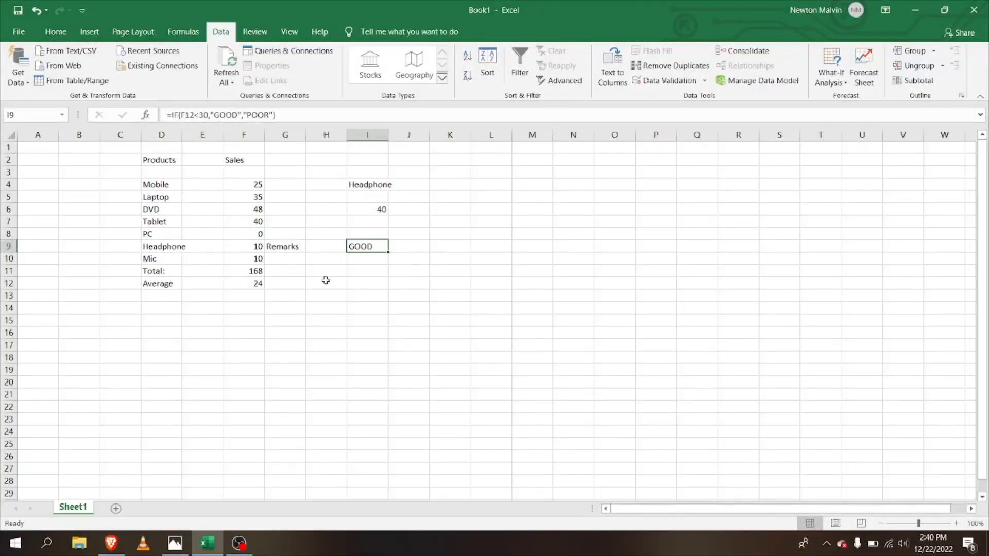
pyautogui.click(175, 543)
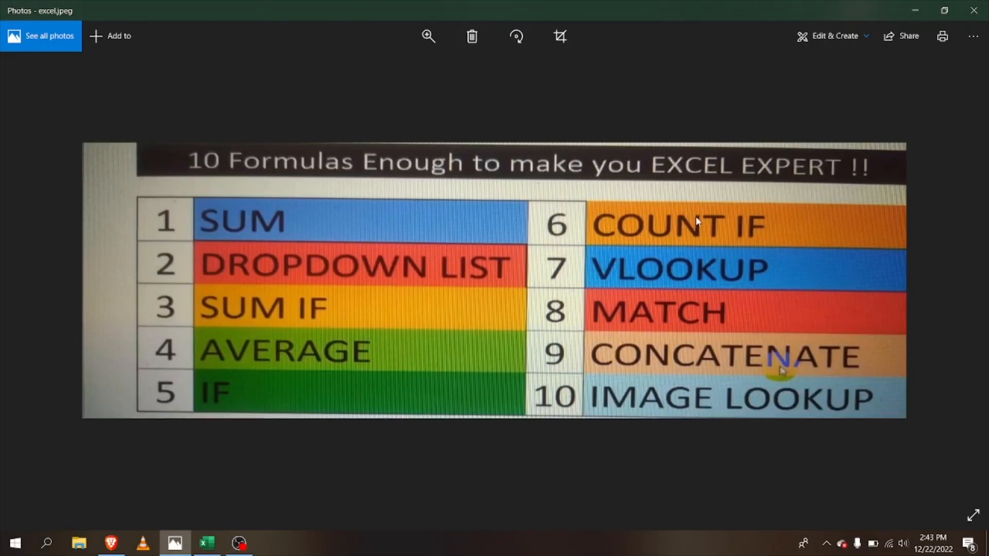
pyautogui.click(899, 6)
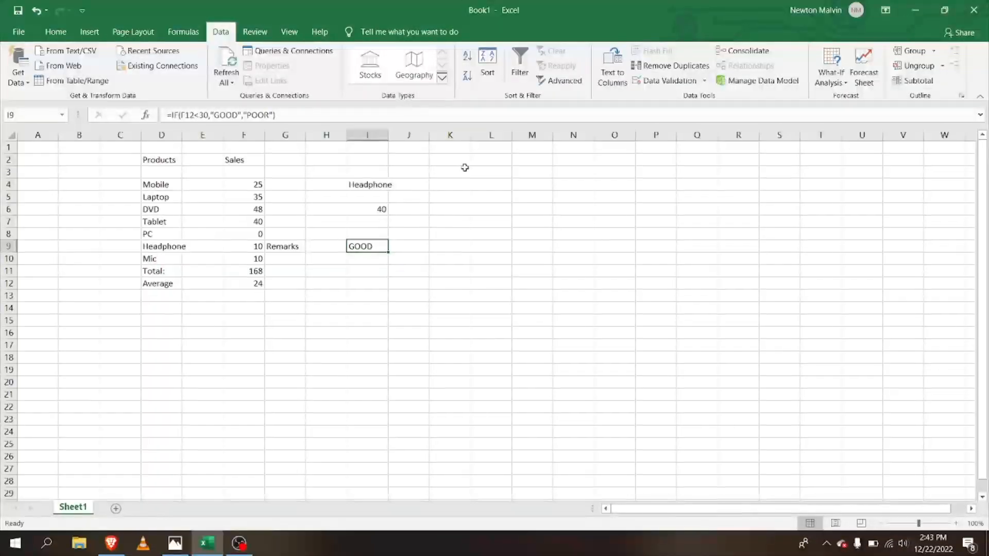
pyautogui.click(458, 184)
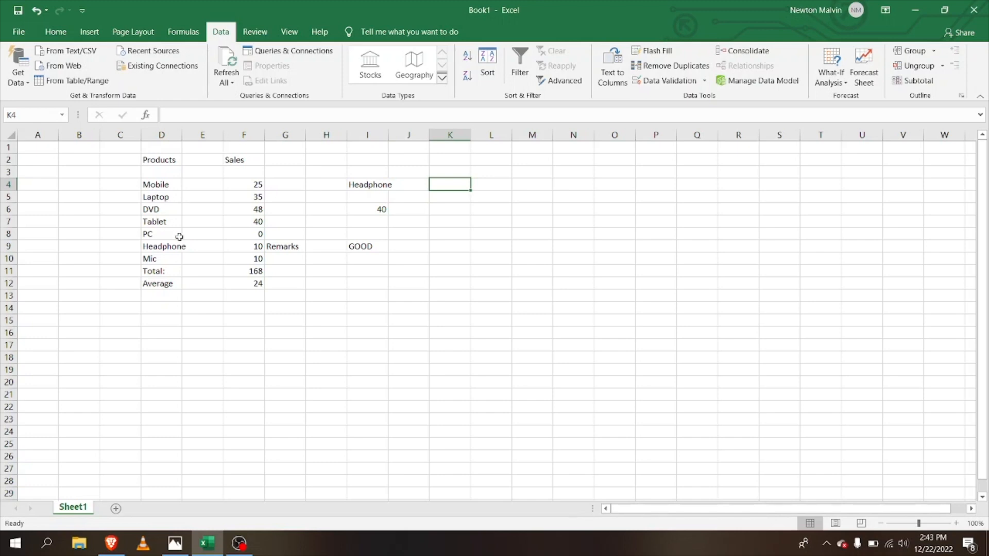
# Change the Laptop entry in D5 to Mobile.
pyautogui.click(364, 185)
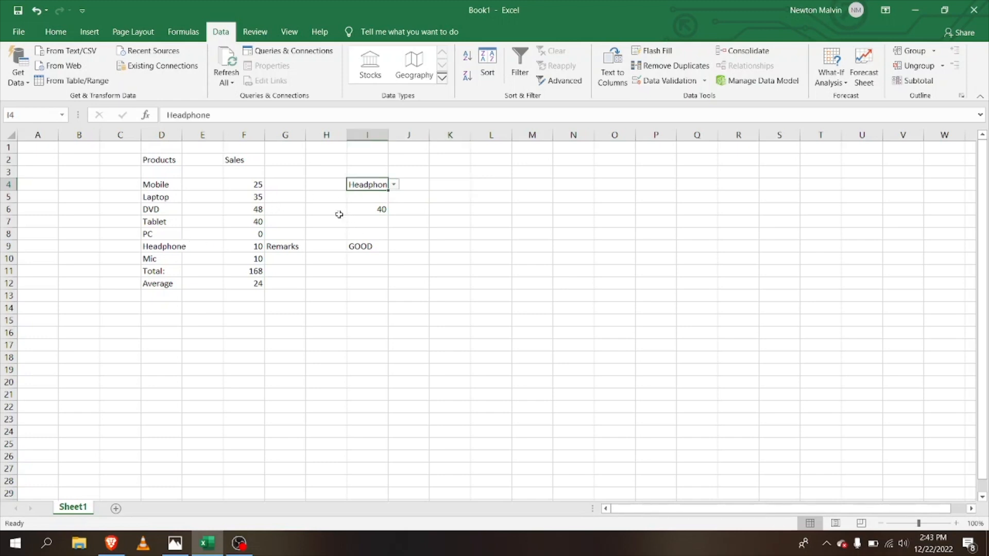
pyautogui.click(360, 224)
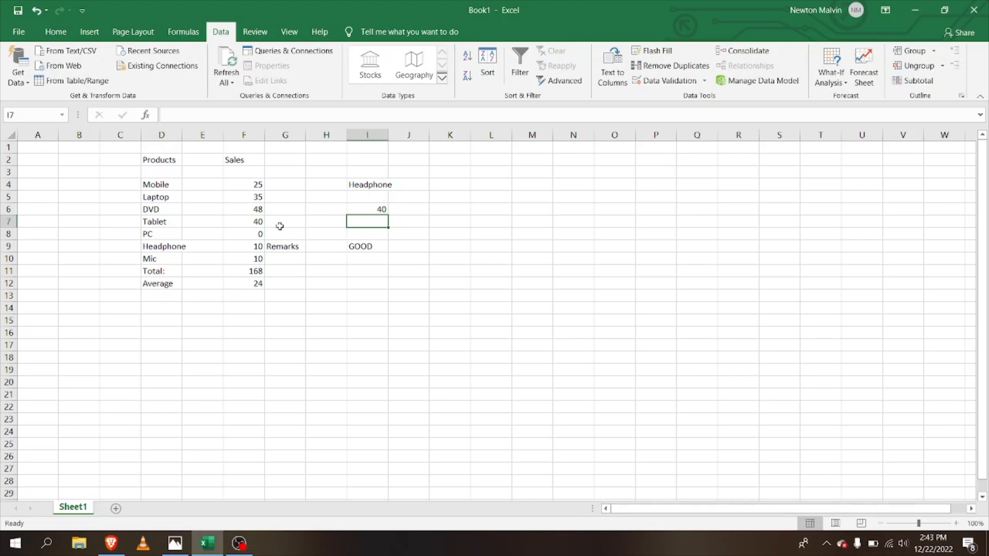
pyautogui.click(159, 199)
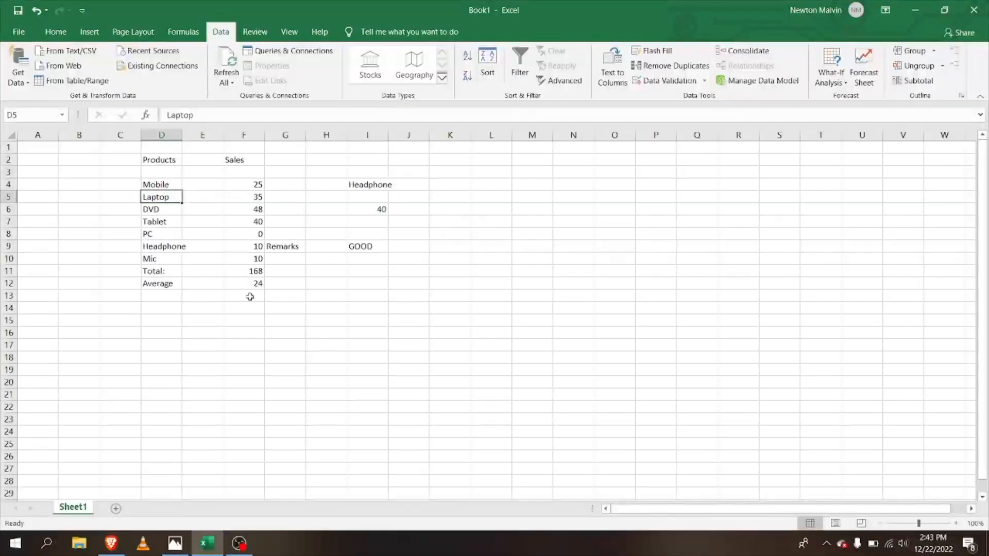
pyautogui.press('BackSpace')
pyautogui.write('Mo')
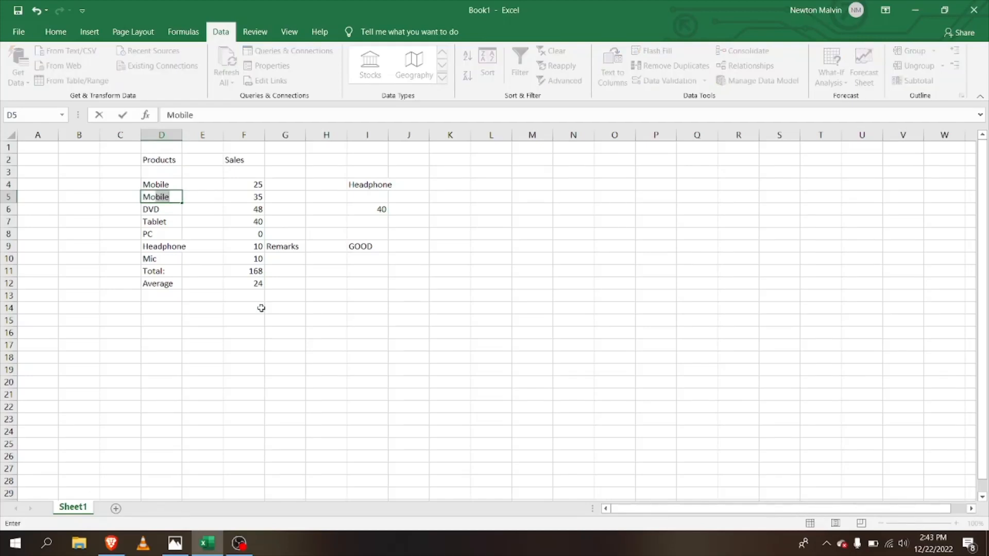
pyautogui.press('BackSpace')
pyautogui.write('B')
pyautogui.press('BackSpace')
pyautogui.press('BackSpace')
pyautogui.write('b')
pyautogui.press('Return')
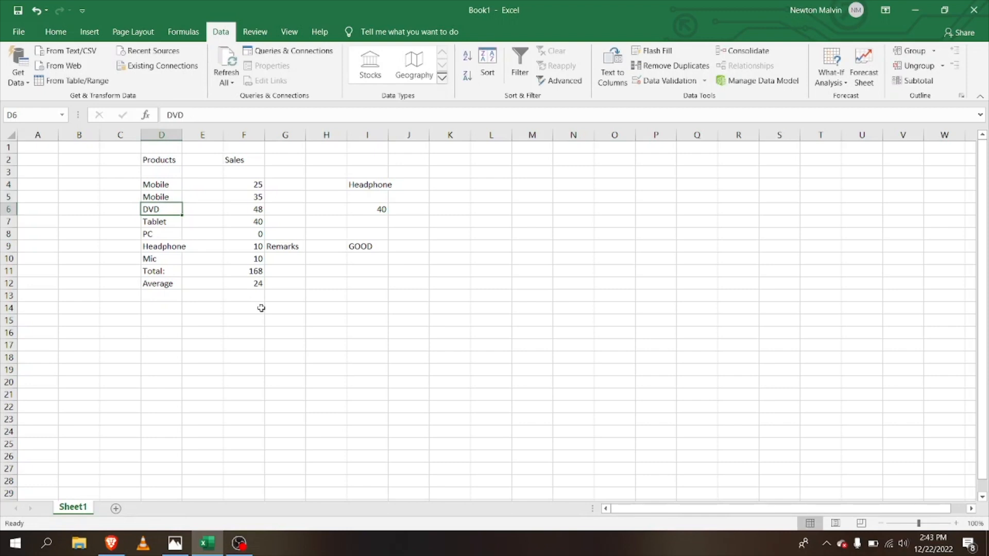
# Replace Tablet in D7 with DVD and begin a =COUNTIF( formula in I7.
pyautogui.press('Down')
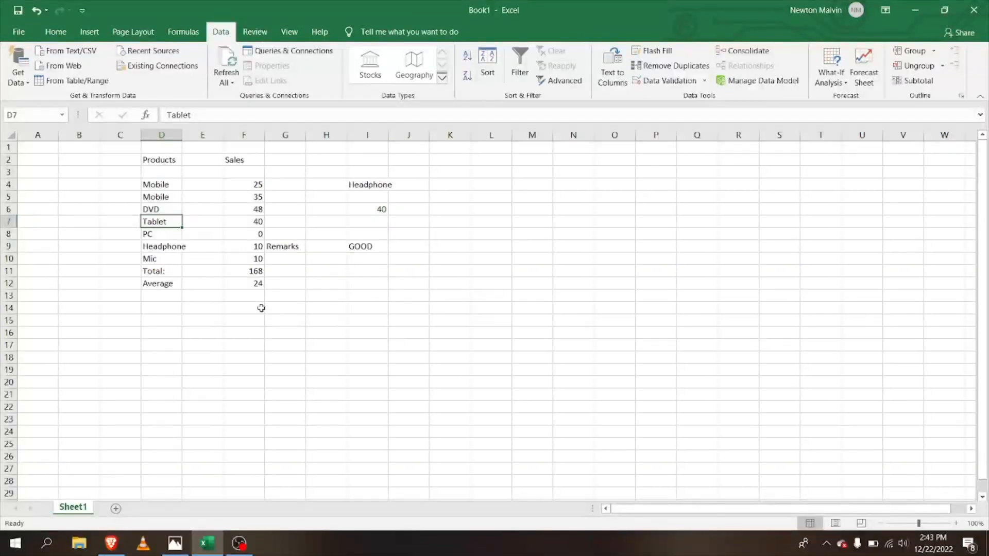
pyautogui.press('BackSpace')
pyautogui.write('D')
pyautogui.press('Return')
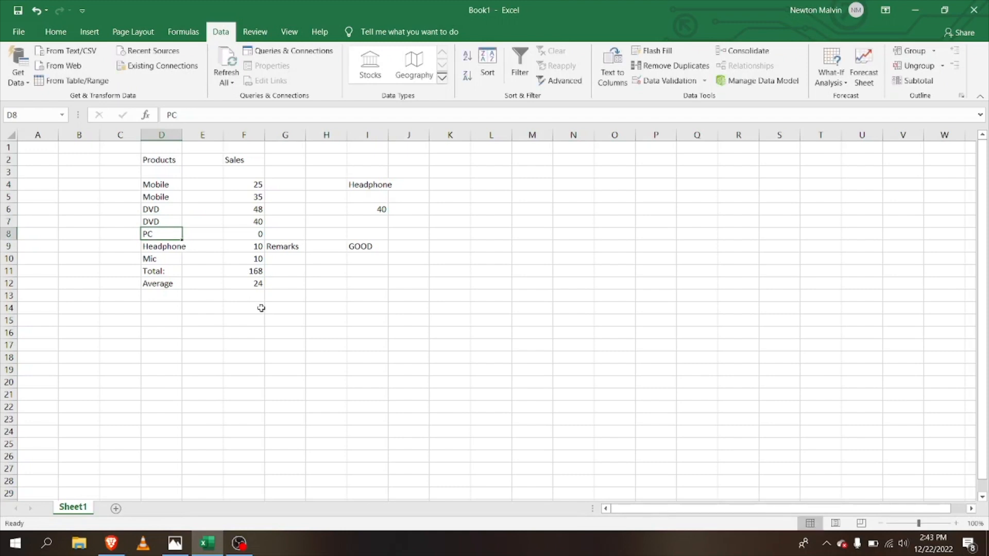
pyautogui.click(373, 221)
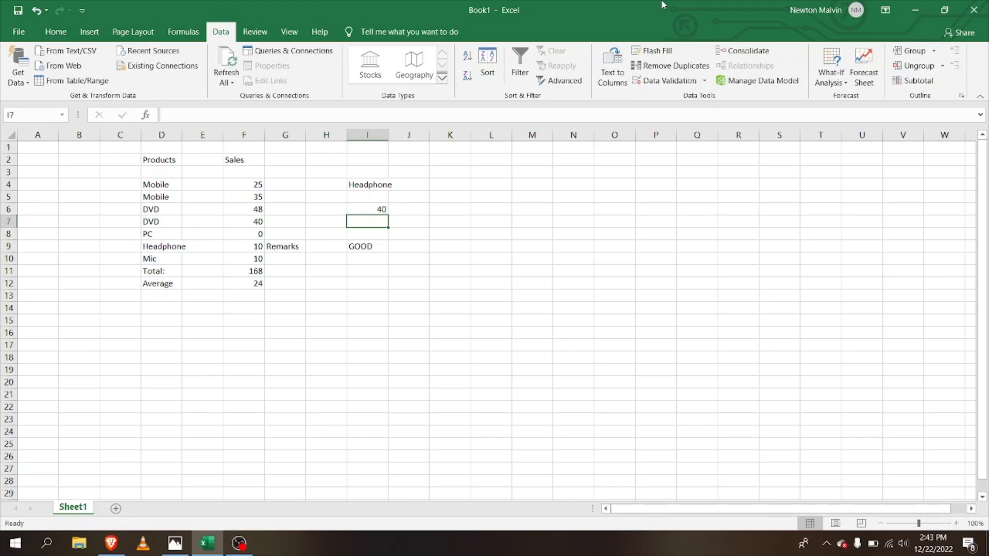
pyautogui.write('=counti')
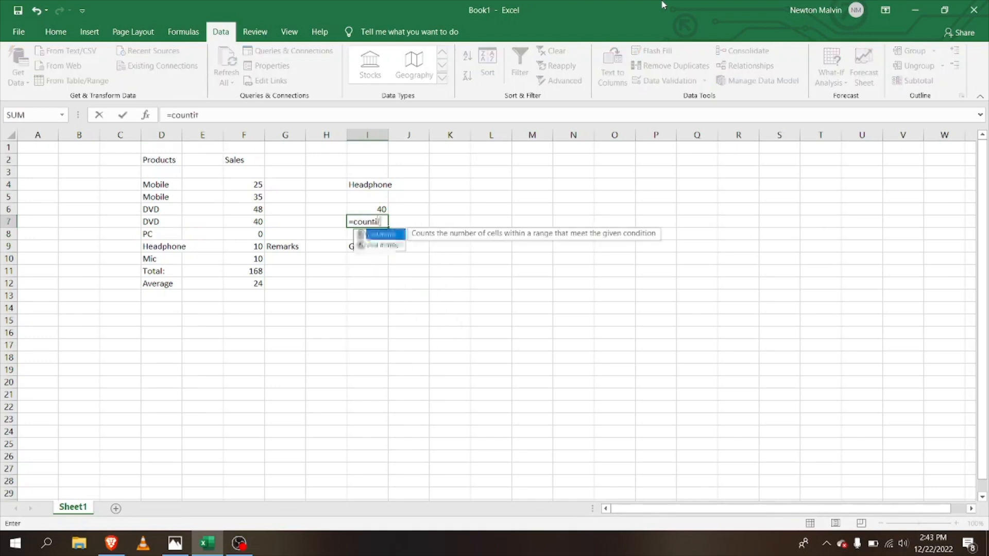
pyautogui.write('f(')
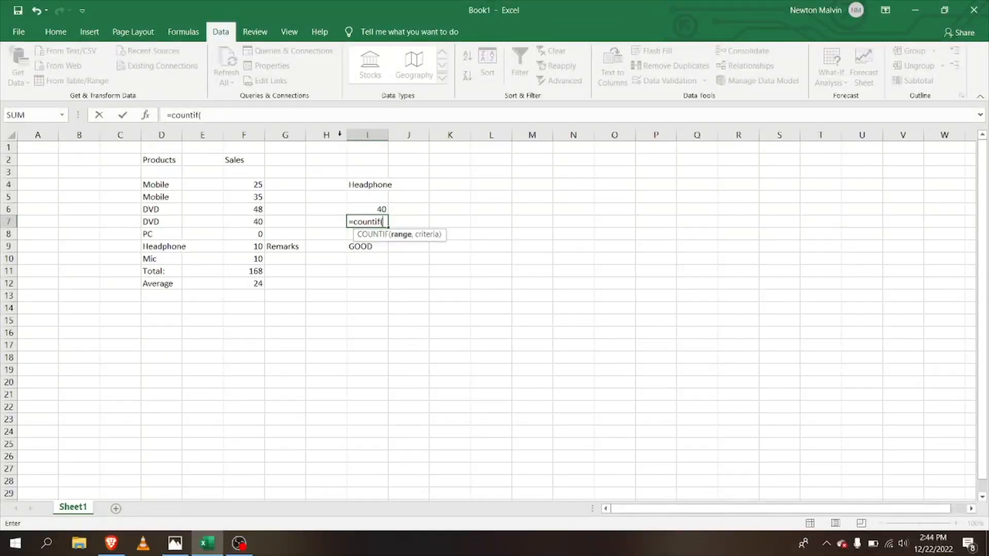
# Complete I7 as =COUNTIF(D4:D10,I4), counting Headphone once in the product list.
pyautogui.click(140, 179)
pyautogui.moveTo(141, 180); pyautogui.dragTo(163, 262)
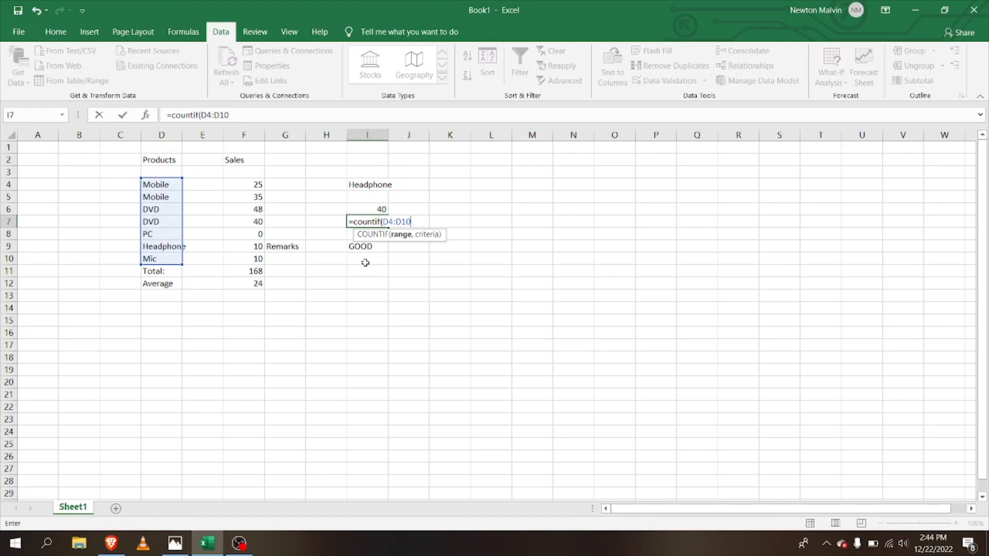
pyautogui.write(',')
pyautogui.click(385, 184)
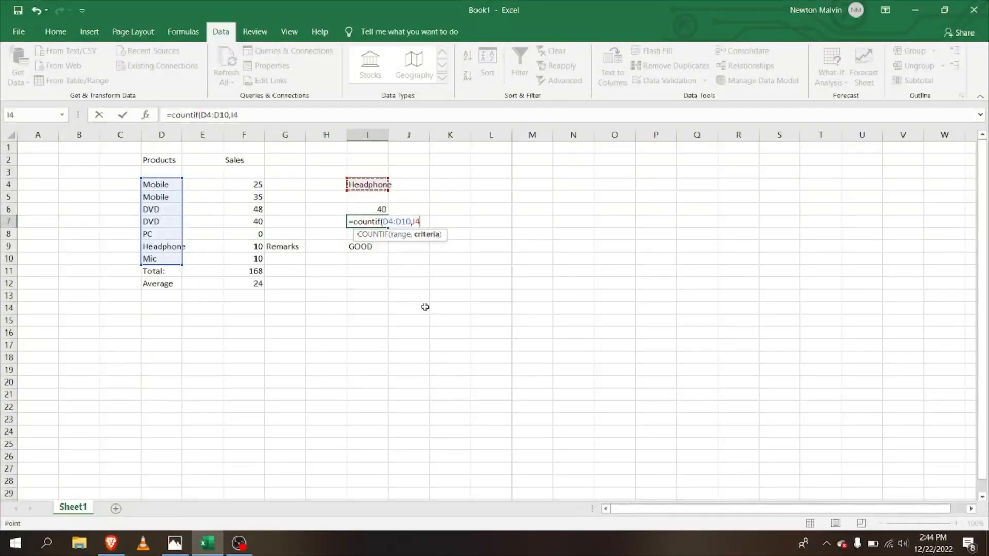
pyautogui.press('Return')
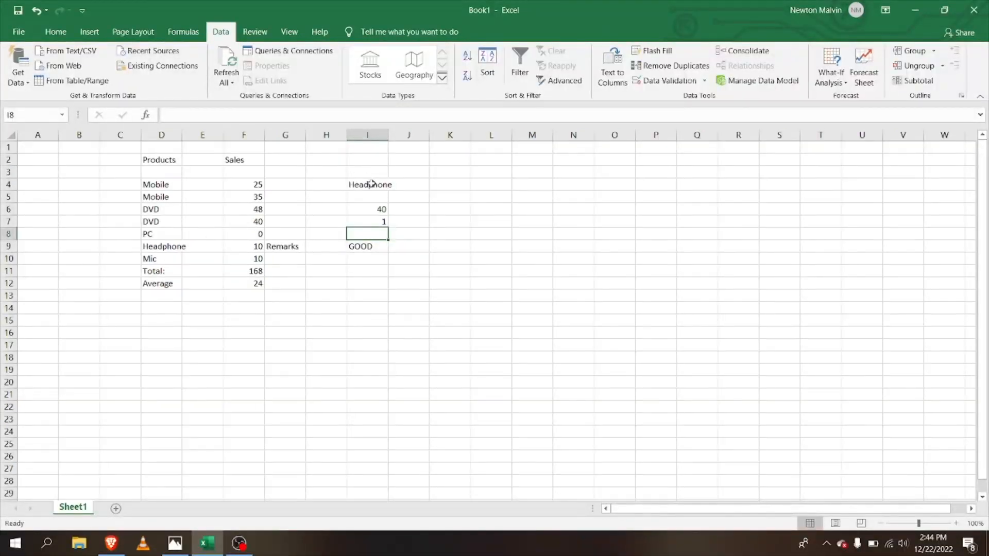
# Try PC, Mobile and DVD from I4's product dropdown to test the results.
pyautogui.click(386, 187)
pyautogui.click(393, 186)
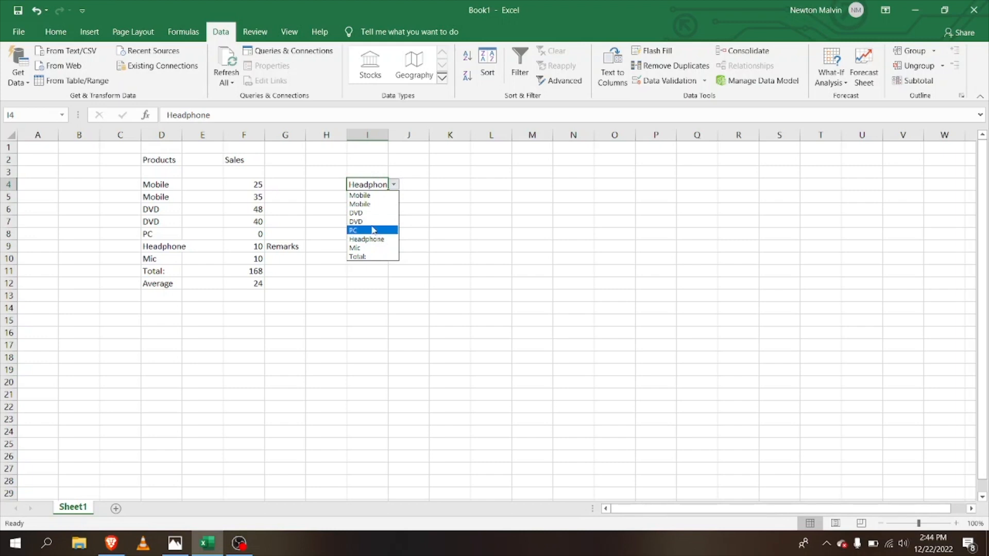
pyautogui.click(372, 226)
pyautogui.click(394, 185)
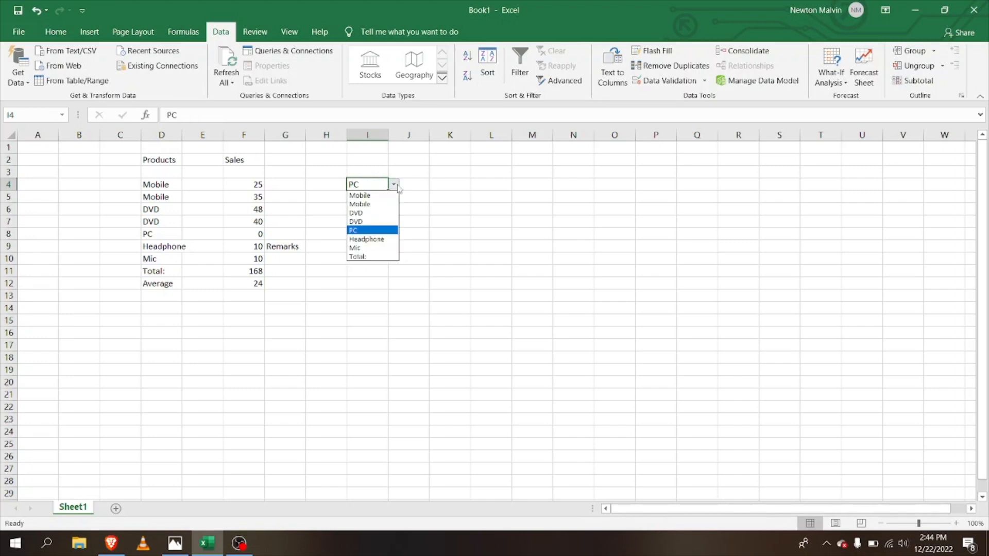
pyautogui.click(360, 196)
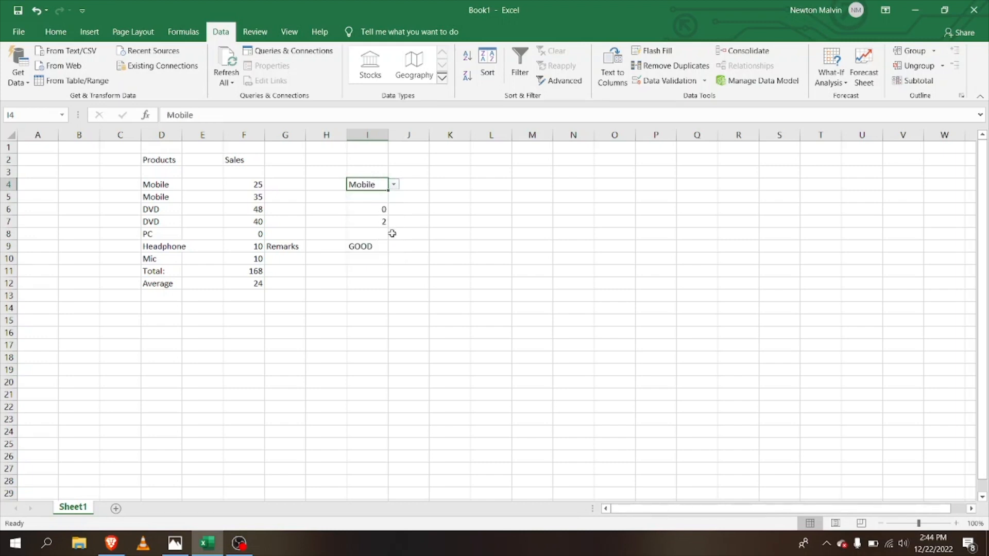
pyautogui.click(394, 184)
pyautogui.click(380, 220)
# Set I4 back to Headphone and bring up the excel.jpeg picture in Photos.
pyautogui.click(394, 195)
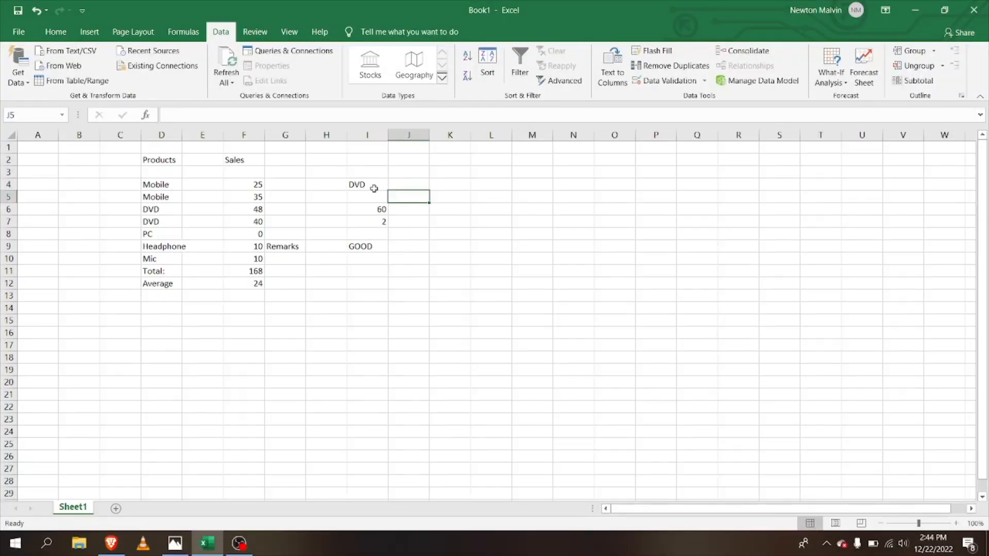
pyautogui.click(373, 185)
pyautogui.click(393, 185)
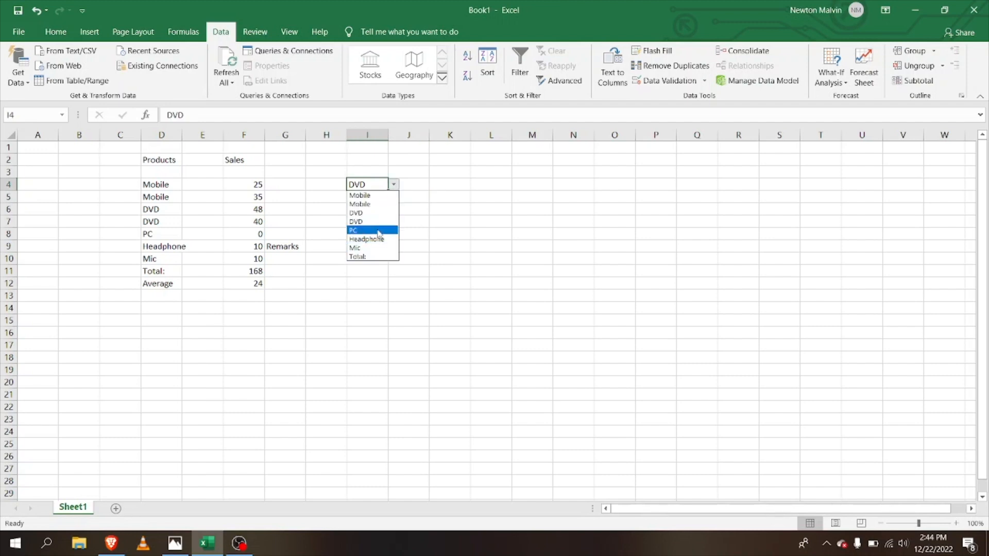
pyautogui.click(379, 239)
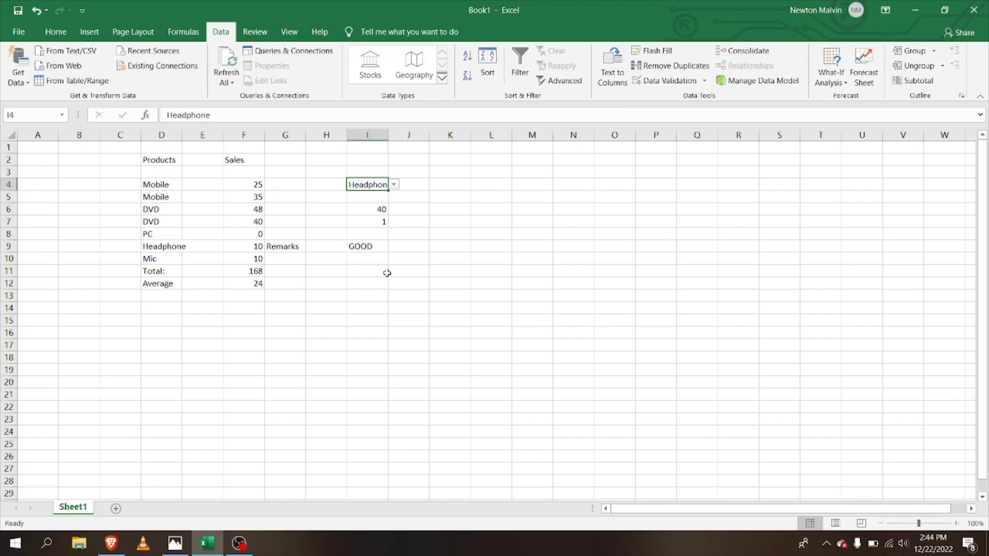
pyautogui.click(165, 545)
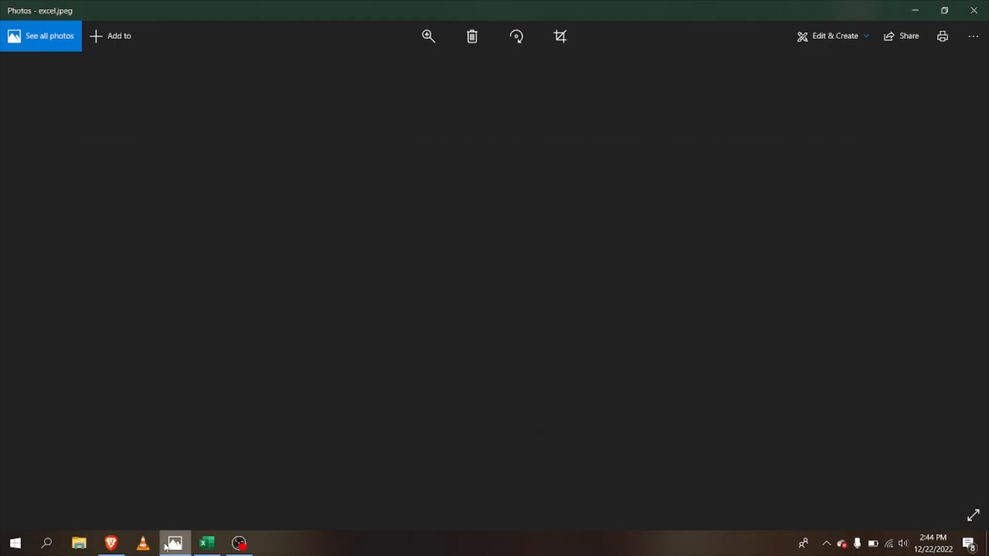
# Switch from the excel.jpeg picture in Photos back to the Excel workbook.
pyautogui.click(166, 545)
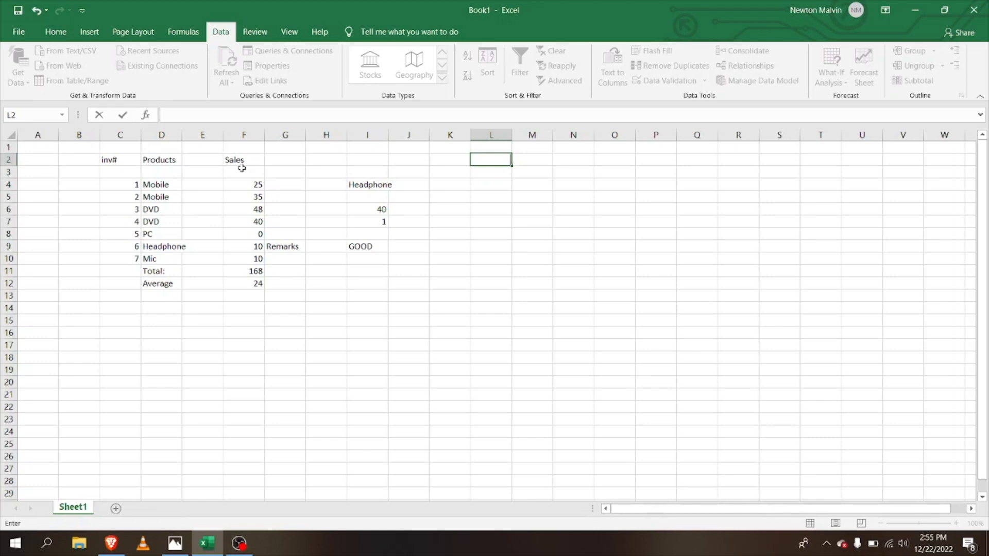
# Enter a VLOOKUP in L3 of L2 across C4:F11 returning column 4, currently #N/A.
pyautogui.click(487, 172)
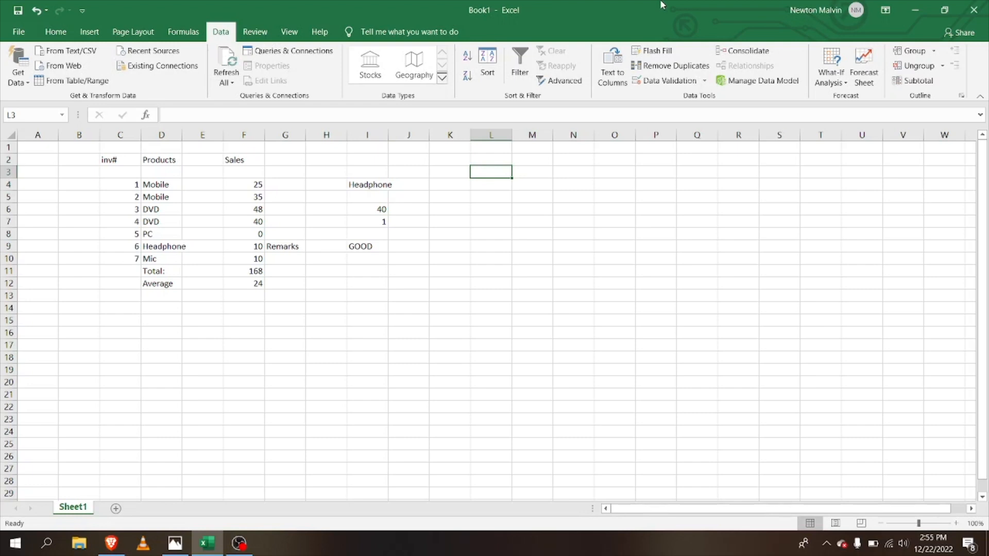
pyautogui.write('=')
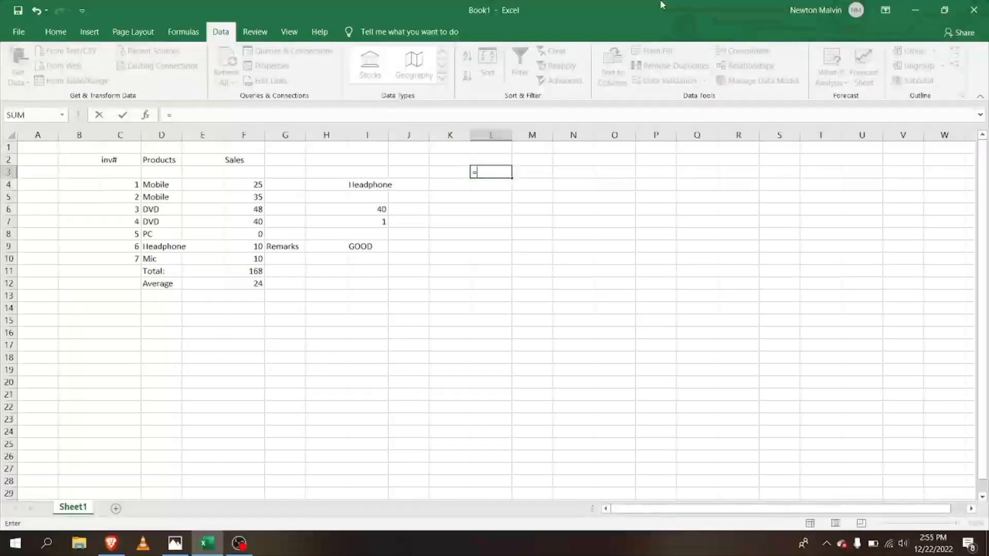
pyautogui.write('vlook')
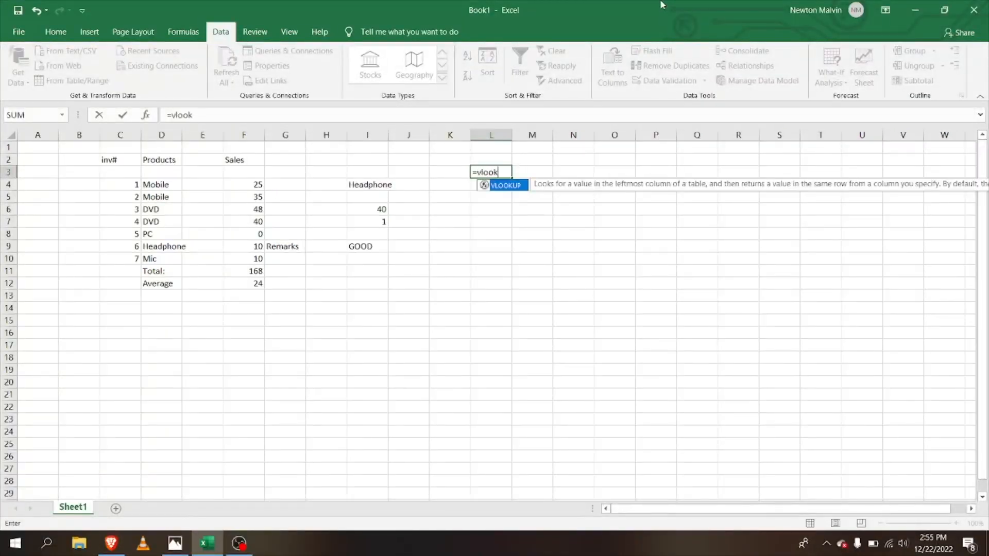
pyautogui.write('up(')
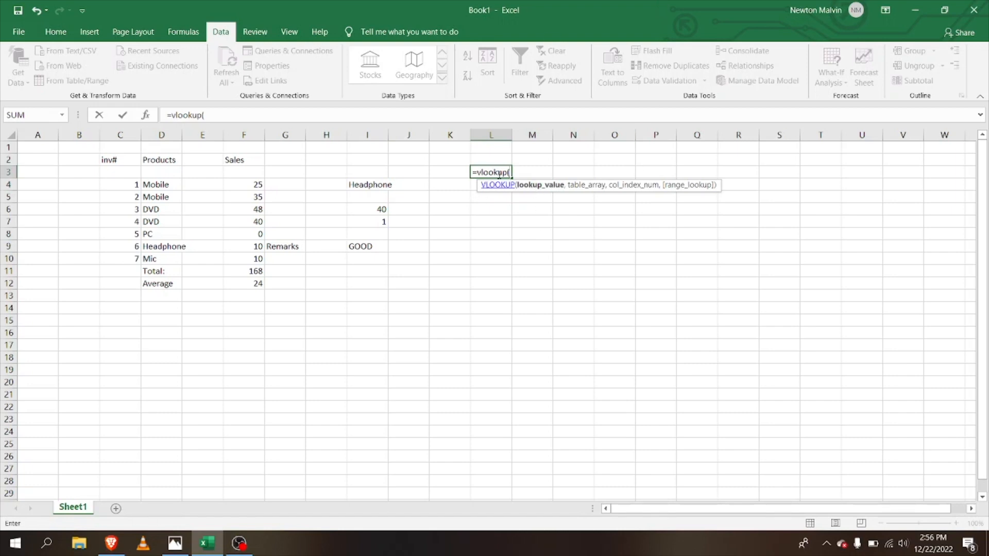
pyautogui.click(487, 158)
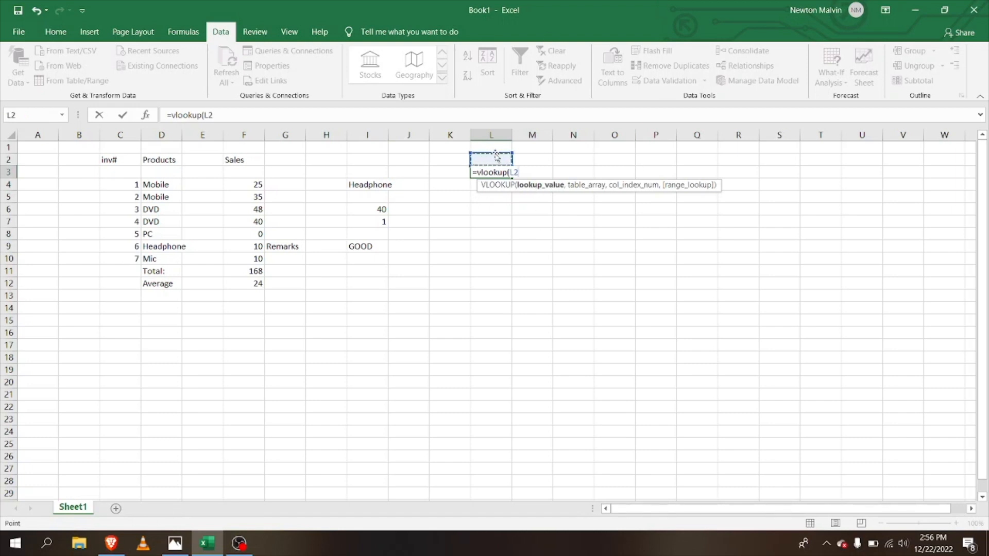
pyautogui.write(',')
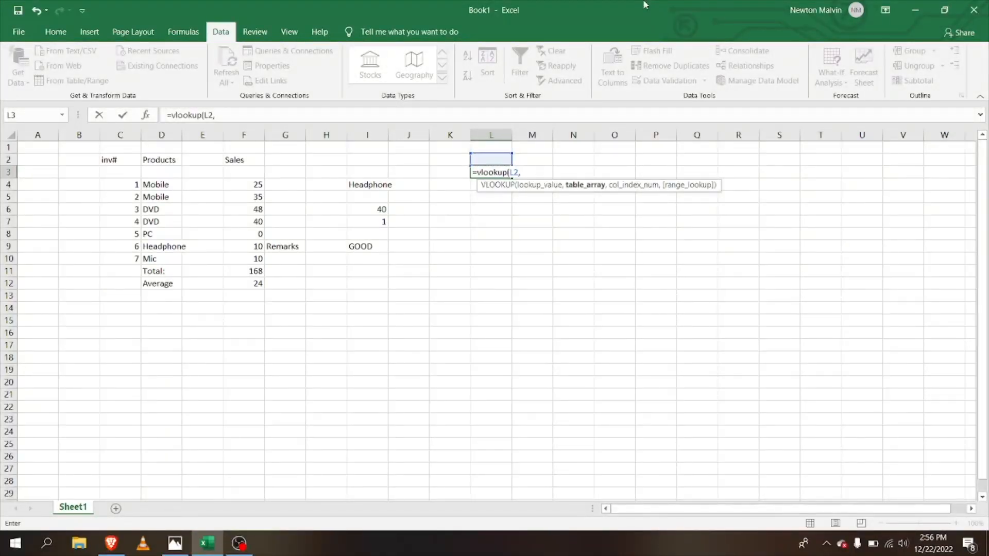
pyautogui.moveTo(131, 182); pyautogui.dragTo(254, 266)
pyautogui.write(',4')
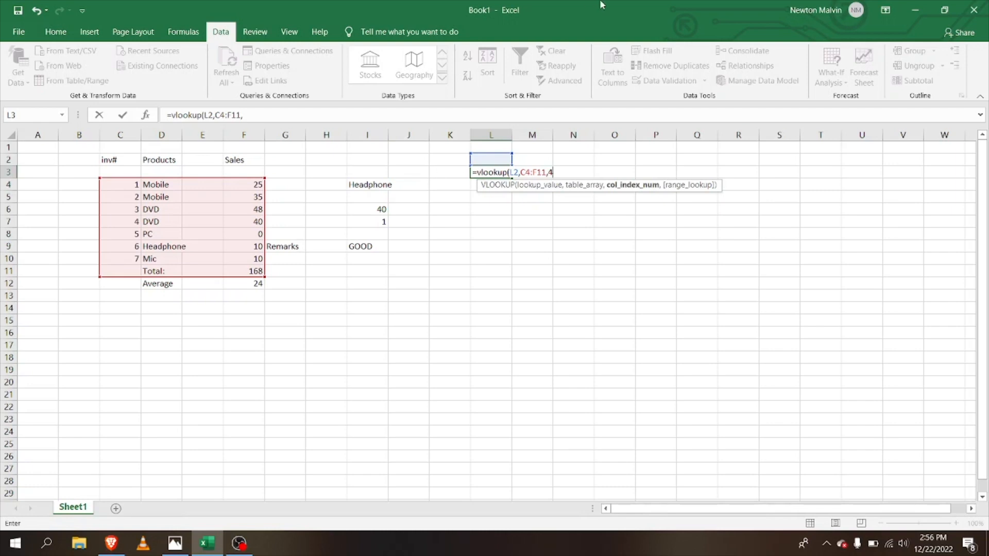
pyautogui.press('Return')
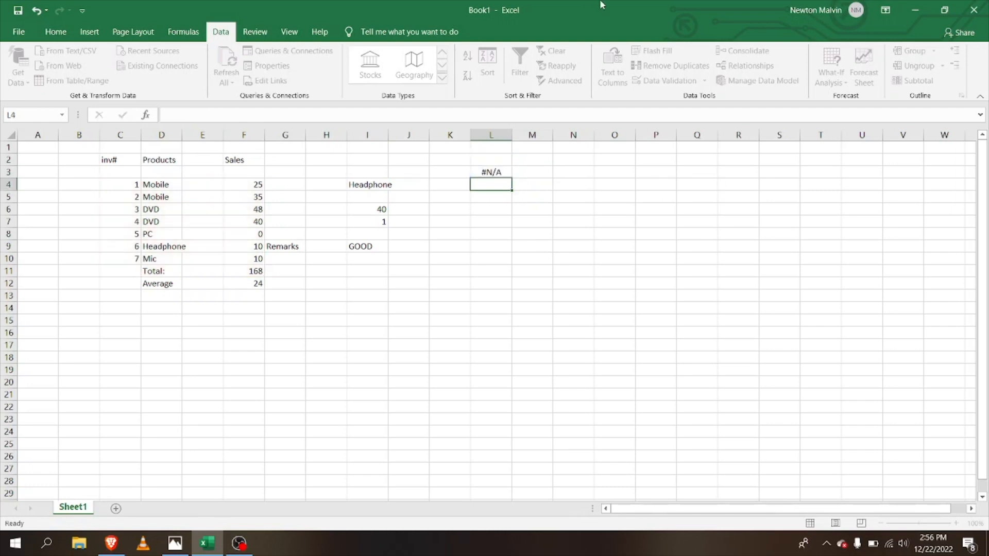
# Test invoice numbers 1, 5 and 6 in L2 to watch the L3 lookup result change.
pyautogui.click(502, 161)
pyautogui.write('1')
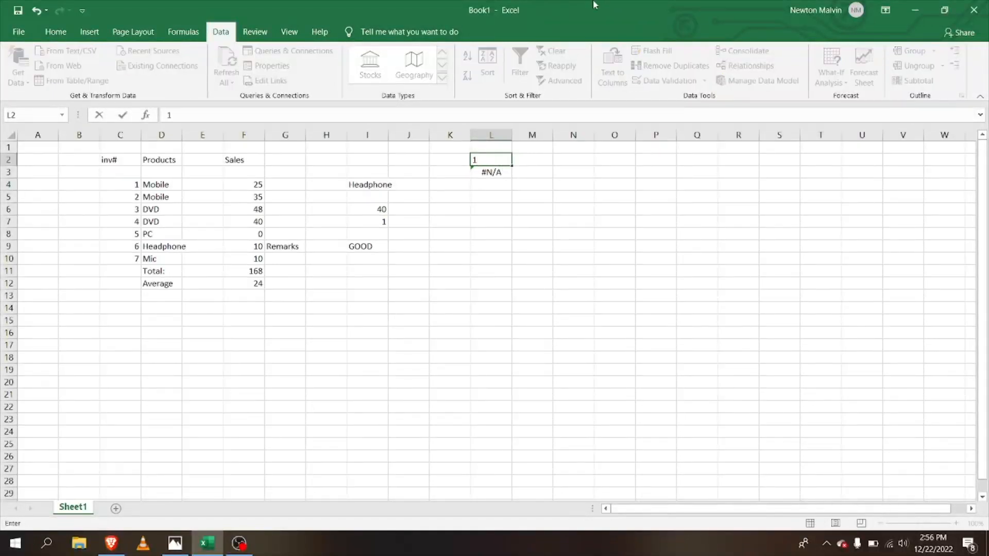
pyautogui.press('Return')
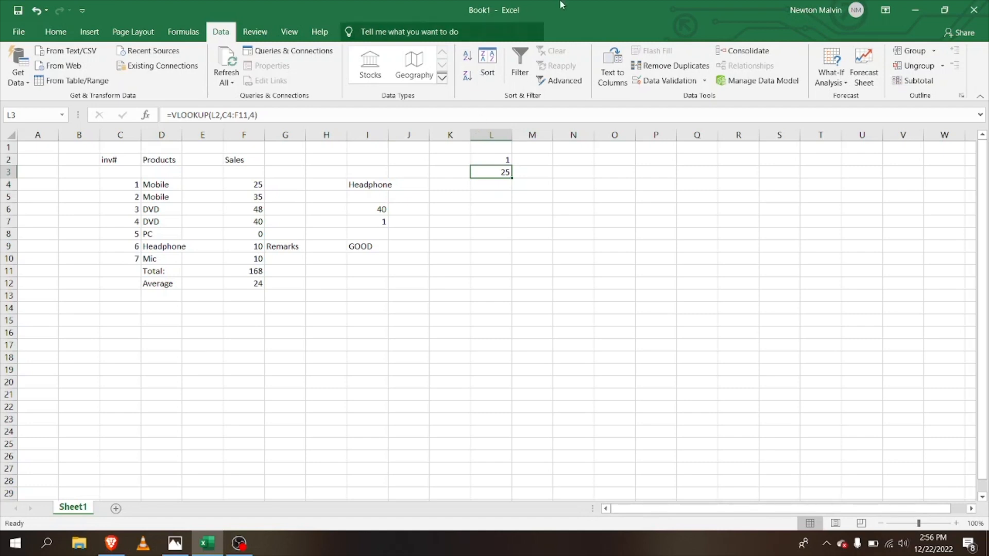
pyautogui.click(495, 161)
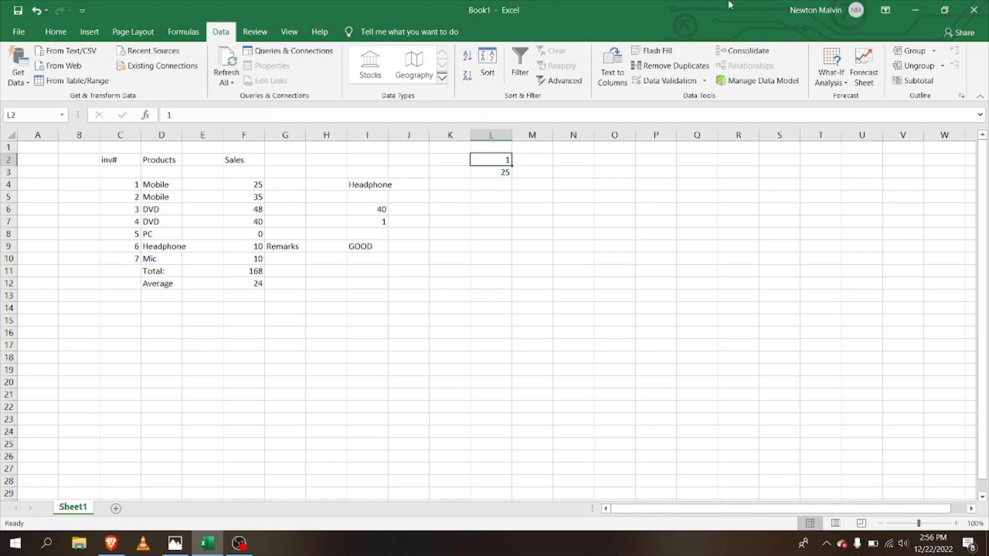
pyautogui.write('5')
pyautogui.press('Return')
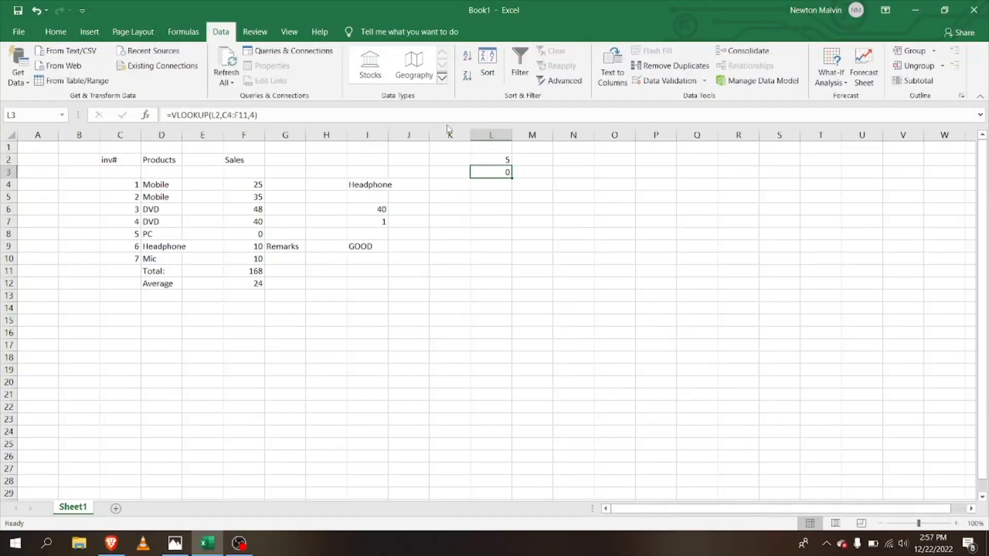
pyautogui.click(501, 159)
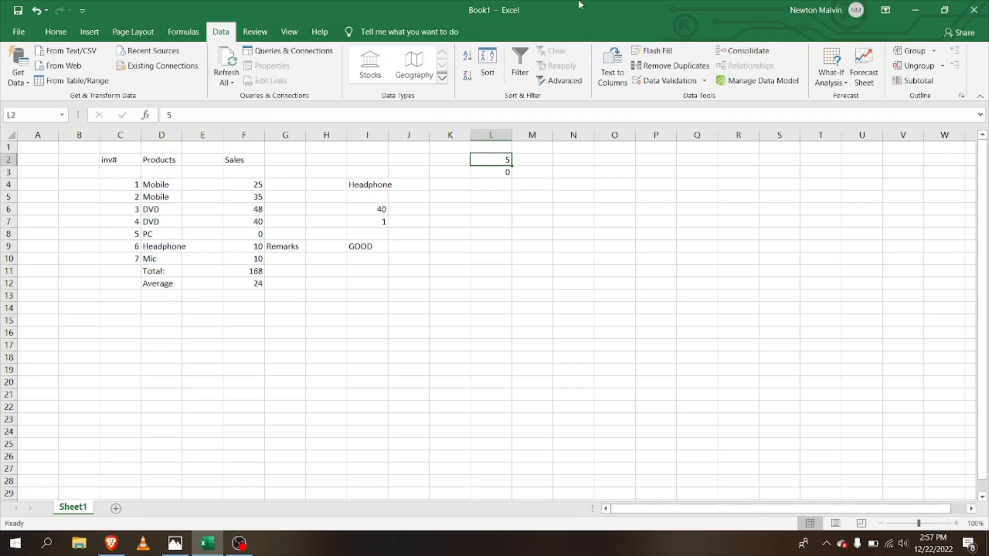
pyautogui.press('BackSpace')
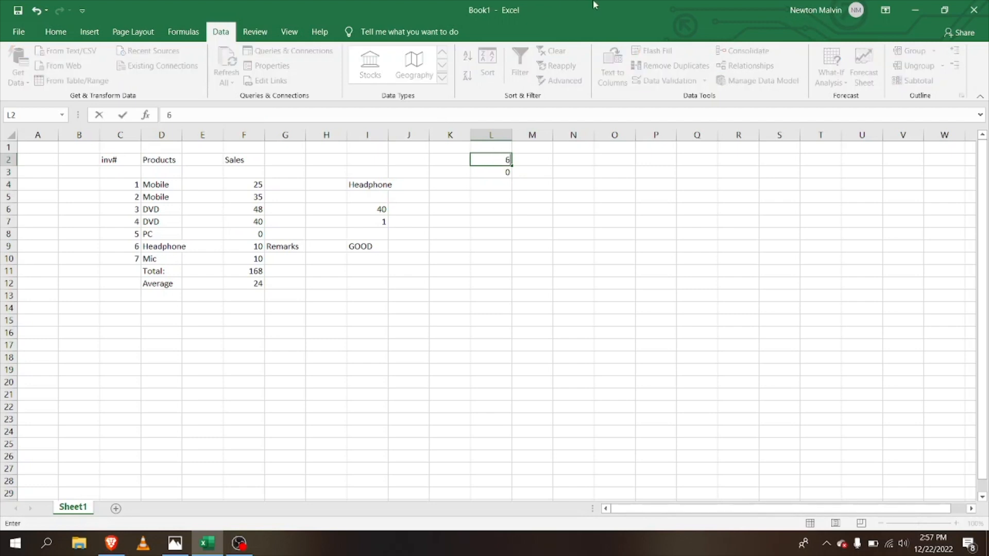
pyautogui.press('Return')
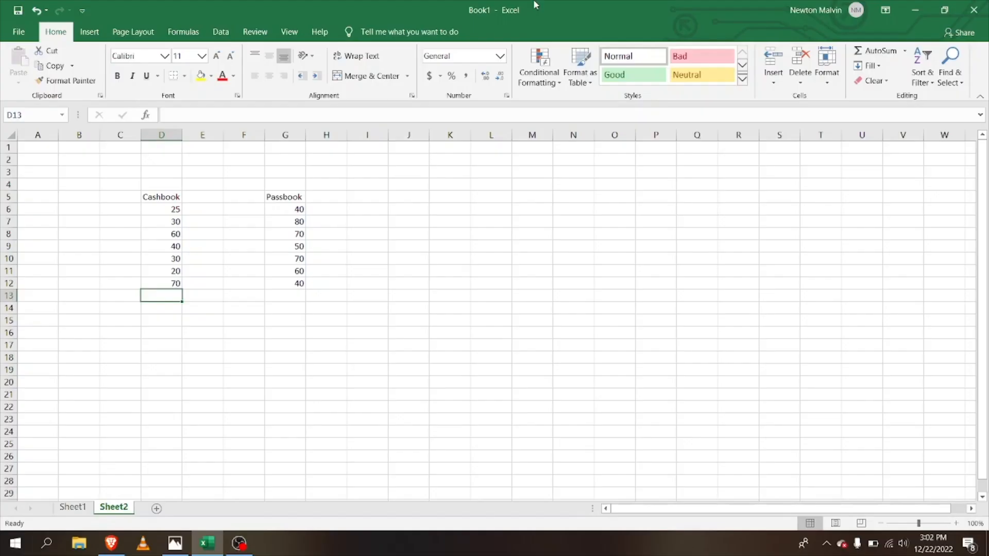
# Total the Cashbook column with =SUM(D6:D12) in D13, giving 275.
pyautogui.write('=')
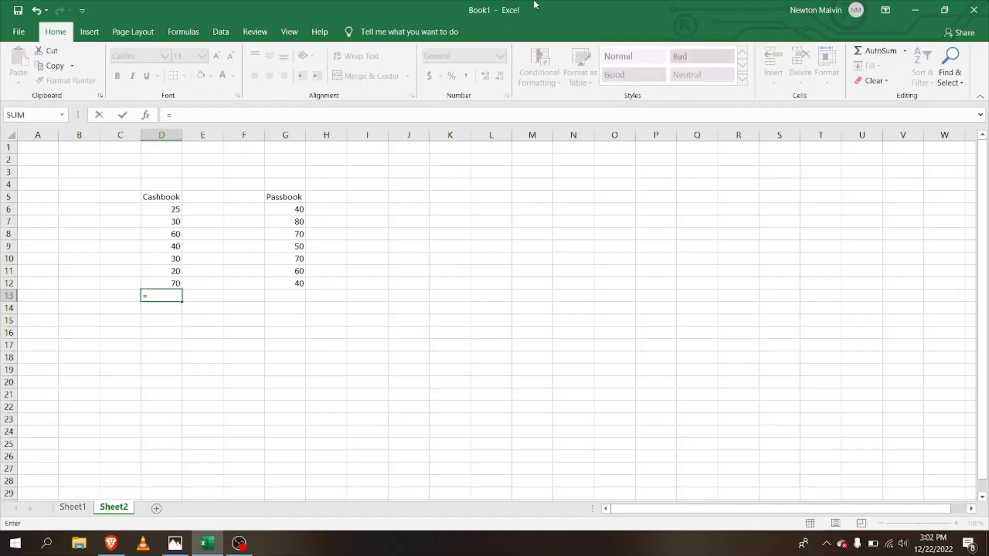
pyautogui.write('sum')
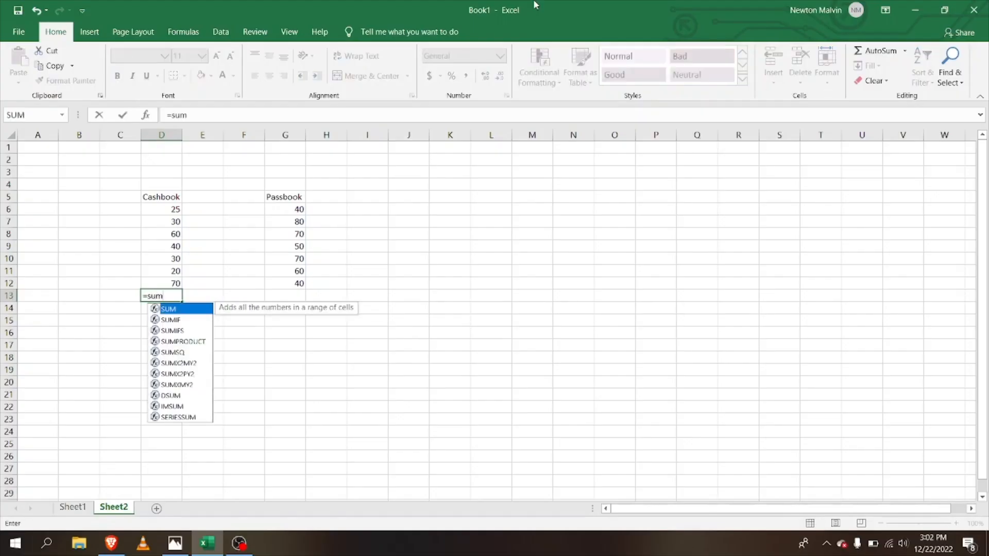
pyautogui.write('(')
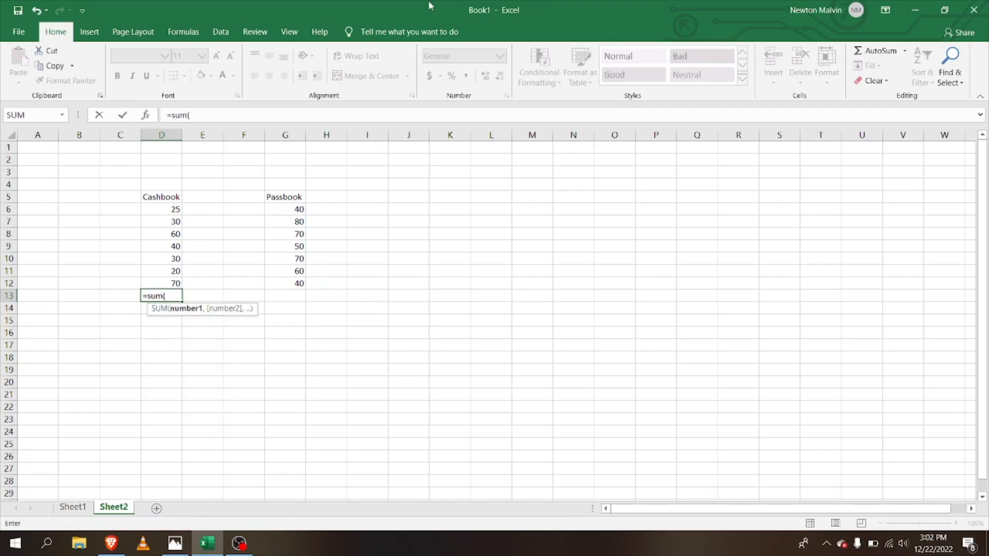
pyautogui.moveTo(139, 208); pyautogui.dragTo(168, 282)
pyautogui.press('Return')
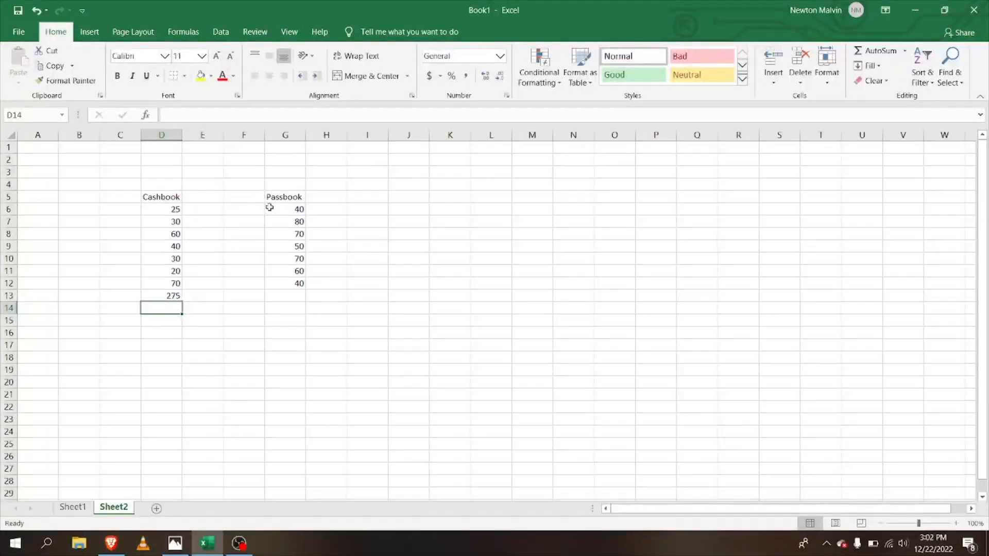
# Total the Passbook column with =SUM(G6:G12) in G13, giving 410.
pyautogui.click(284, 296)
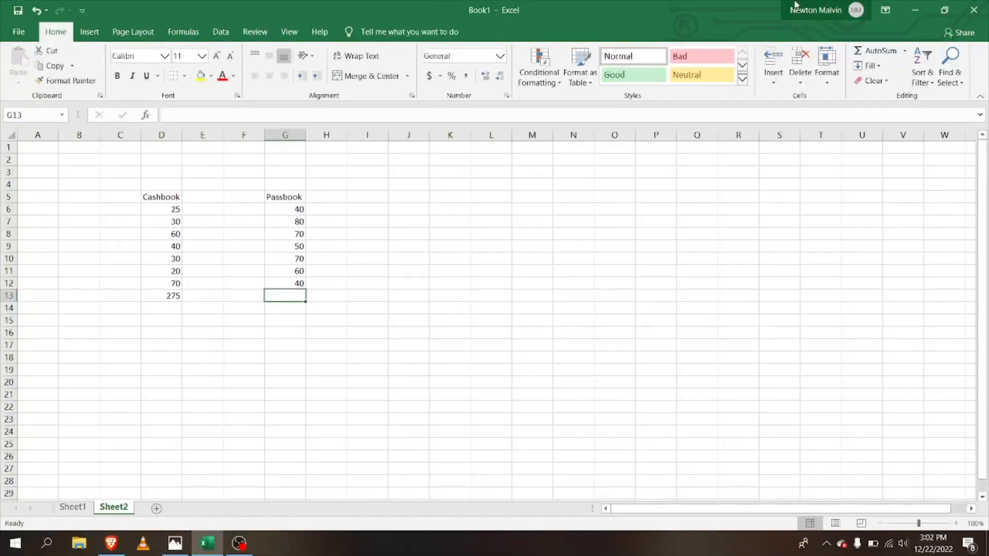
pyautogui.write('=sum')
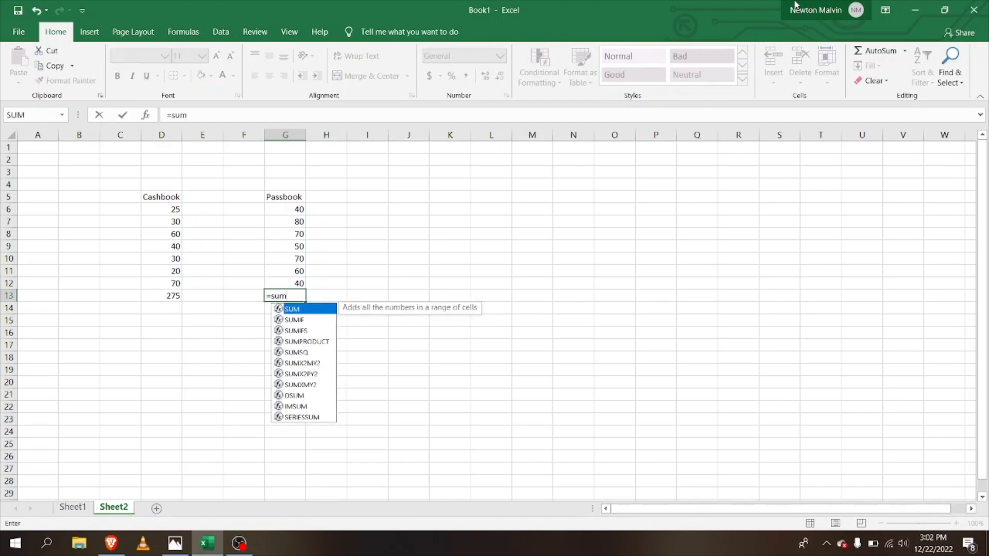
pyautogui.write('(')
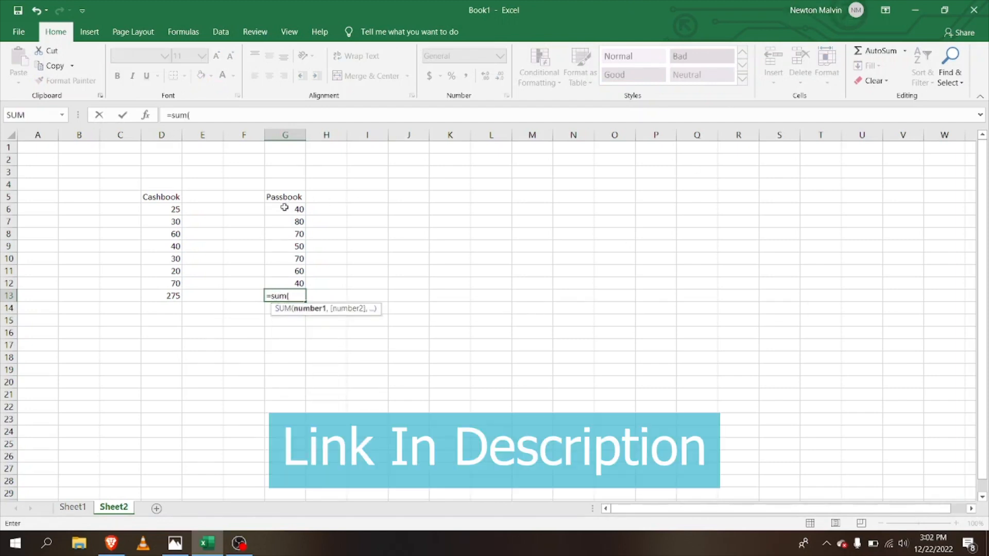
pyautogui.moveTo(278, 208); pyautogui.dragTo(306, 281)
pyautogui.press('Return')
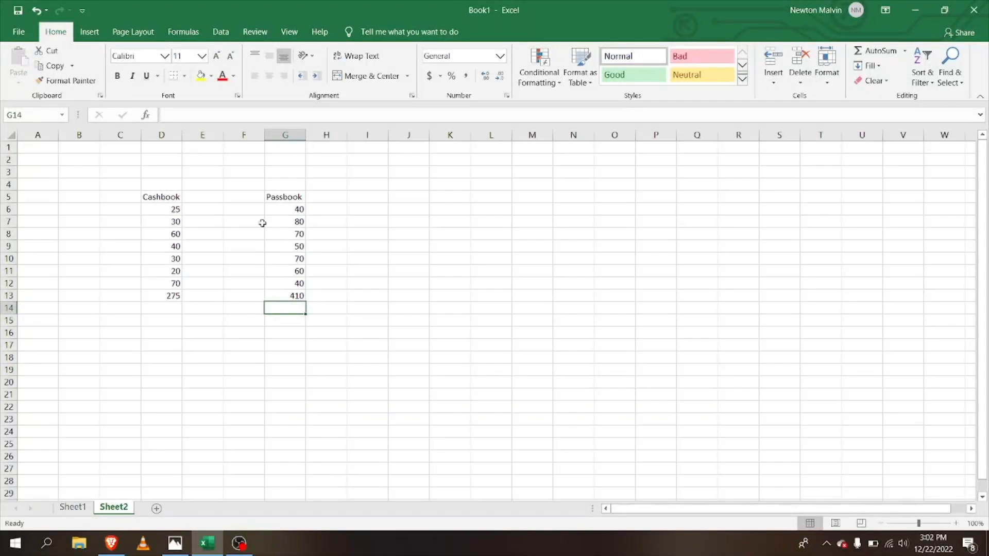
pyautogui.click(374, 207)
pyautogui.click(369, 194)
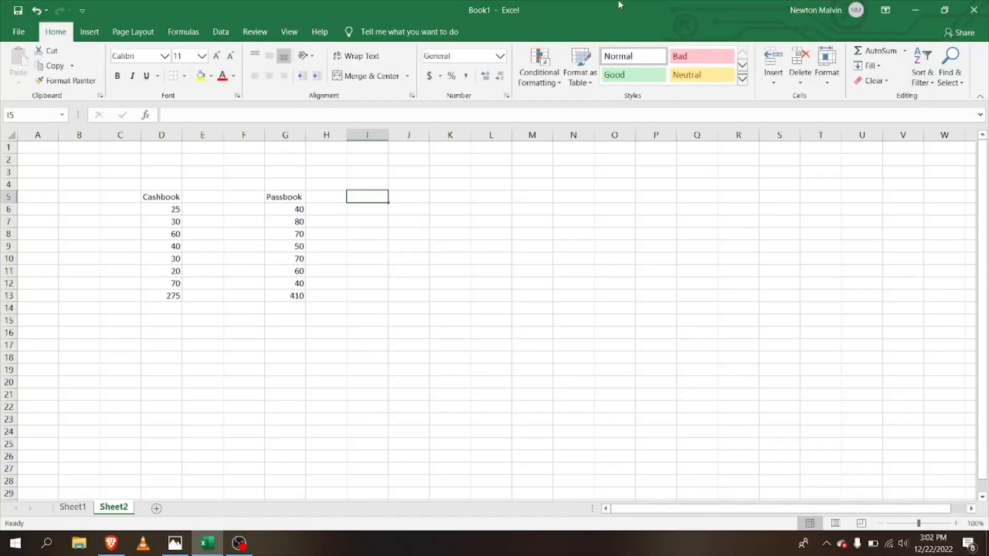
# Enter =MATCH(G6,D6:D12,0) in I5, locating the Passbook value at position 4.
pyautogui.write('=m')
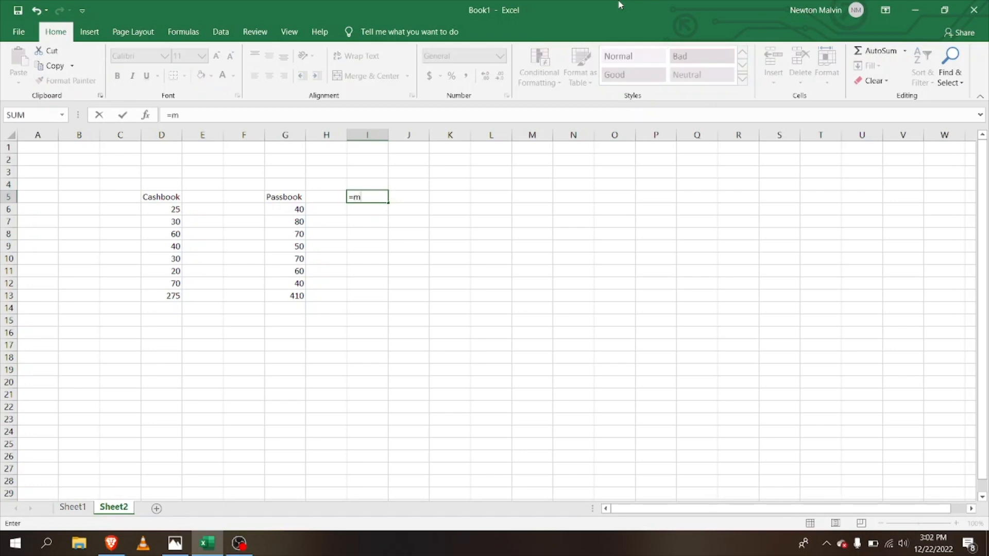
pyautogui.write('atch(')
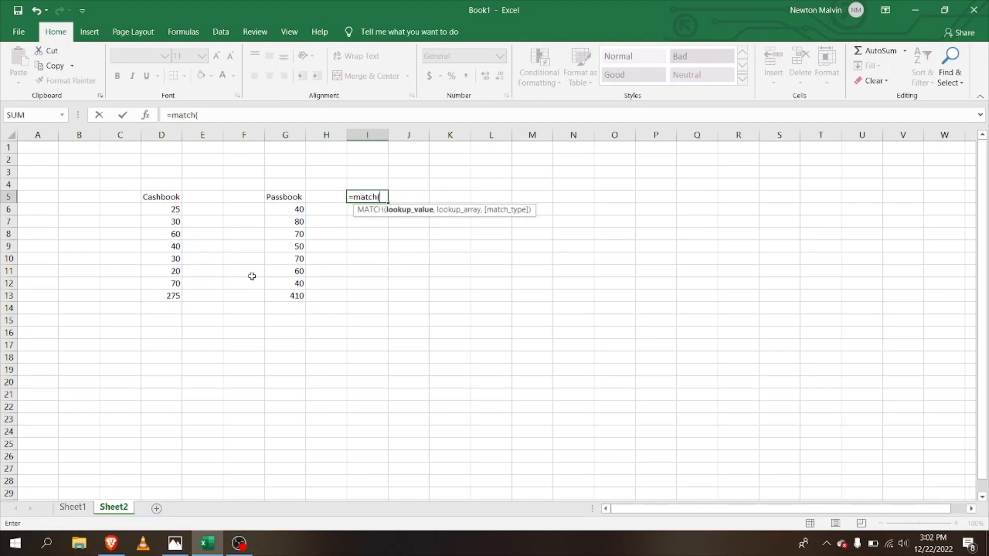
pyautogui.click(303, 210)
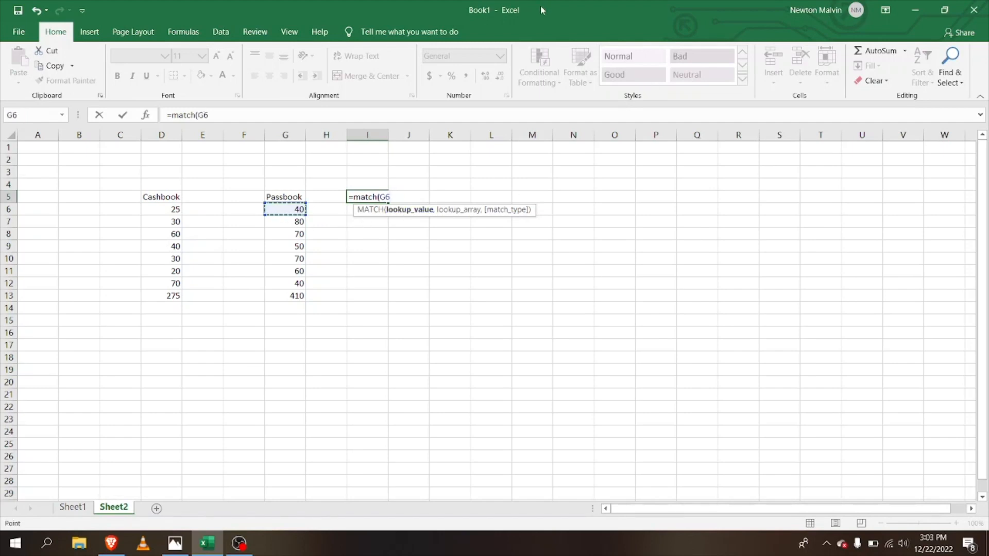
pyautogui.write(',')
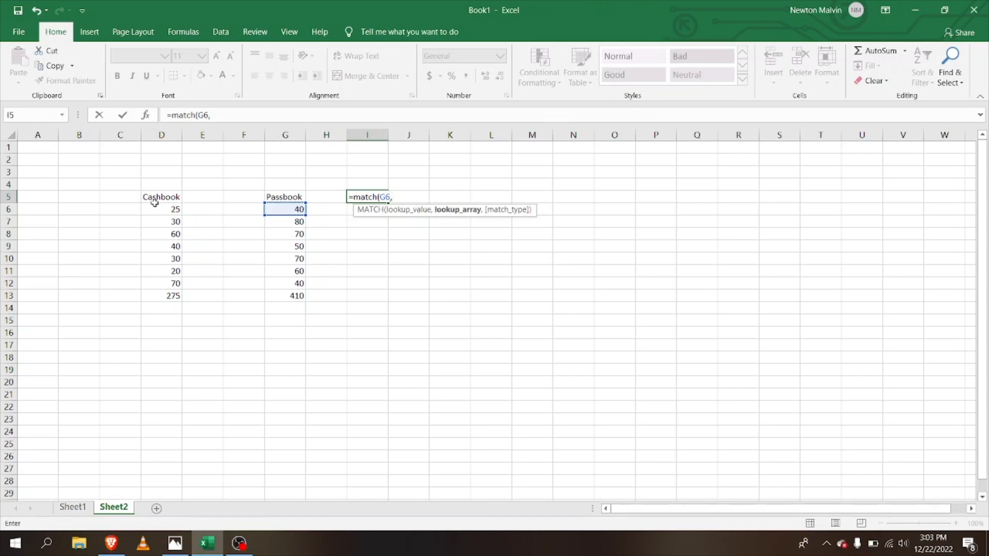
pyautogui.moveTo(149, 207); pyautogui.dragTo(163, 282)
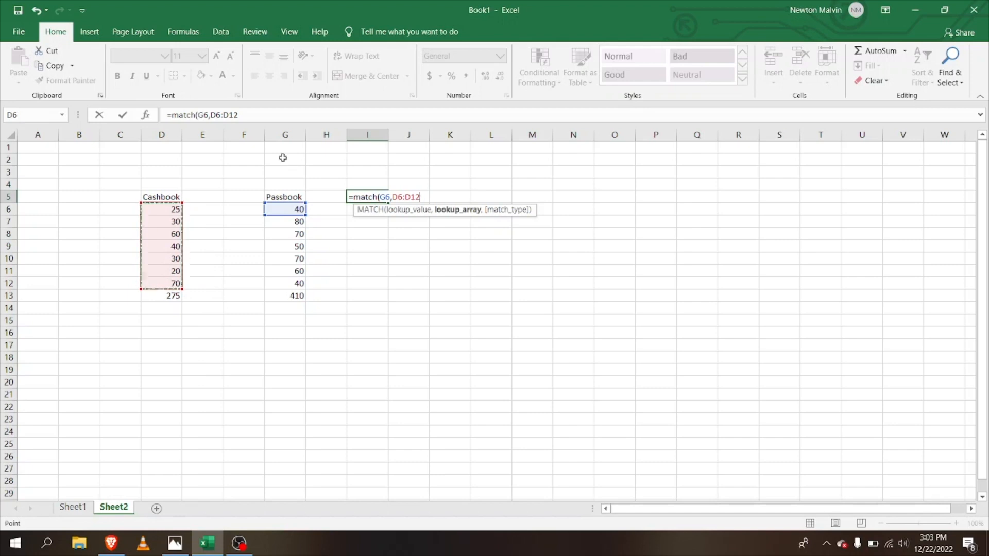
pyautogui.write(',')
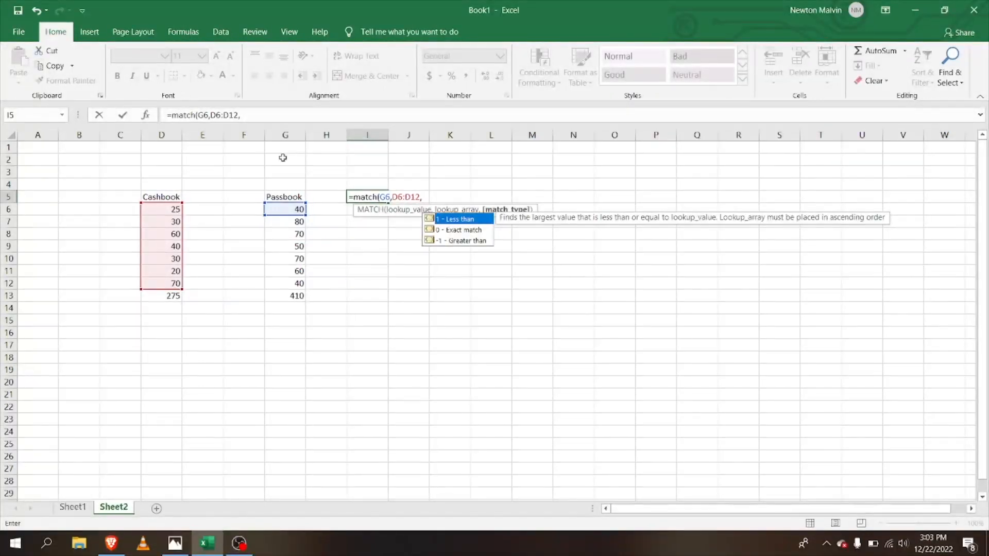
pyautogui.press('BackSpace')
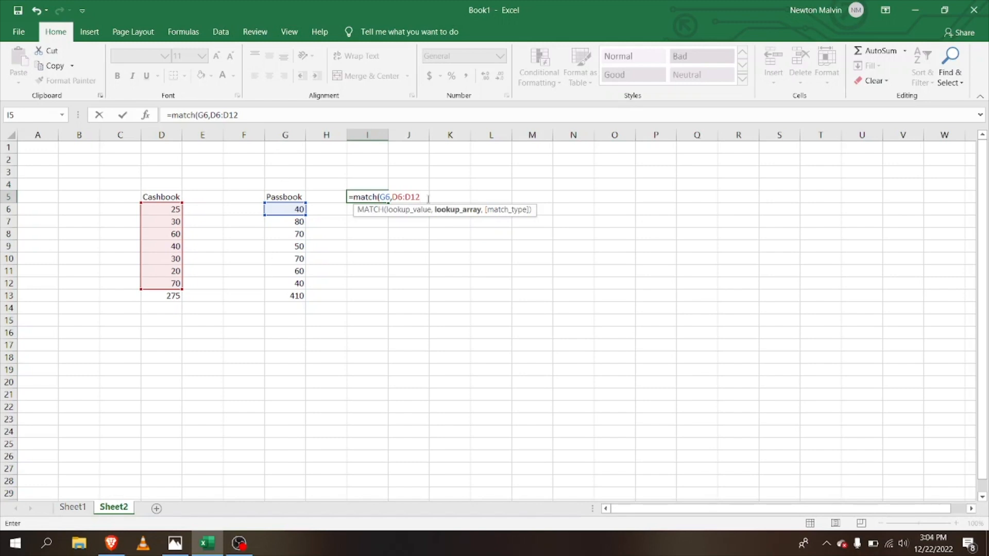
pyautogui.write(',')
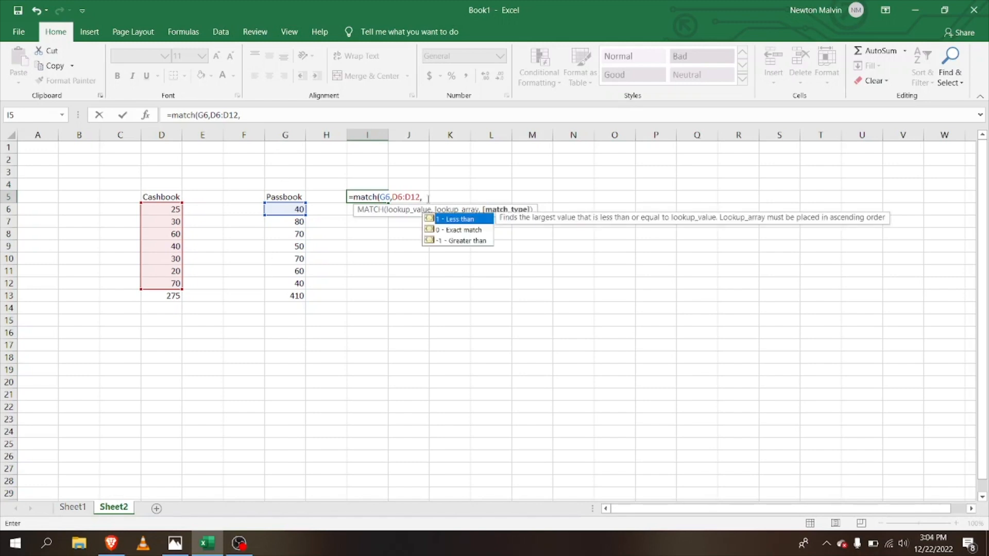
pyautogui.write('0')
pyautogui.press('Return')
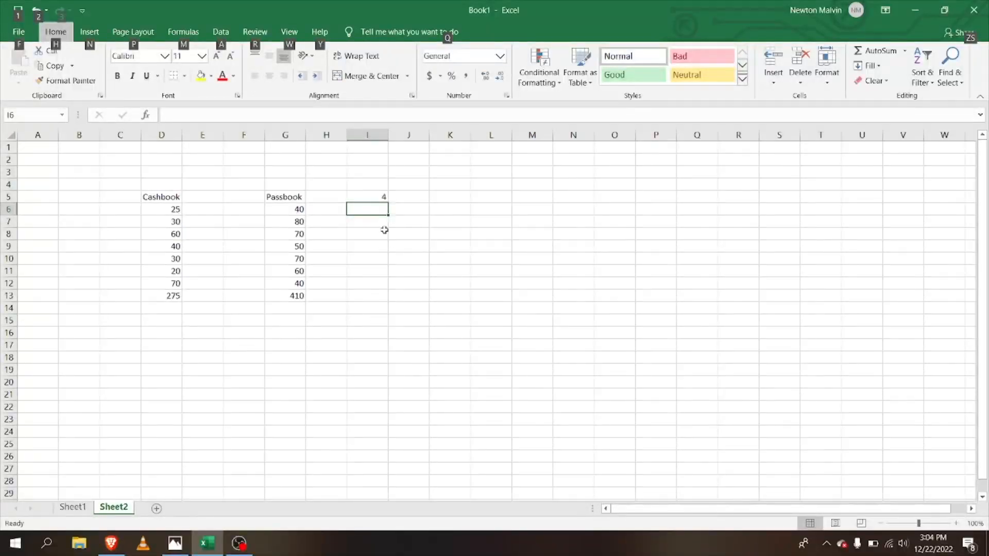
# Move the MATCH formula from I5 to I8 and fill it down through I15.
pyautogui.moveTo(379, 196); pyautogui.dragTo(383, 279)
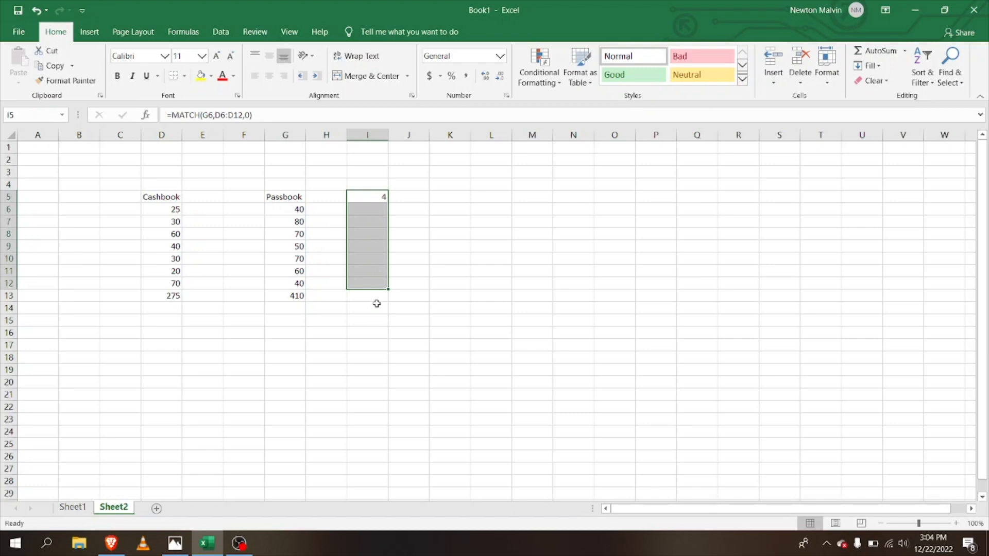
pyautogui.click(382, 294)
pyautogui.click(373, 194)
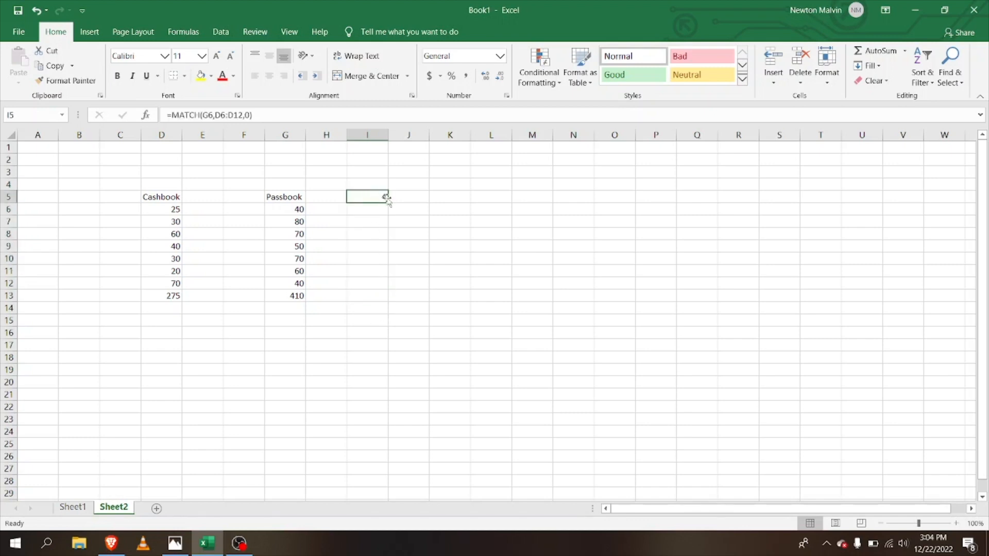
pyautogui.moveTo(388, 203); pyautogui.dragTo(382, 316)
pyautogui.click(375, 199)
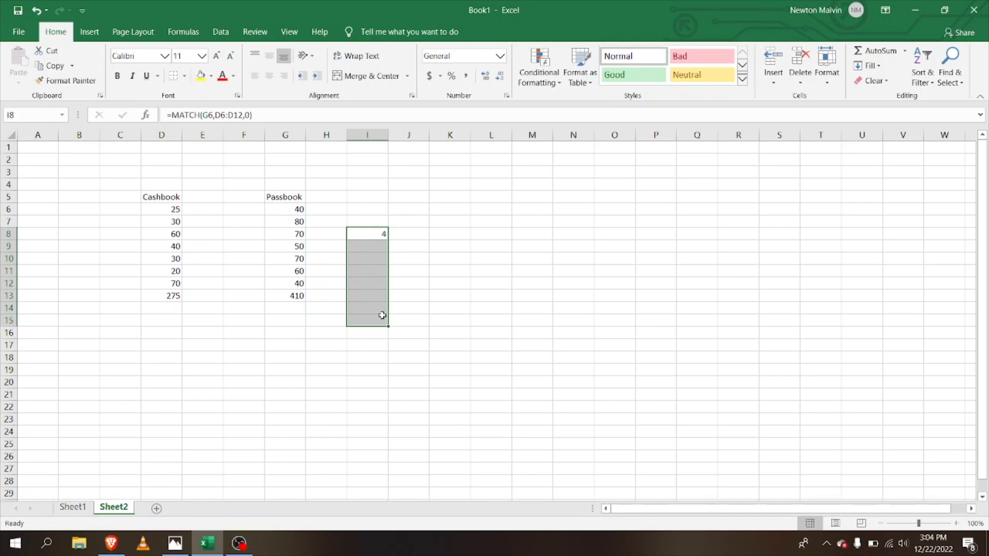
pyautogui.hotkey('ctrl', 'd')
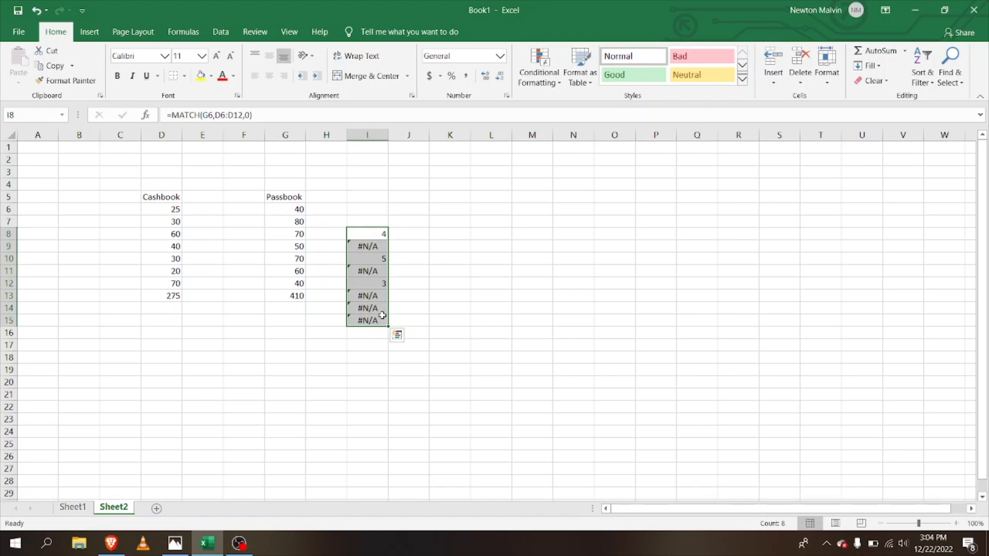
pyautogui.click(373, 321)
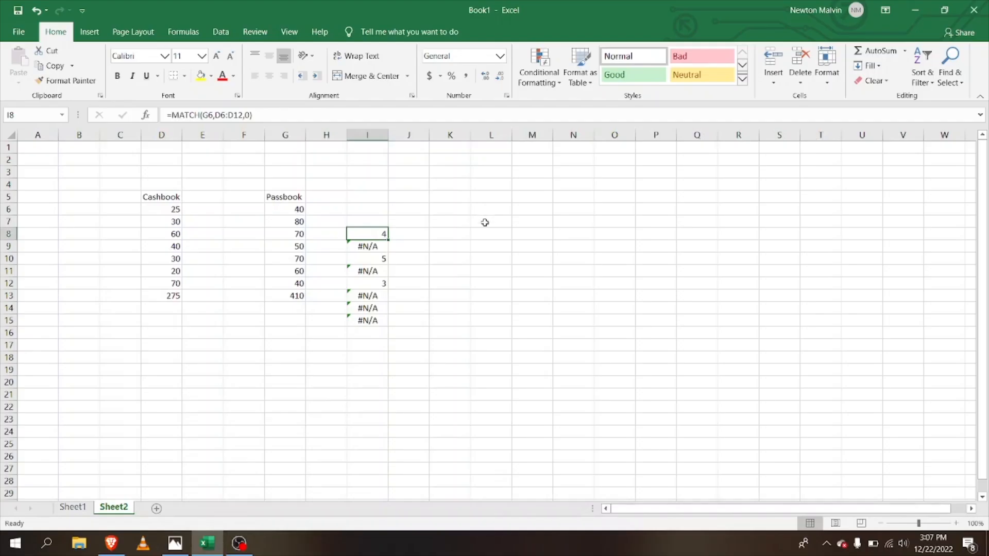
pyautogui.click(483, 220)
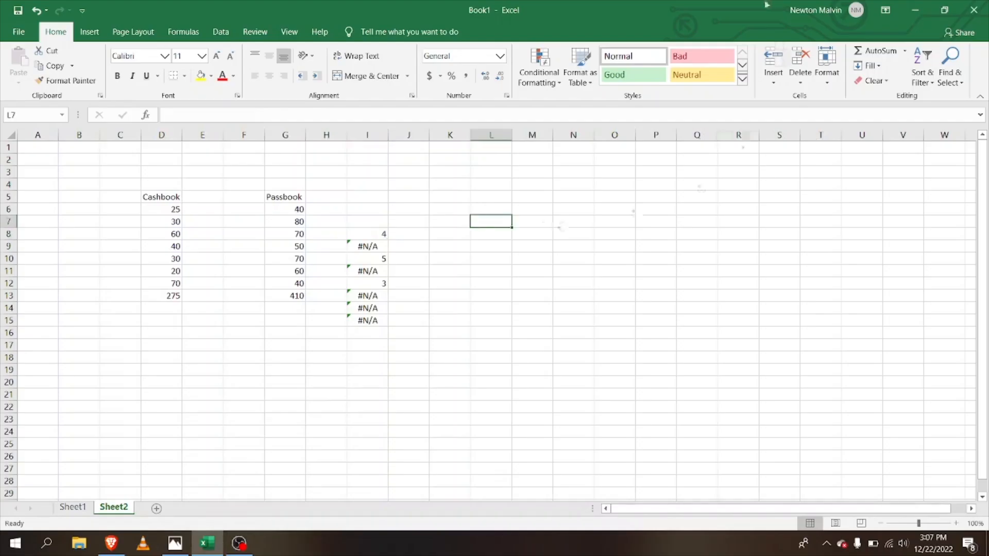
# Type the First name heading in L7 and widen column L to fit it.
pyautogui.write('First')
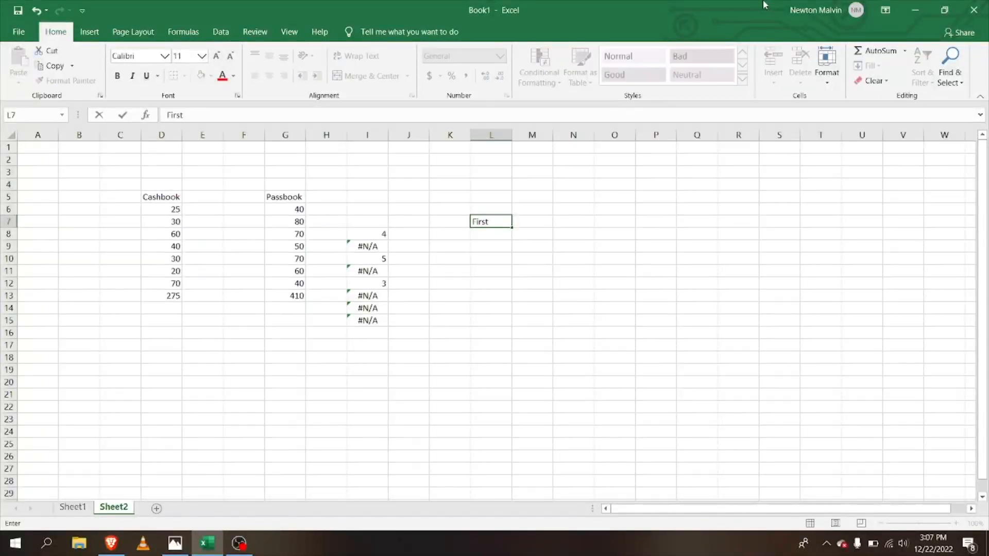
pyautogui.write(' anm')
pyautogui.write('e')
pyautogui.press('BackSpace')
pyautogui.press('BackSpace')
pyautogui.press('BackSpace')
pyautogui.press('BackSpace')
pyautogui.write('name')
pyautogui.press('Tab')
pyautogui.press('Tab')
pyautogui.hotkey('shift', 'Tab')
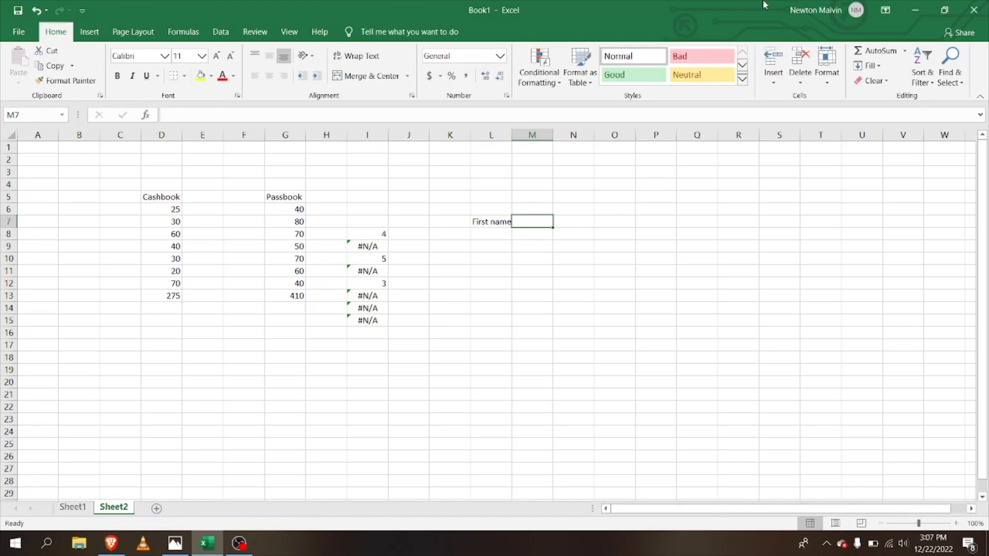
pyautogui.hotkey('shift', 'Tab')
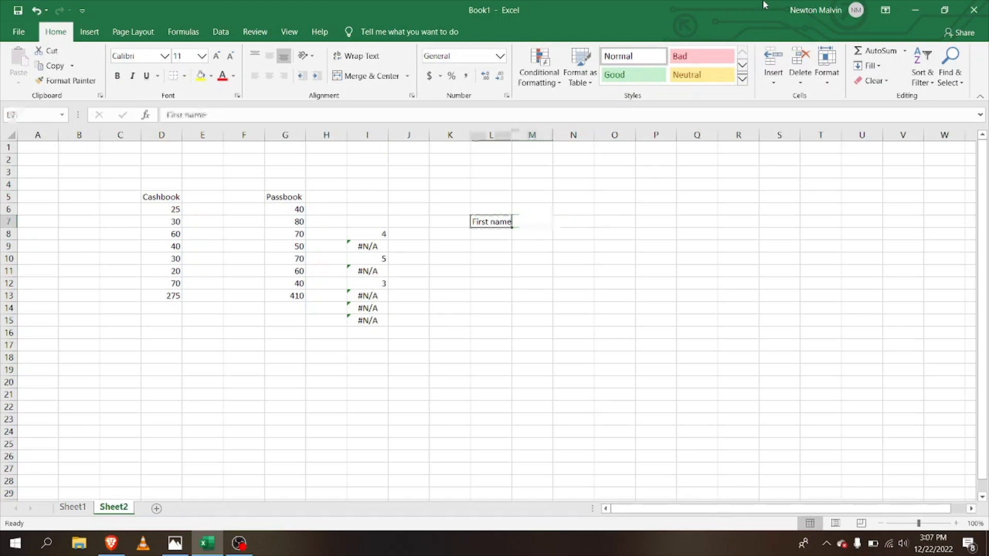
pyautogui.moveTo(513, 137); pyautogui.dragTo(523, 138)
# Add the Last name heading in M7 and Full name in N7, widening column M.
pyautogui.click(559, 219)
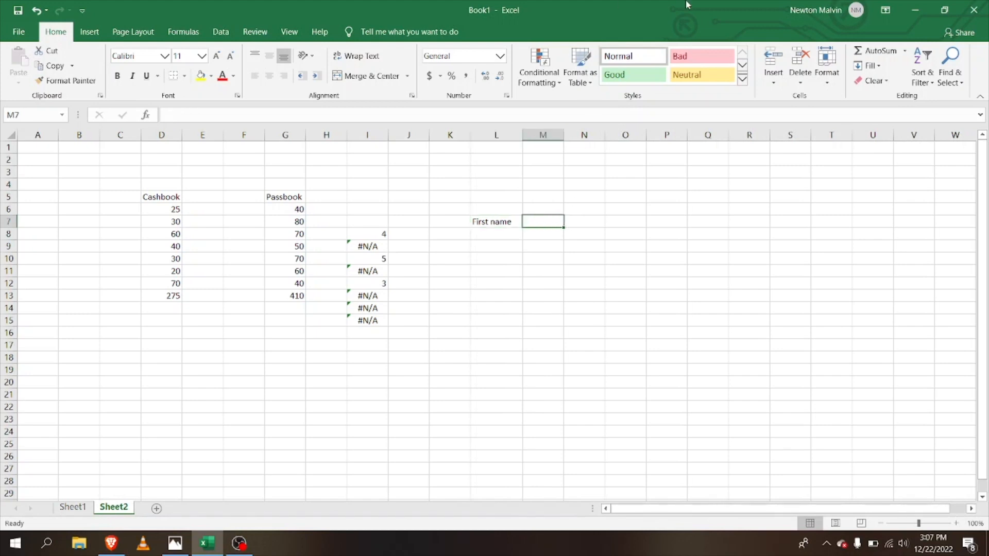
pyautogui.write('st')
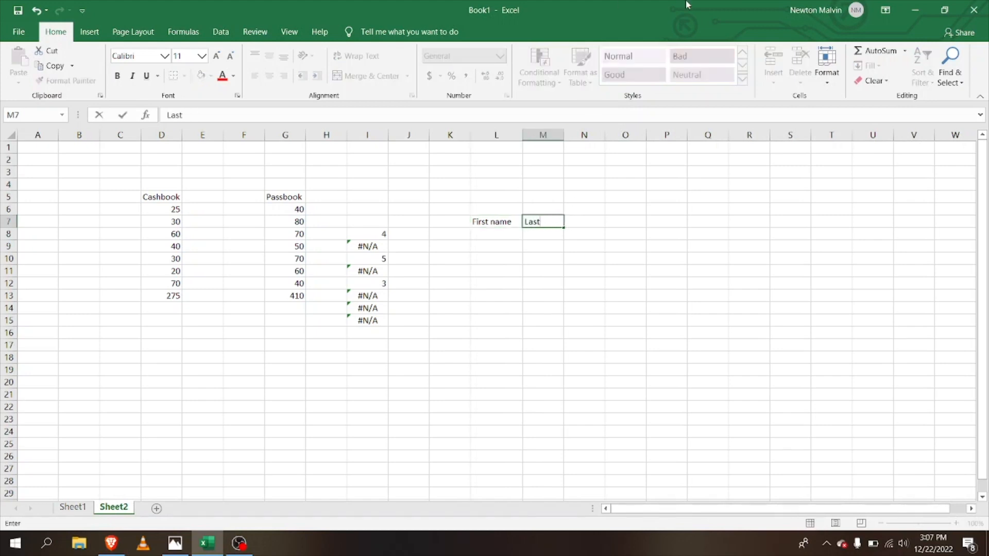
pyautogui.write(' name')
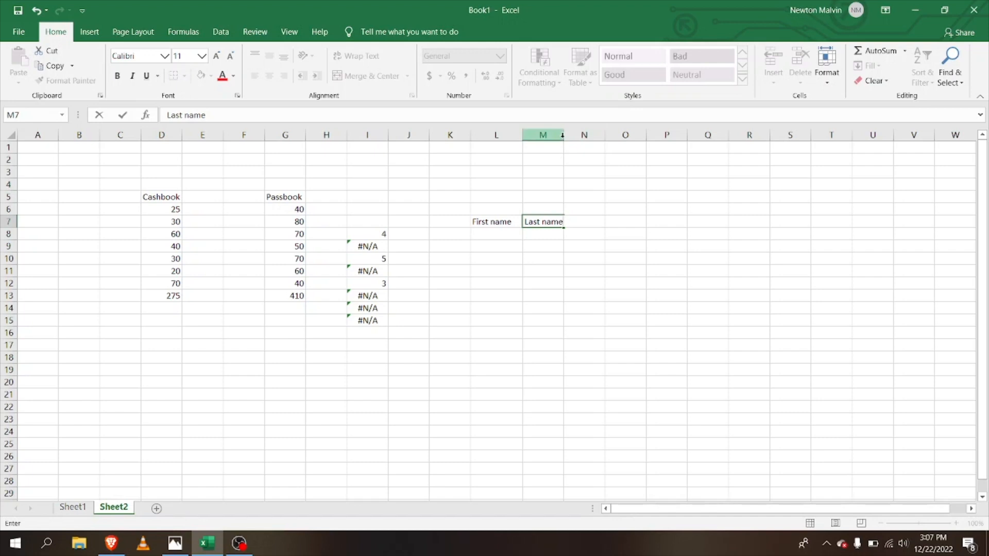
pyautogui.moveTo(560, 135)
pyautogui.mouseDown()
pyautogui.moveTo(569, 137)
pyautogui.moveTo(549, 138)
pyautogui.mouseUp()
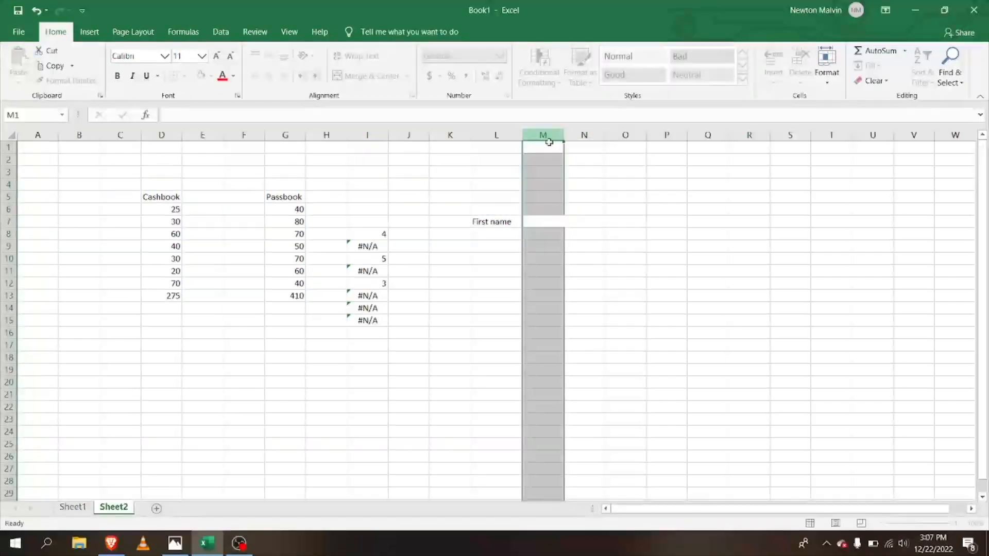
pyautogui.click(550, 189)
pyautogui.click(552, 219)
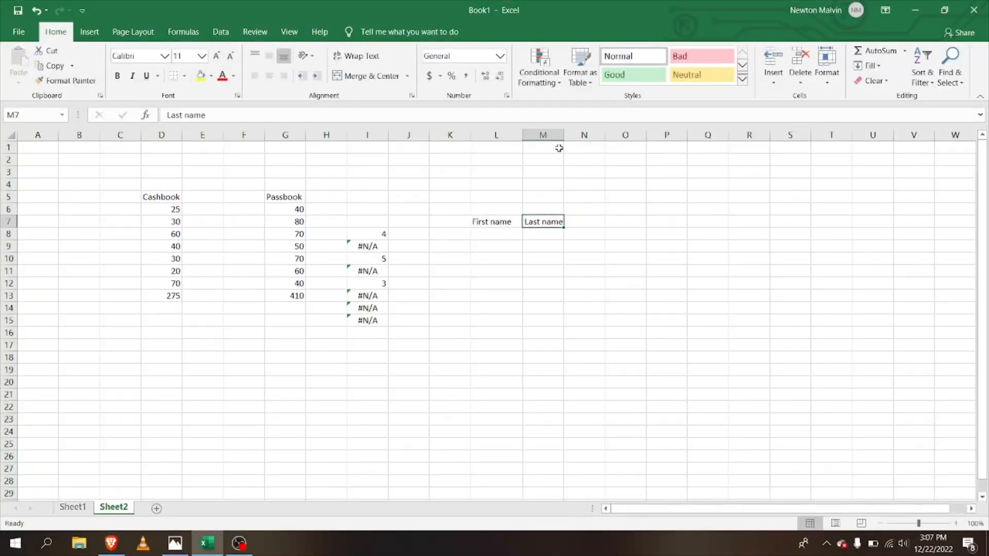
pyautogui.moveTo(564, 133); pyautogui.dragTo(571, 134)
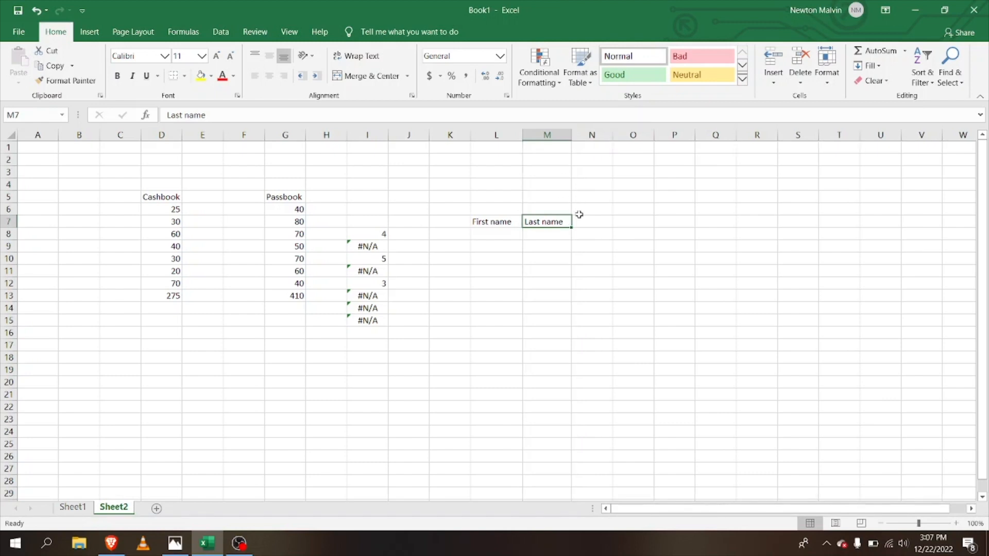
pyautogui.click(588, 224)
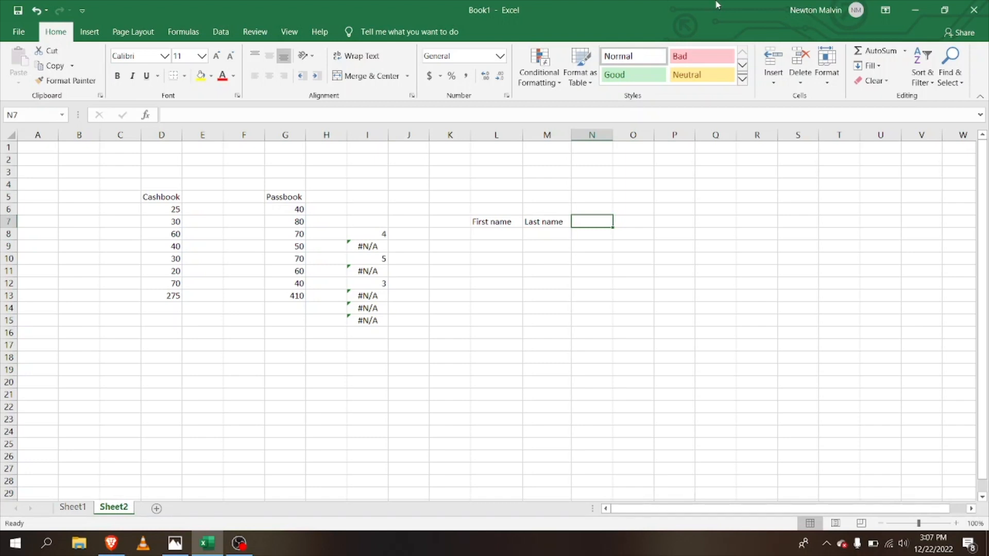
pyautogui.write('Full name')
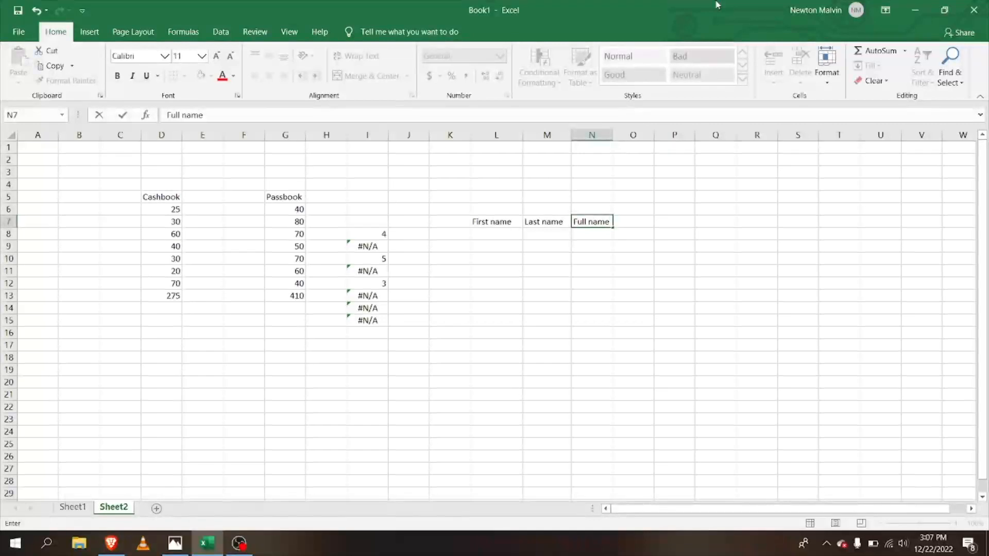
# Enter a sample first and last name in L8 and M8, then begin =CONCATENATE( in N8.
pyautogui.click(481, 235)
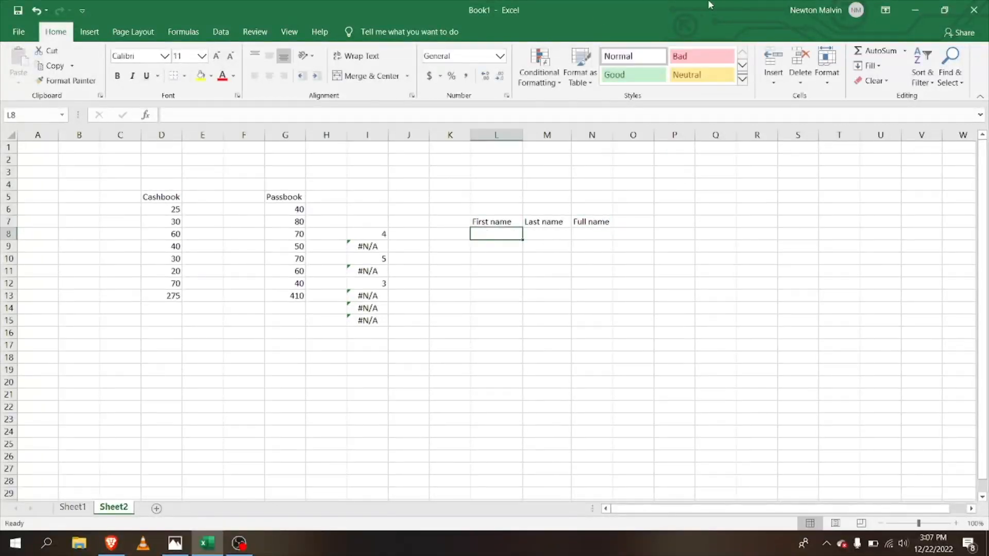
pyautogui.write('ma')
pyautogui.press('BackSpace')
pyautogui.press('BackSpace')
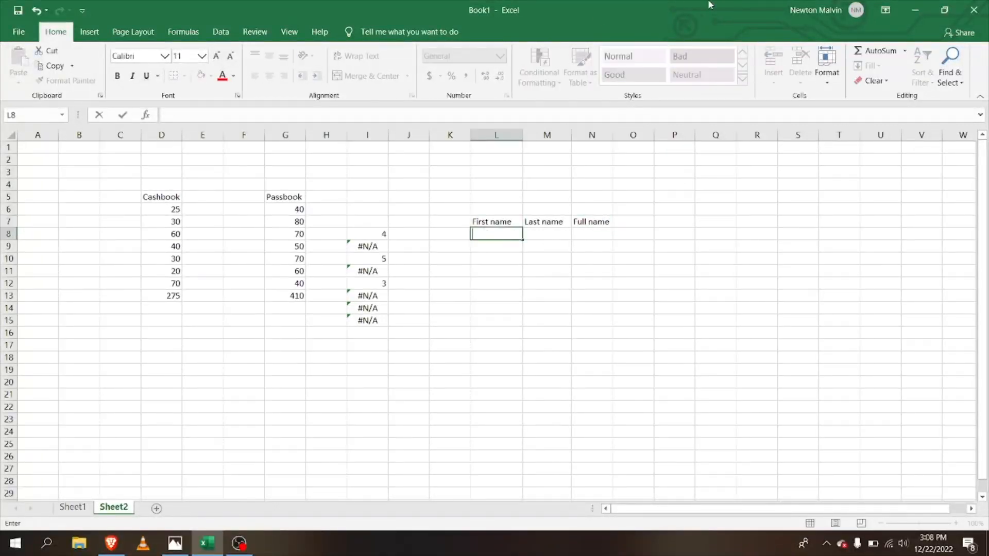
pyautogui.write('Mark')
pyautogui.click(554, 236)
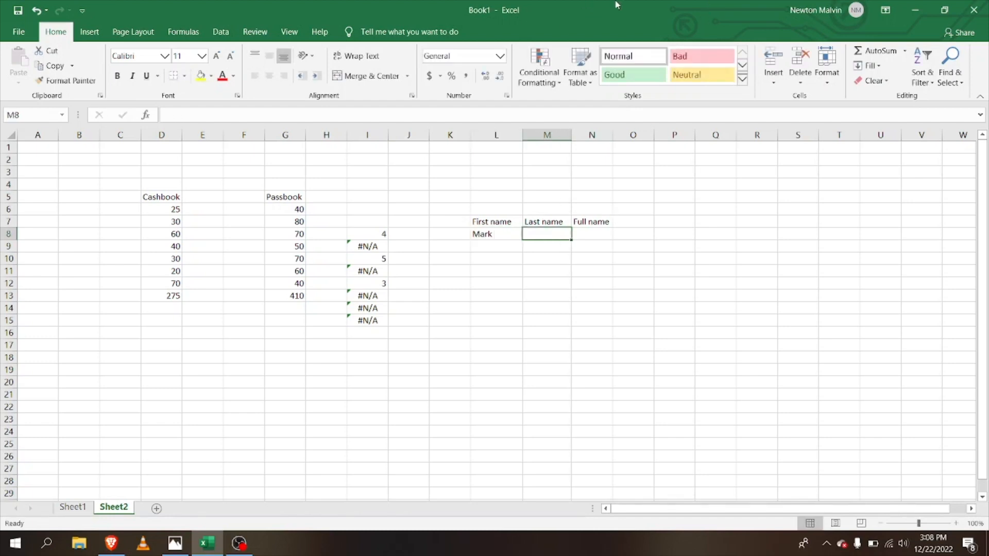
pyautogui.write('Ay')
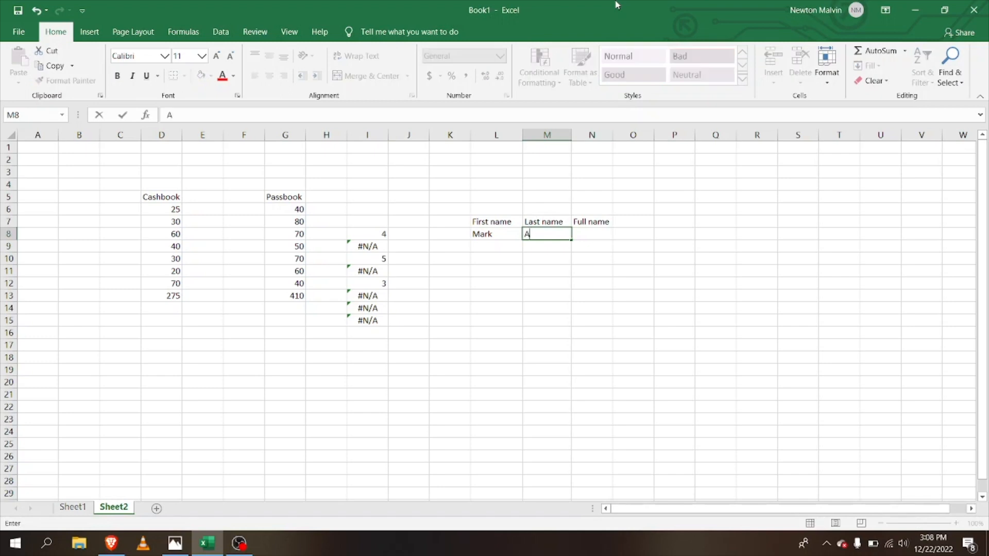
pyautogui.write('stin')
pyautogui.click(601, 238)
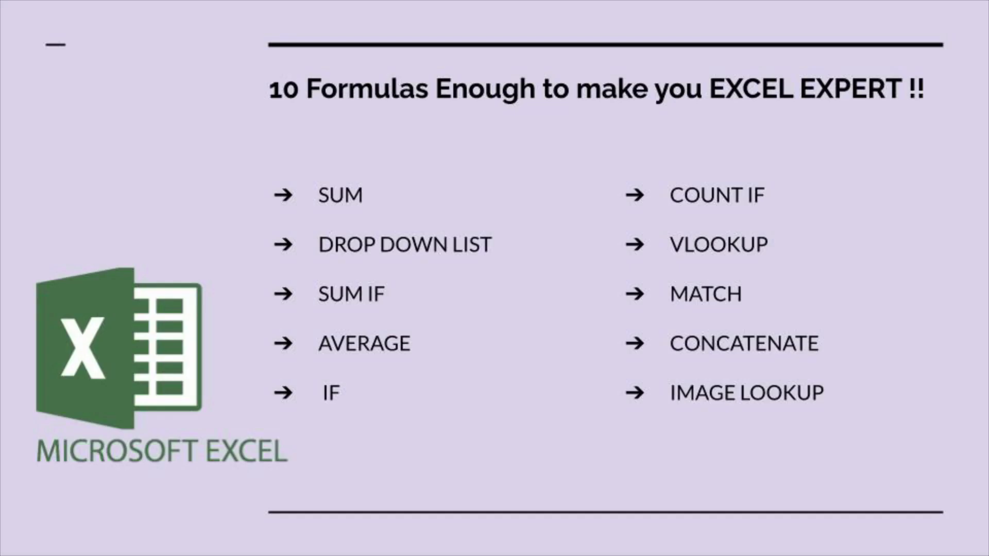
pyautogui.write('=')
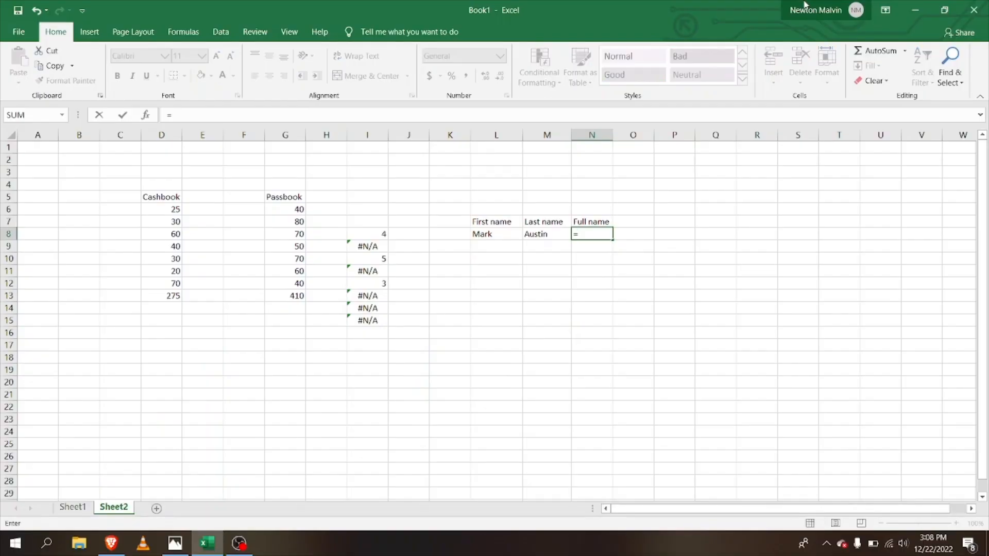
pyautogui.write('con')
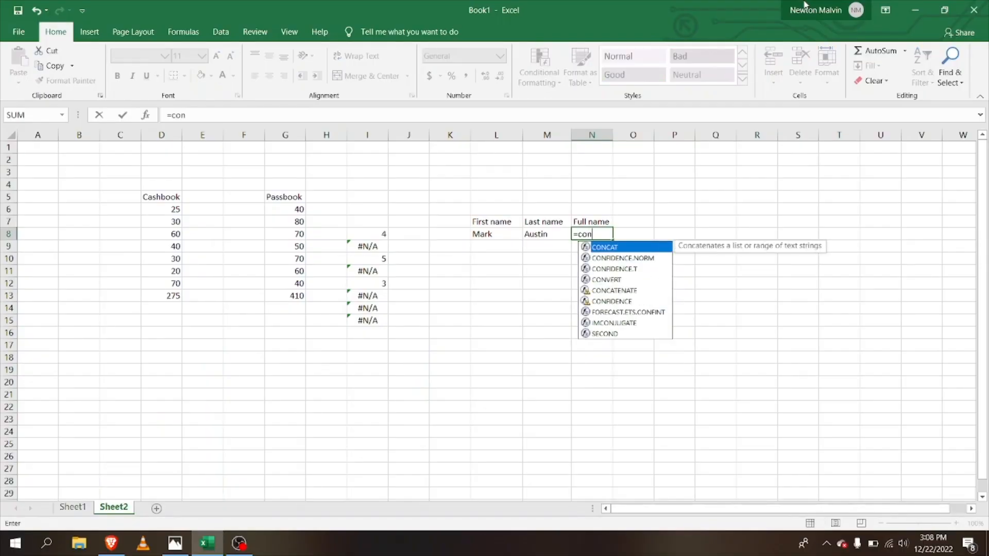
pyautogui.write('catenate(')
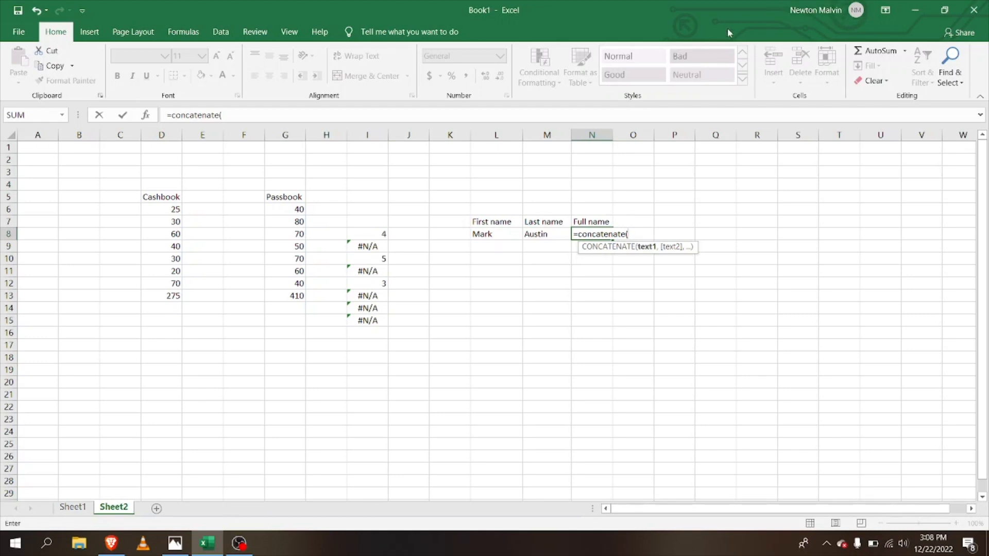
# Complete N8 as =CONCATENATE(L8,M8) for the full name and widen column N to show it.
pyautogui.click(489, 235)
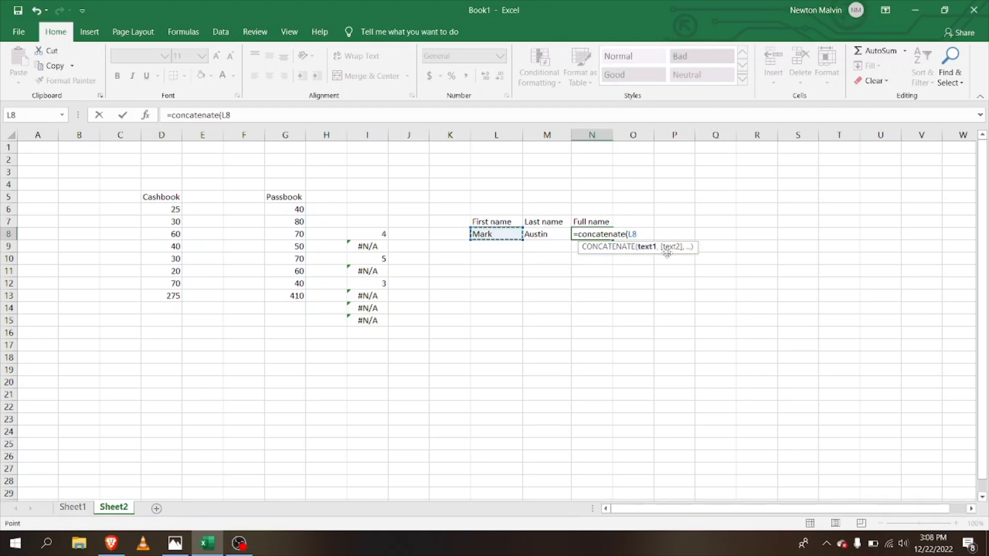
pyautogui.write(',')
pyautogui.click(555, 237)
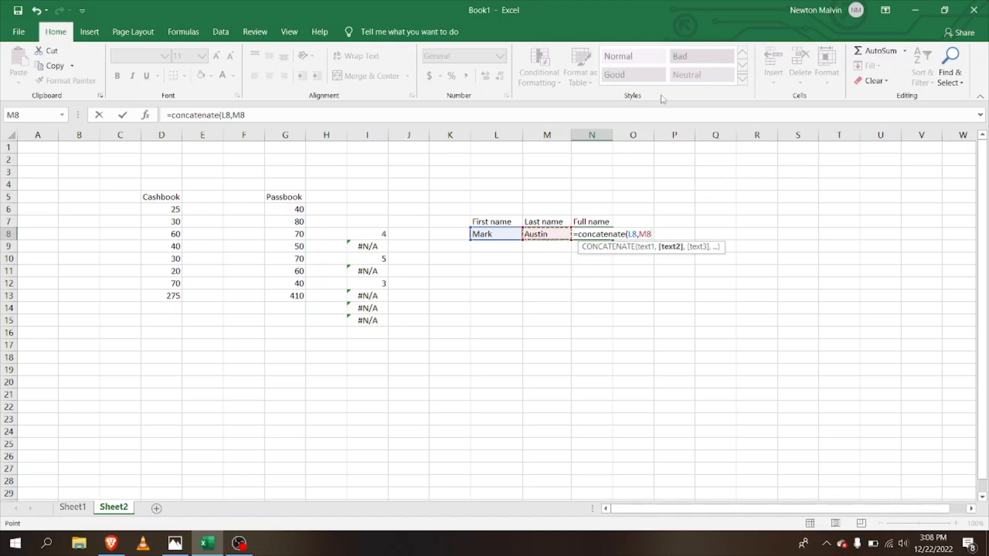
pyautogui.press('Return')
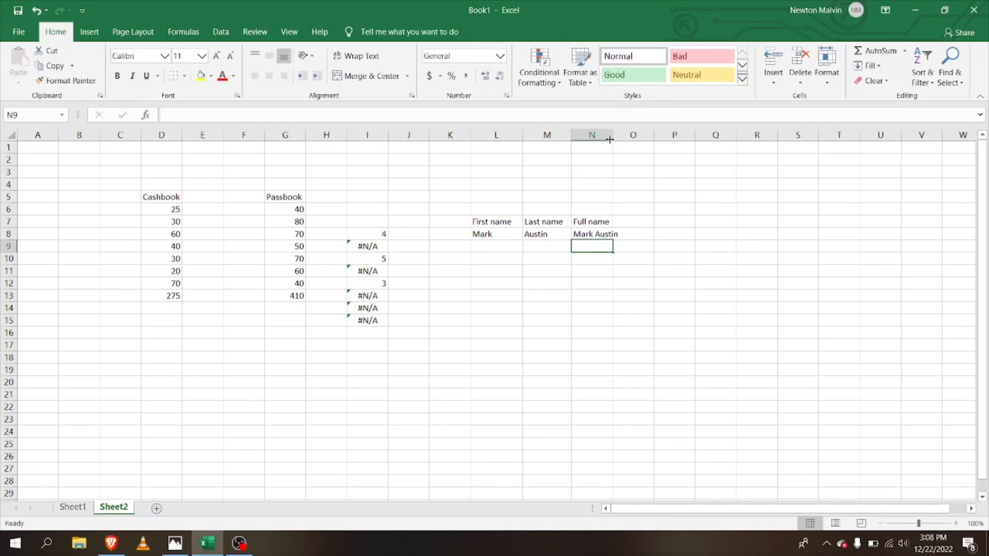
pyautogui.moveTo(612, 136); pyautogui.dragTo(620, 301)
pyautogui.click(620, 236)
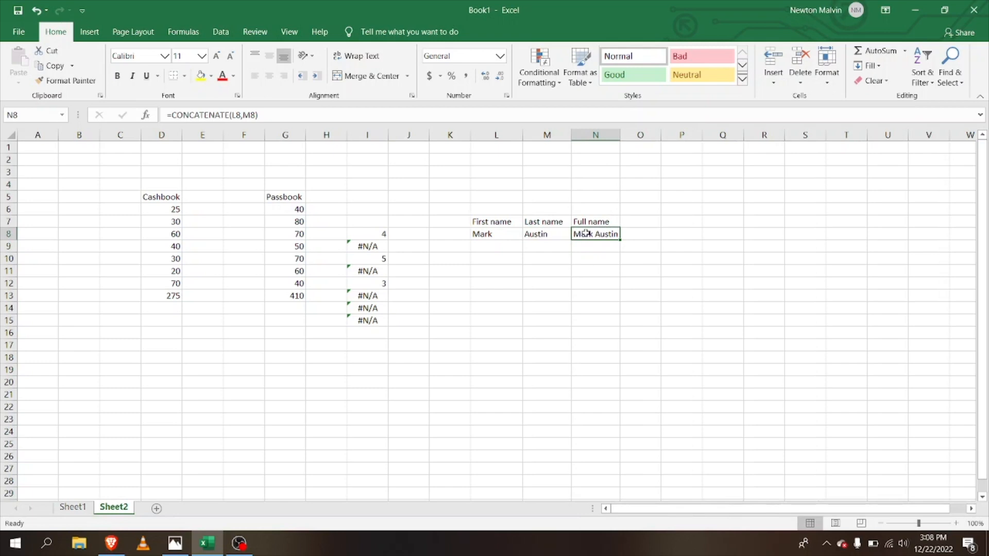